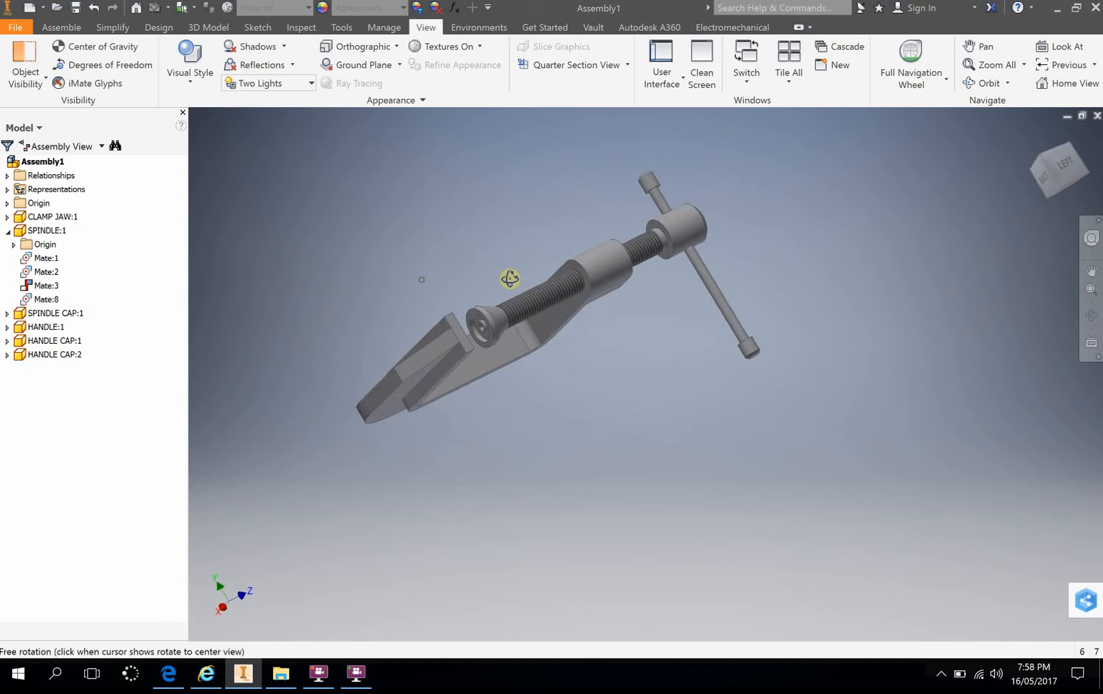
Step: Create a new assembly file from the metric Standard (mm).iam template
{"action": "scroll", "coordinate": [484, 280], "scroll_direction": "down", "scroll_amount": 3}
{"action": "scroll", "coordinate": [484, 279], "scroll_direction": "up", "scroll_amount": 3}
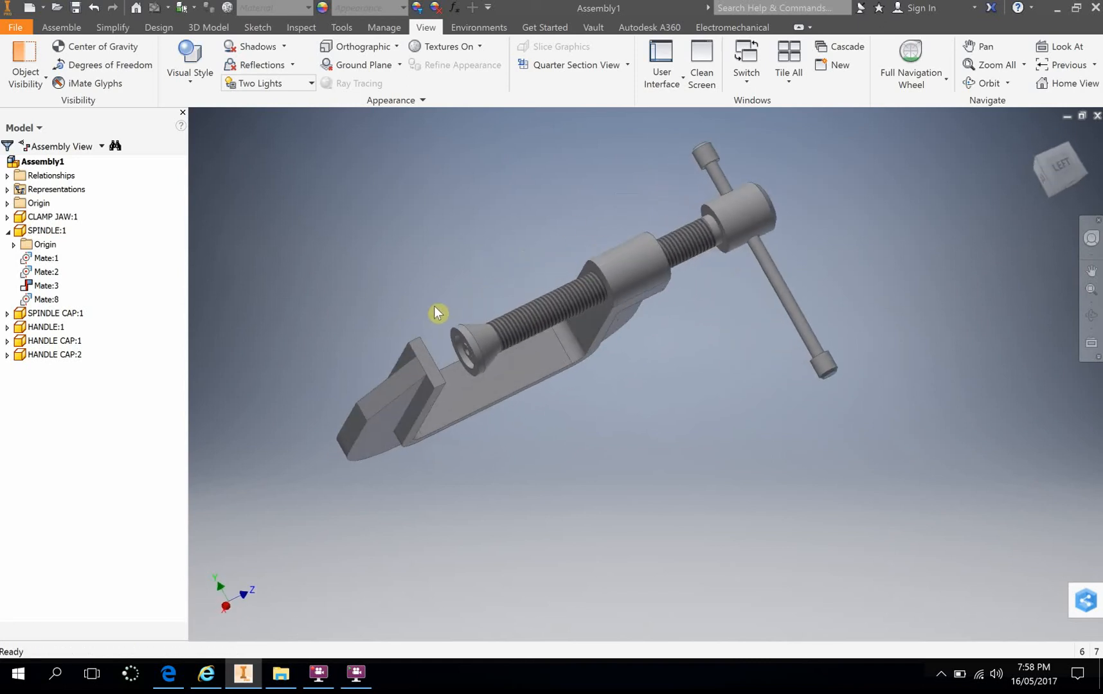
{"action": "left_click", "coordinate": [29, 8]}
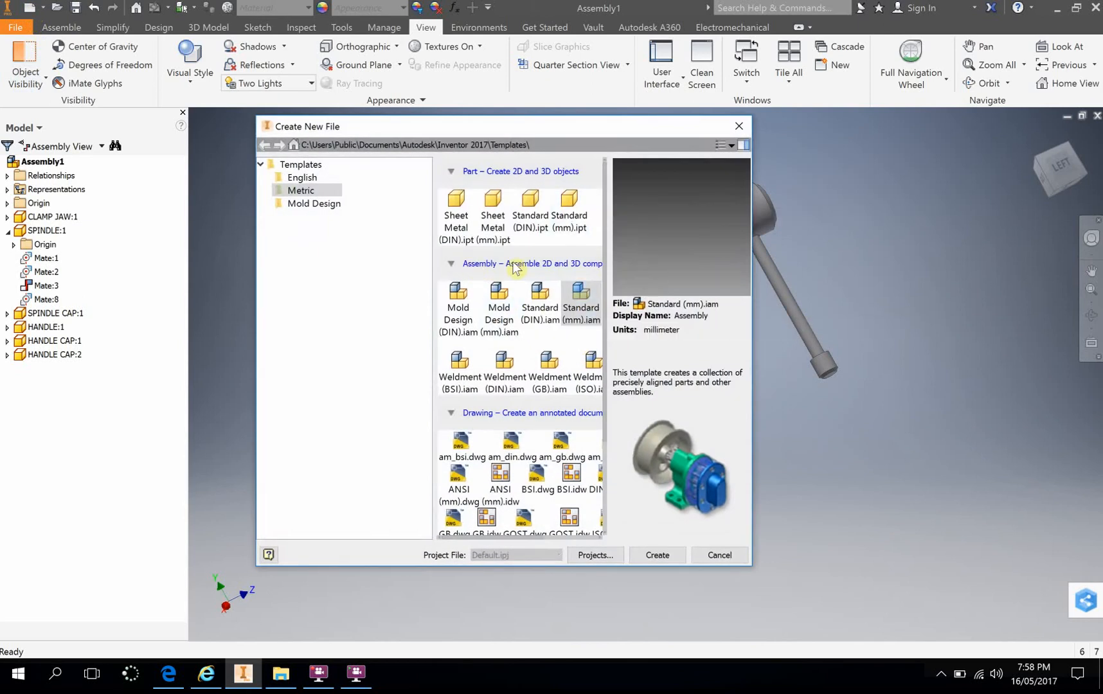
{"action": "double_click", "coordinate": [574, 302]}
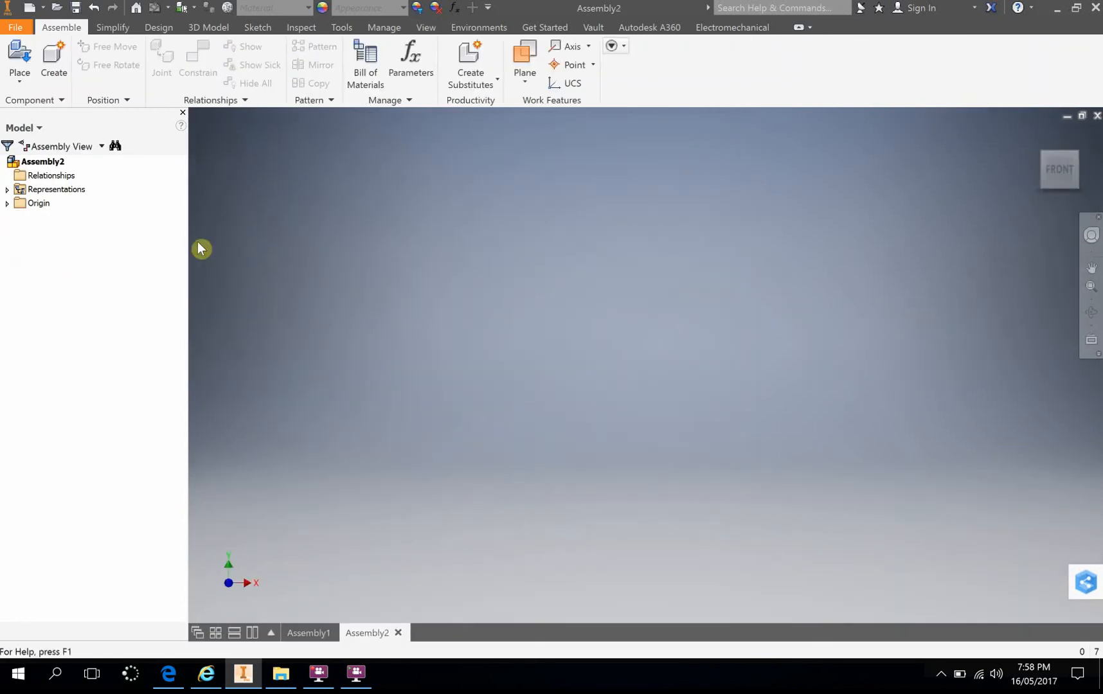
{"action": "left_click", "coordinate": [62, 101]}
{"action": "left_click", "coordinate": [22, 83]}
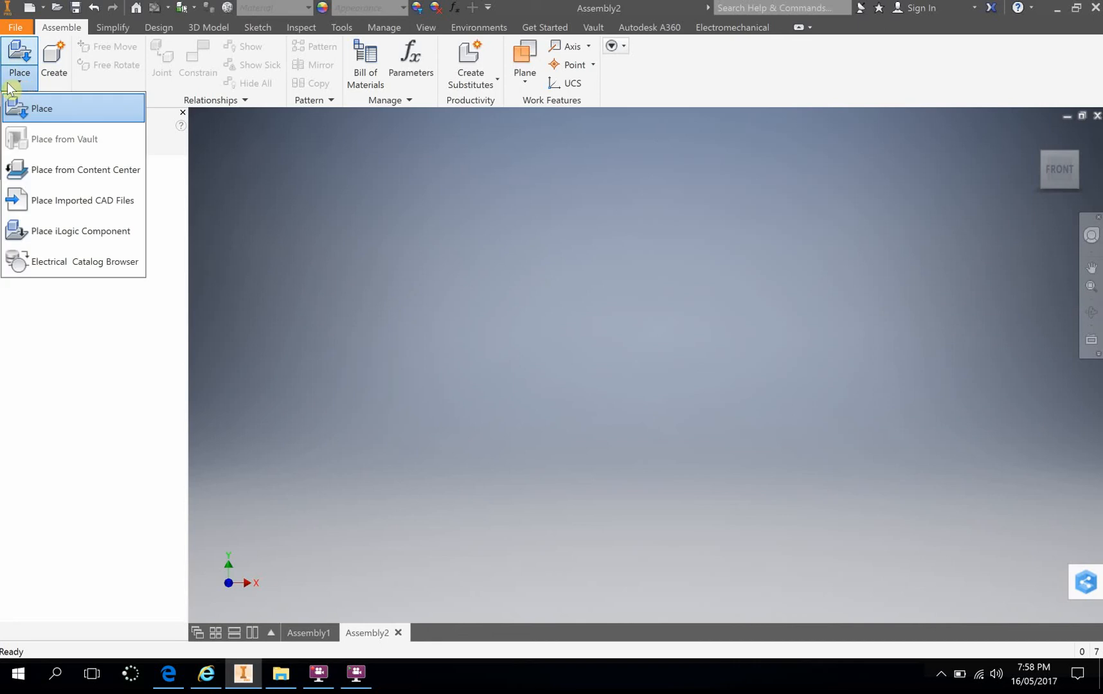
{"action": "left_click", "coordinate": [66, 171]}
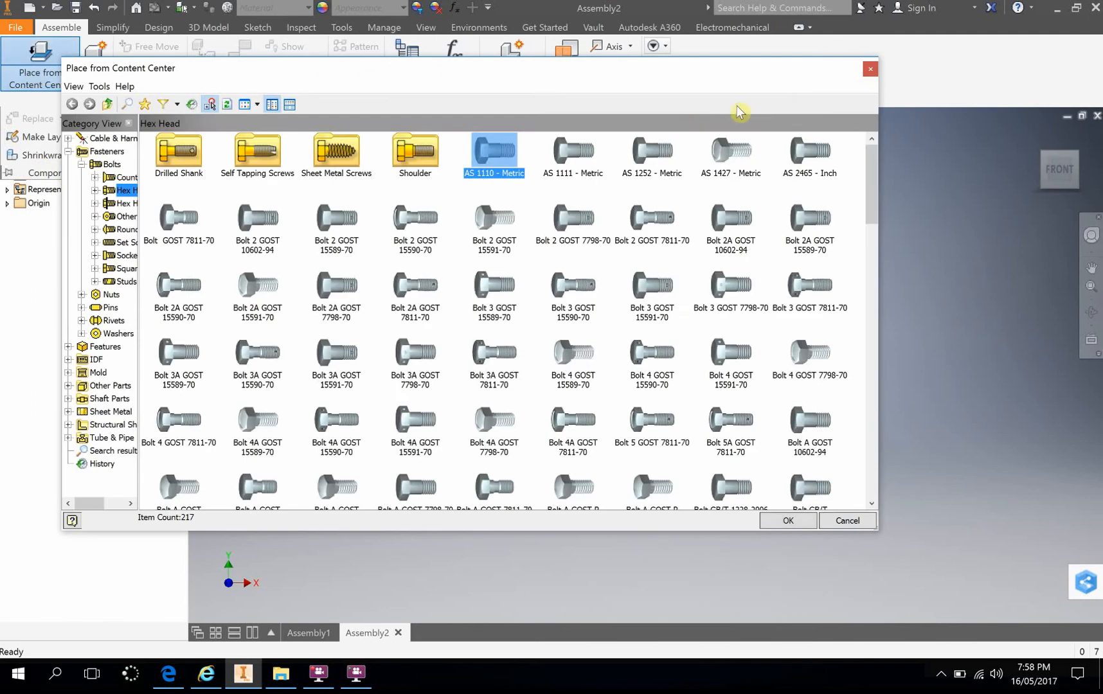
{"action": "left_click", "coordinate": [868, 70]}
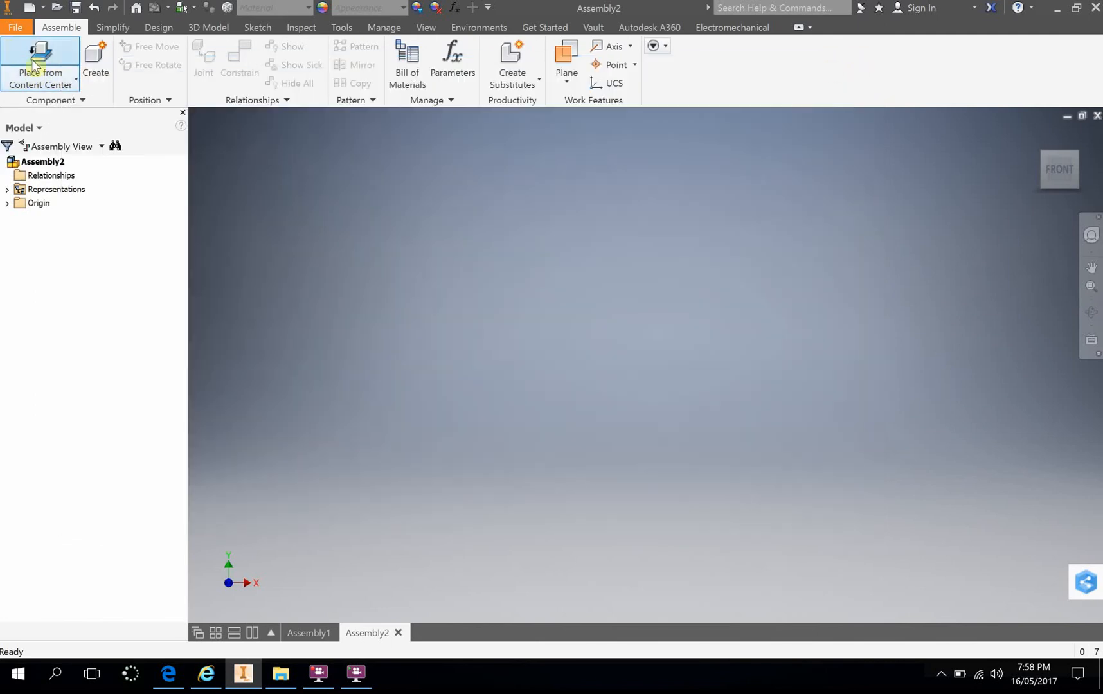
Step: Place one instance of the CLAMP JAW part from the G CLAMP folder in the empty assembly
{"action": "left_click", "coordinate": [76, 79]}
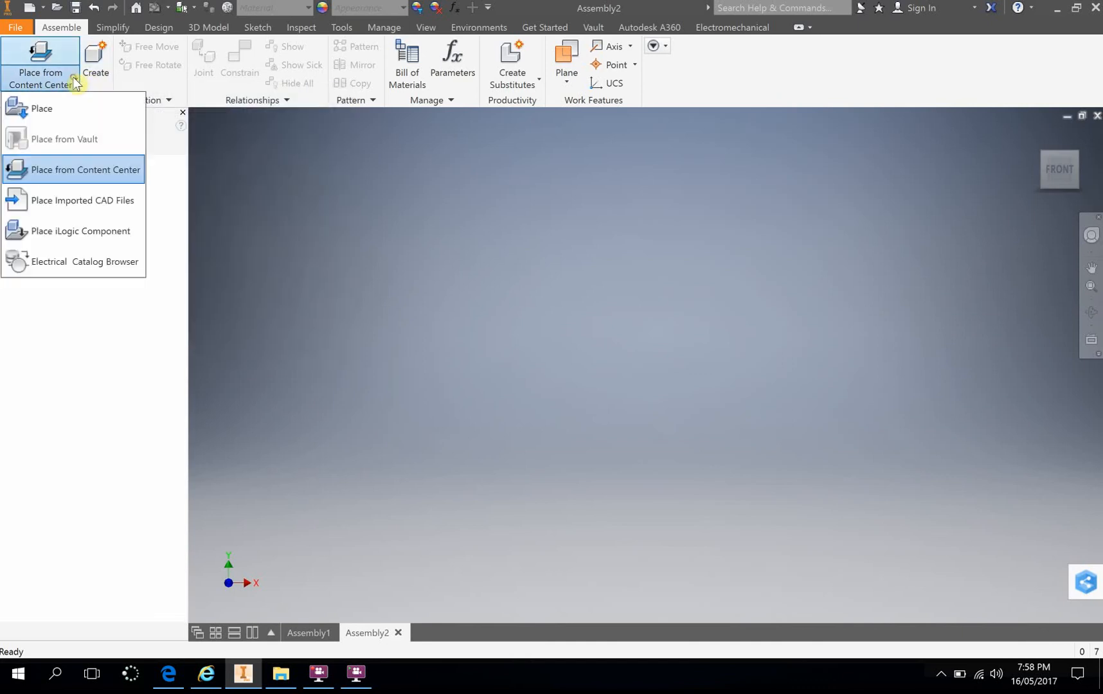
{"action": "left_click", "coordinate": [63, 112]}
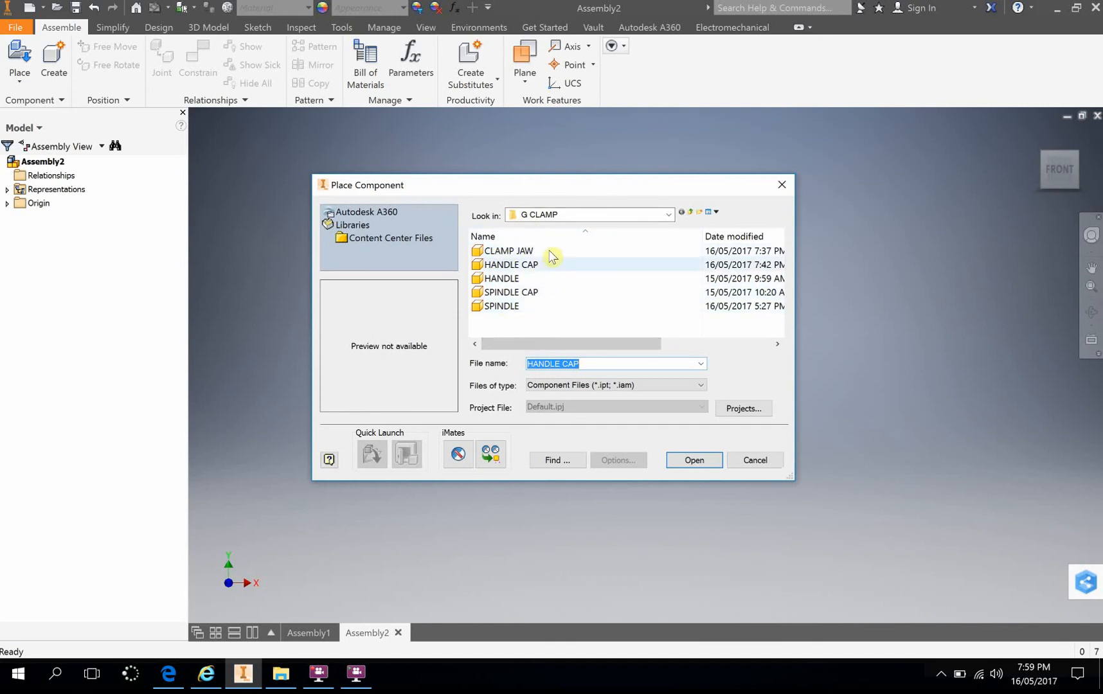
{"action": "double_click", "coordinate": [508, 252]}
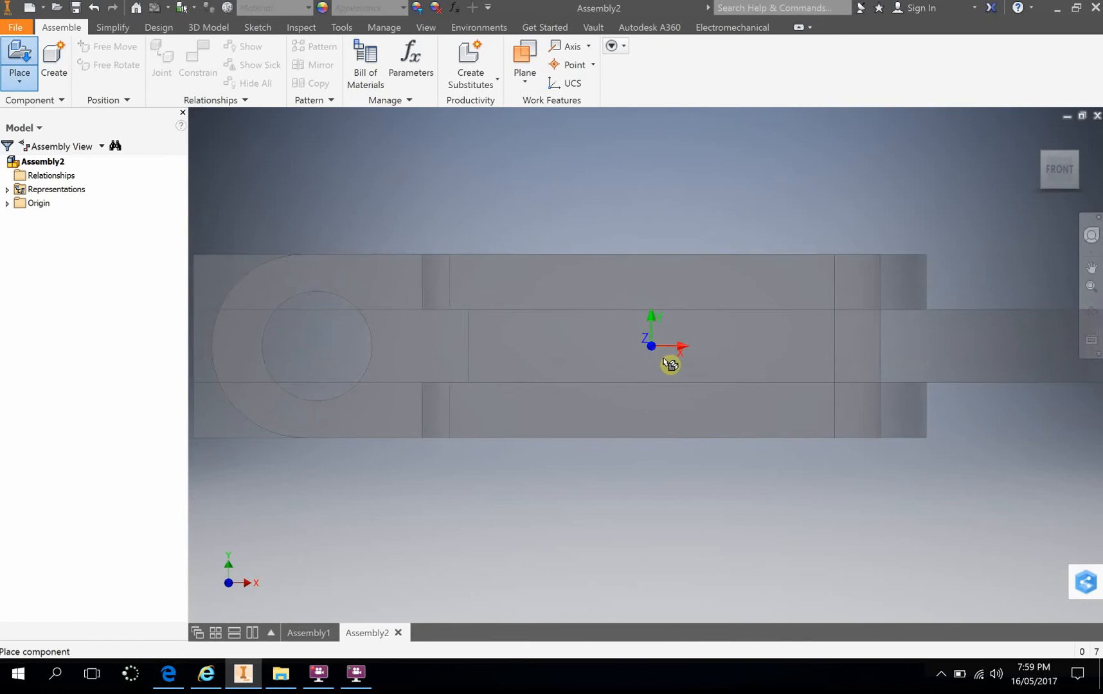
{"action": "scroll", "coordinate": [670, 362], "scroll_direction": "down", "scroll_amount": 5}
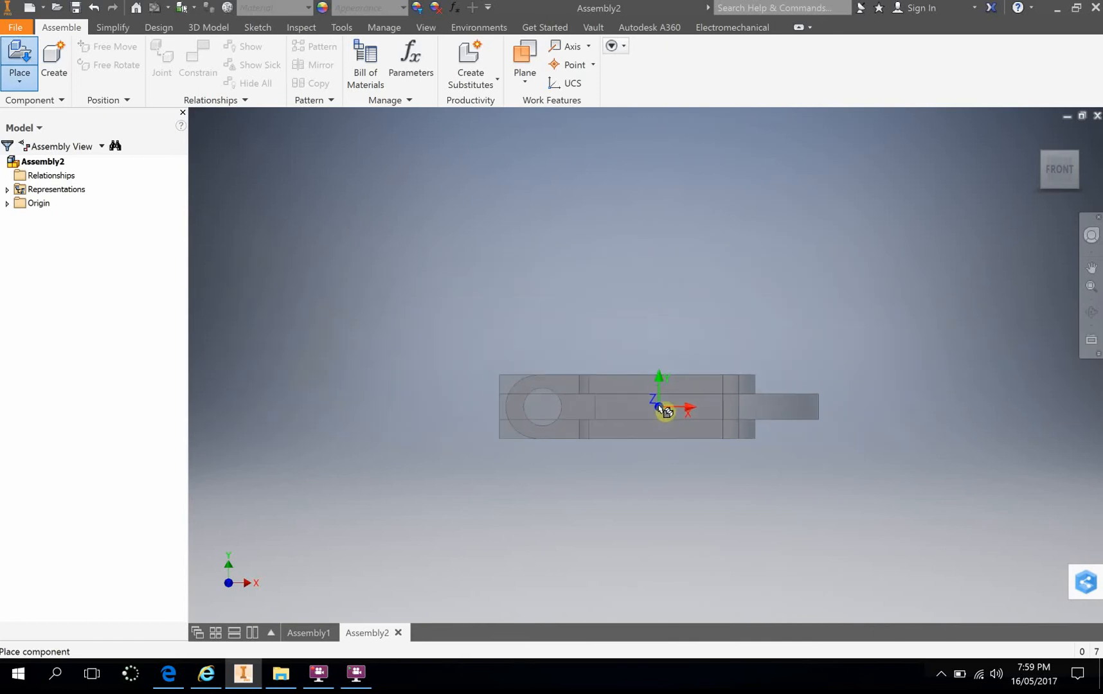
{"action": "left_click", "coordinate": [628, 357]}
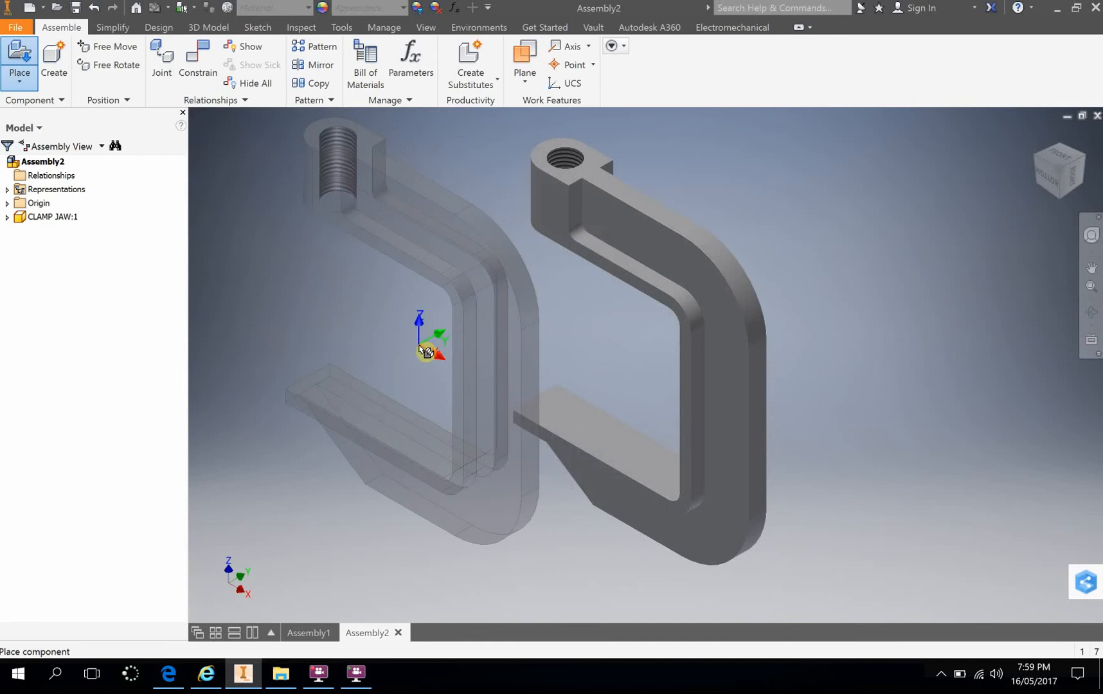
{"action": "key", "text": "Escape"}
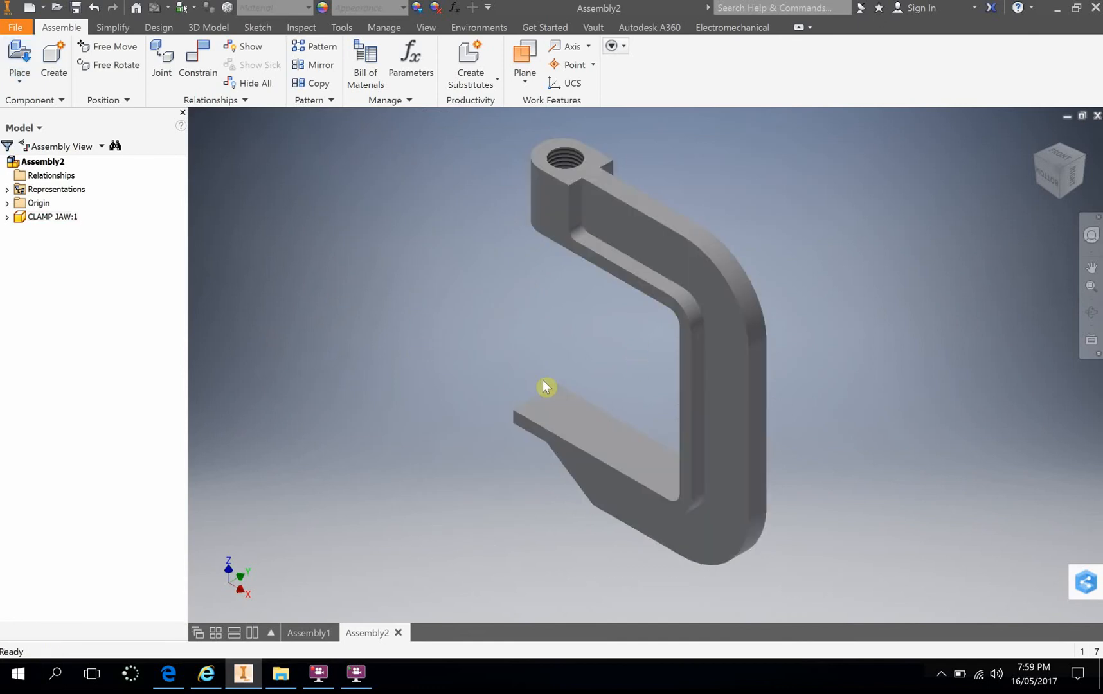
Step: Place one instance of the SPINDLE part from the G CLAMP folder beside the clamp jaw
{"action": "middle_click_drag", "start_coordinate": [554, 347], "coordinate": [457, 29], "text": "shift"}
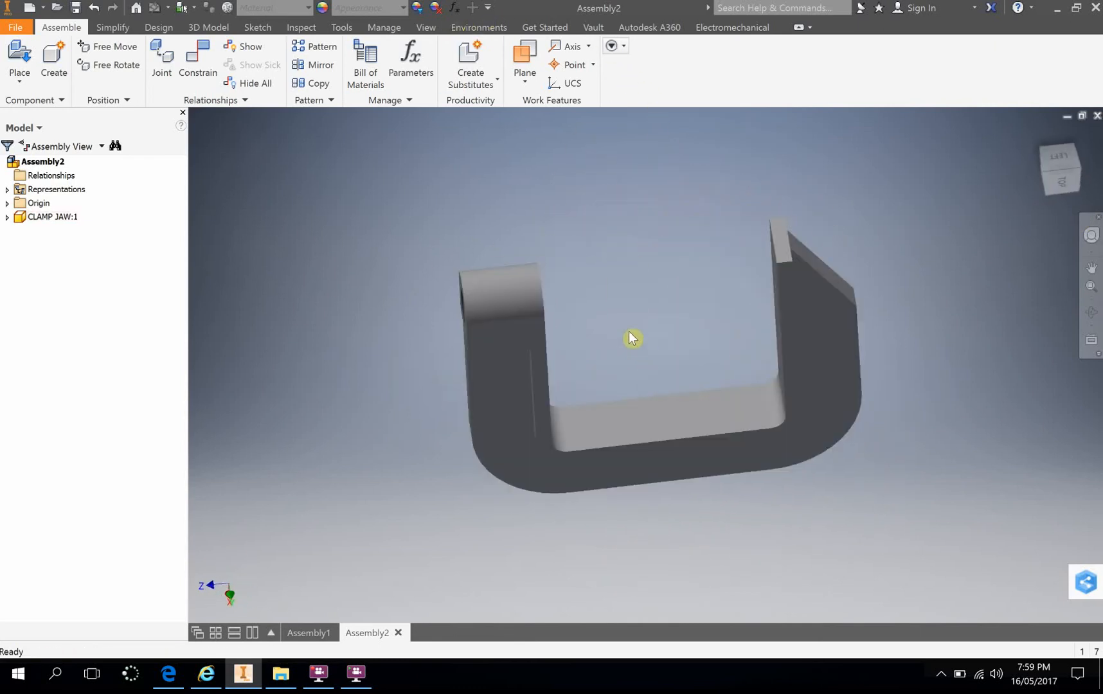
{"action": "middle_click_drag", "start_coordinate": [633, 337], "coordinate": [592, 345], "text": "shift"}
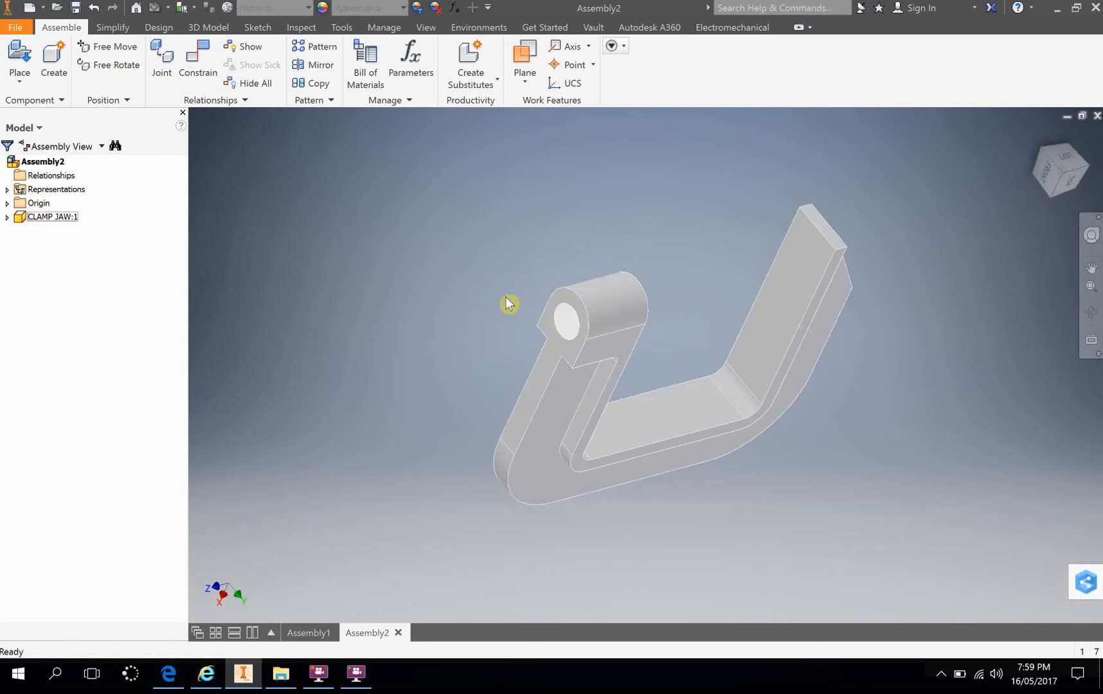
{"action": "left_click", "coordinate": [20, 61]}
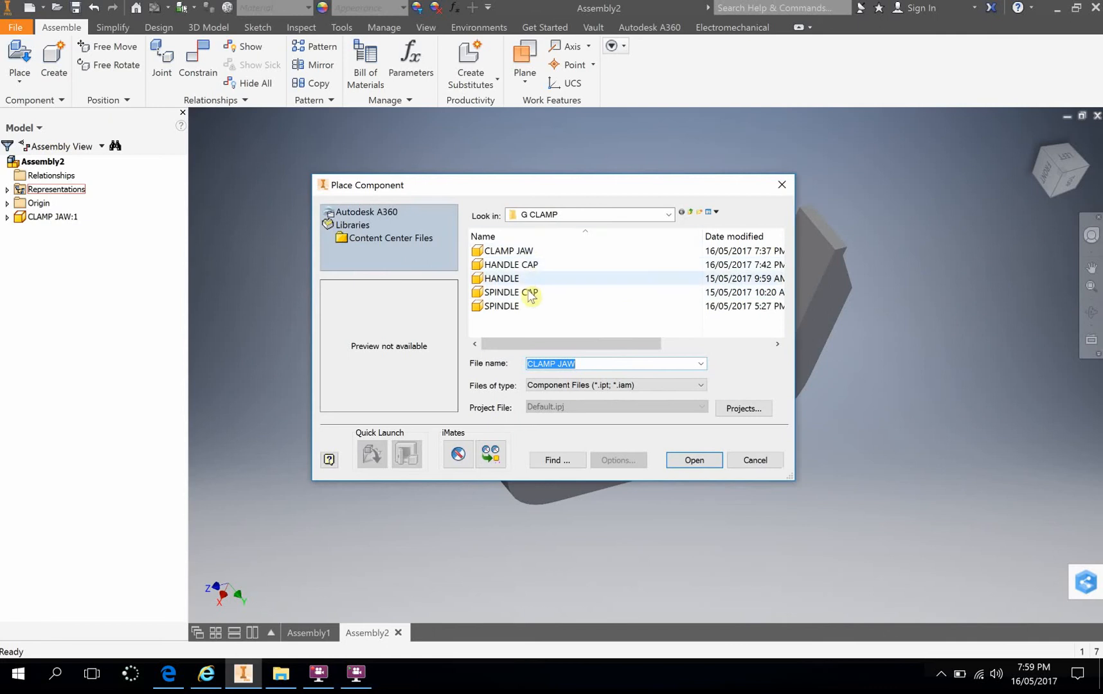
{"action": "left_click", "coordinate": [509, 309]}
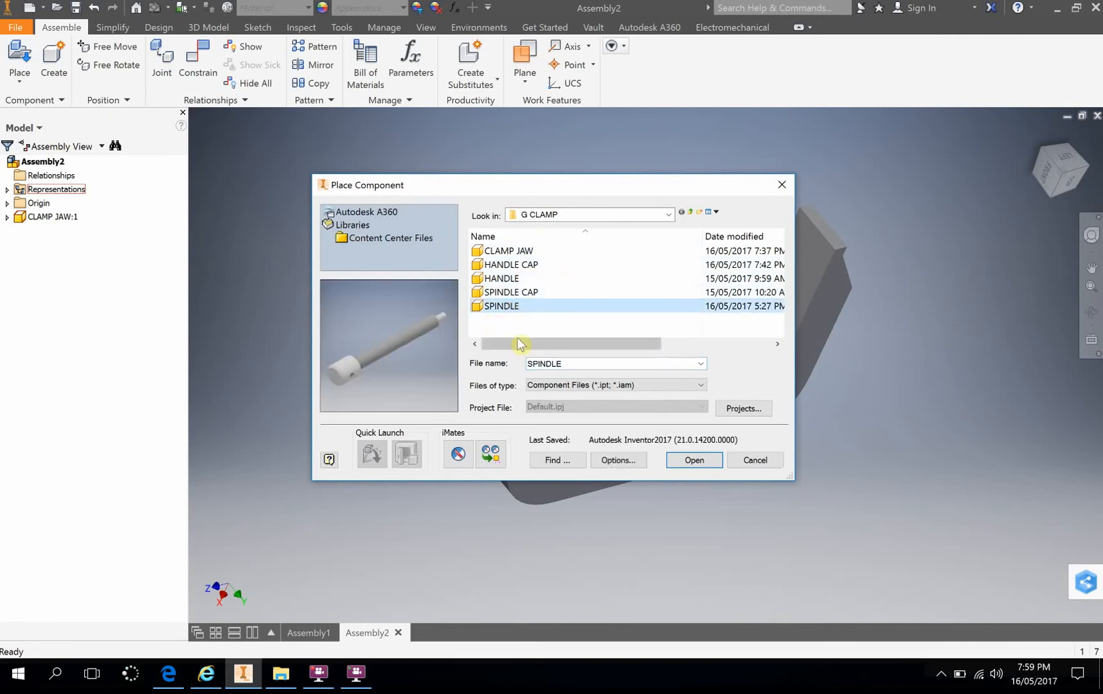
{"action": "double_click", "coordinate": [493, 306]}
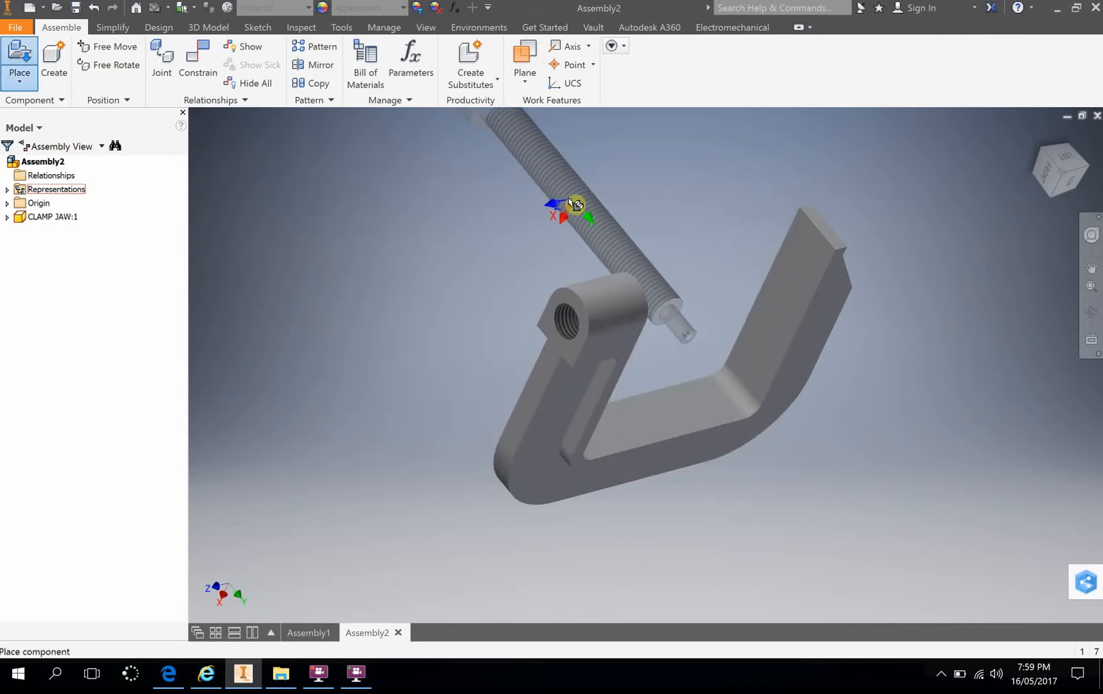
{"action": "left_click", "coordinate": [432, 278]}
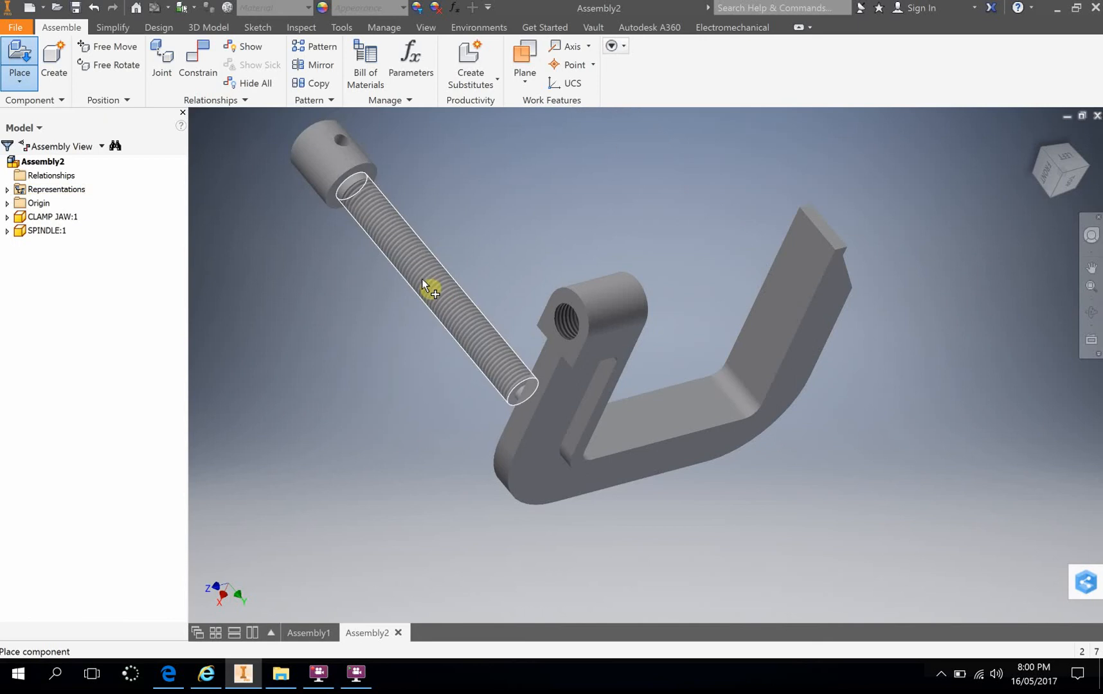
{"action": "key", "text": "Escape"}
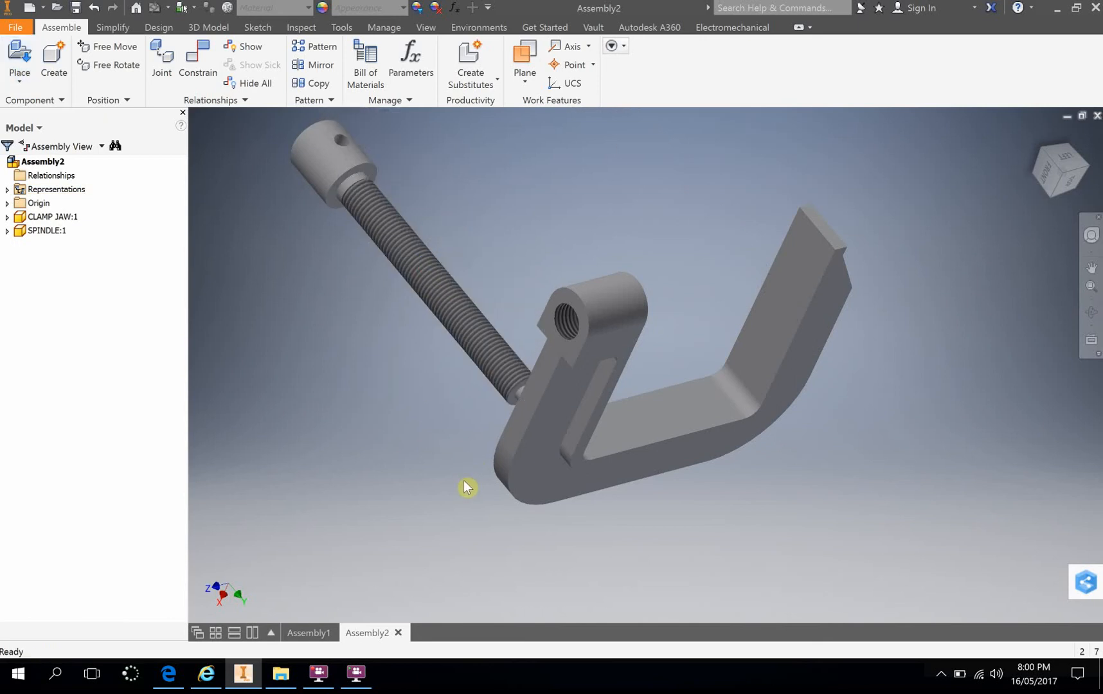
{"action": "middle_click_drag", "start_coordinate": [440, 505], "coordinate": [465, 510], "text": "shift"}
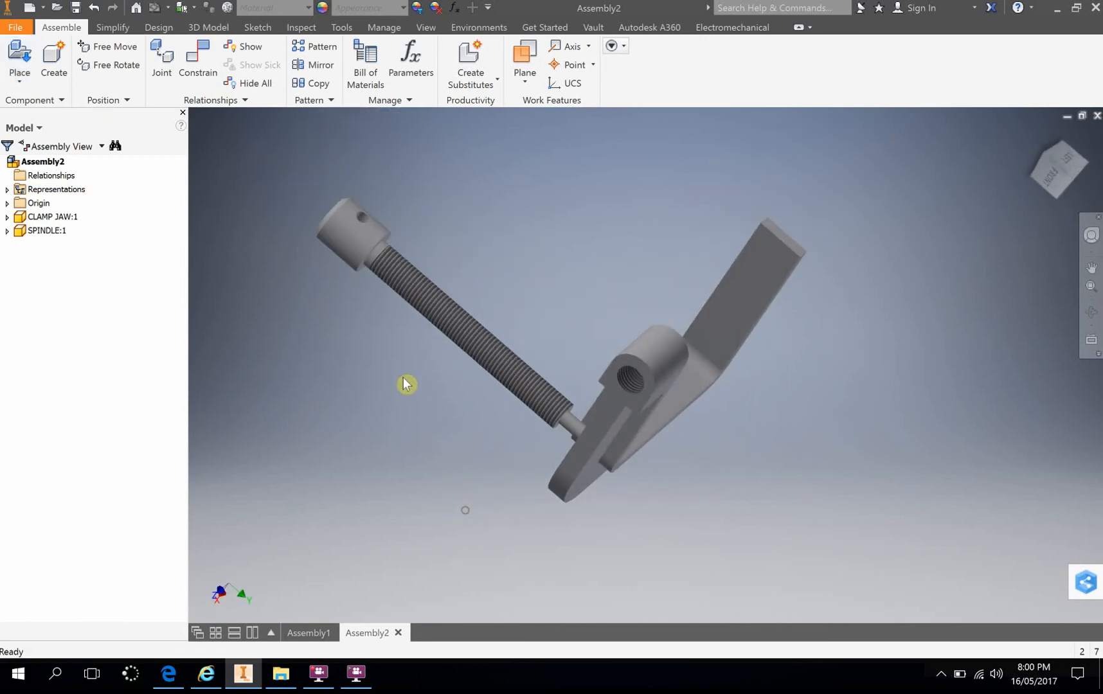
{"action": "left_click", "coordinate": [198, 64]}
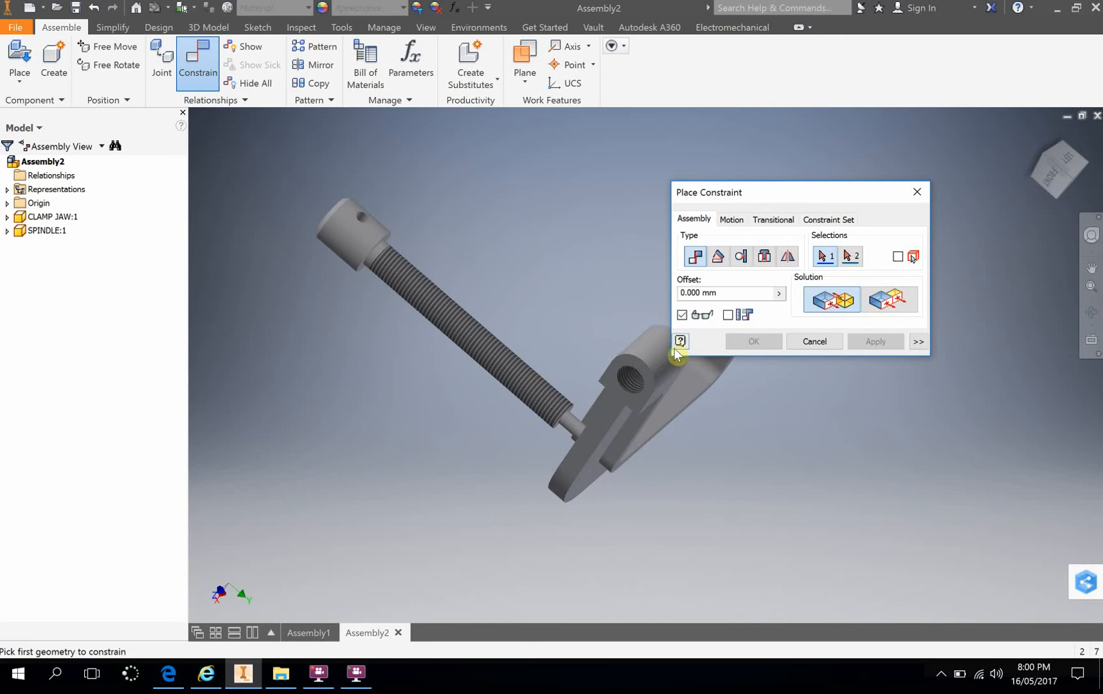
{"action": "left_click", "coordinate": [815, 341]}
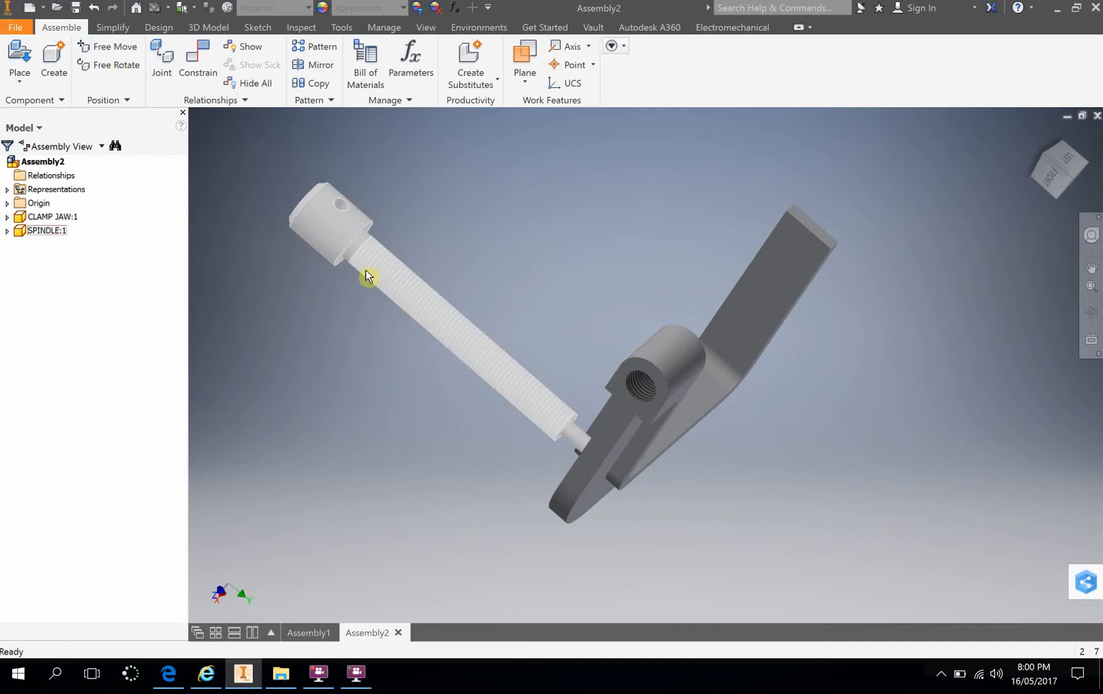
Step: Free-rotate the spindle so its head is at the outer end and its thin tip faces the jaw's far arm
{"action": "left_click", "coordinate": [341, 255]}
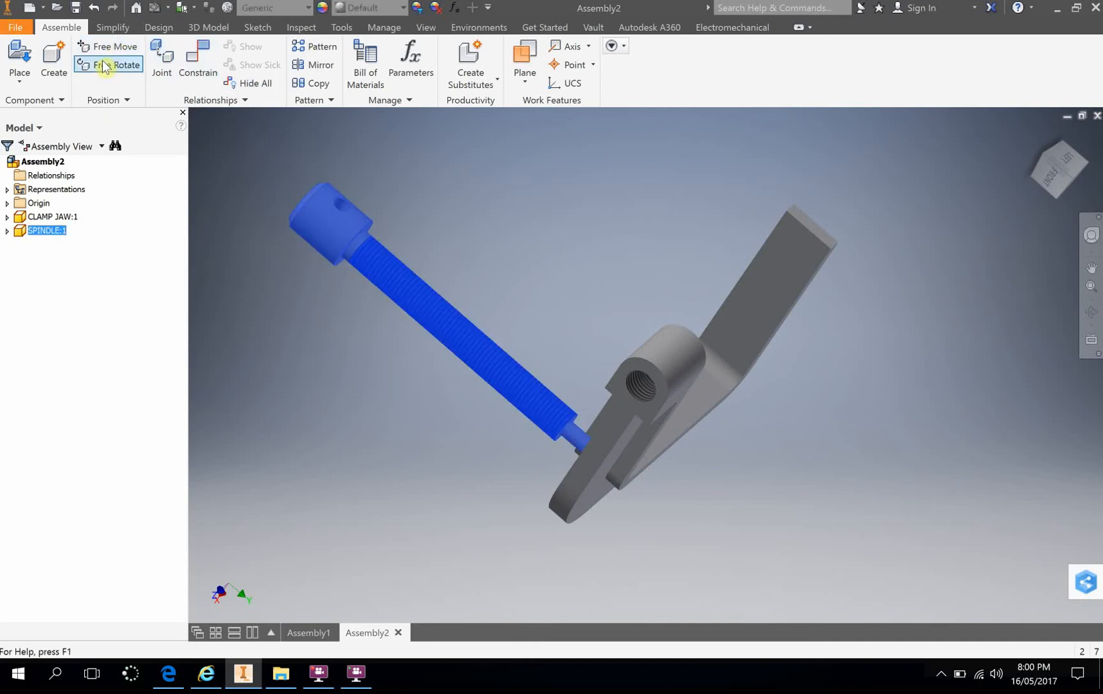
{"action": "left_click", "coordinate": [104, 65]}
{"action": "left_click_drag", "start_coordinate": [530, 446], "coordinate": [557, 445]}
{"action": "key", "text": "Escape"}
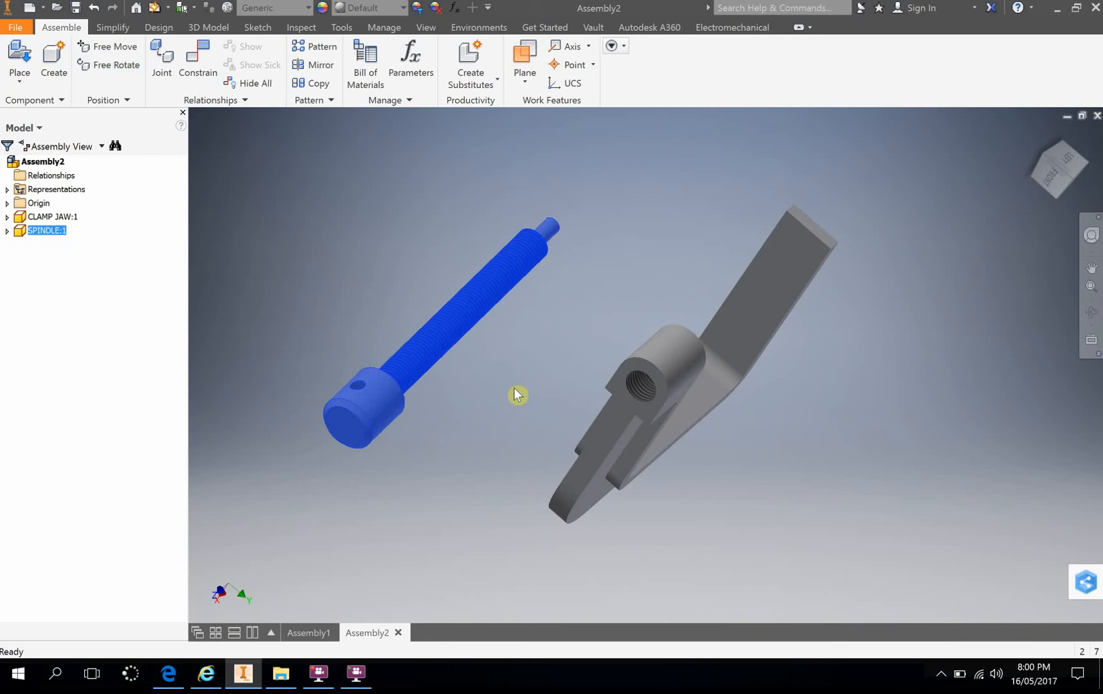
Step: Move the spindle next to the threaded boss of the clamp jaw, with its head on the outer side
{"action": "left_click_drag", "start_coordinate": [458, 311], "coordinate": [558, 324]}
{"action": "middle_click_drag", "start_coordinate": [805, 515], "coordinate": [715, 457], "text": "shift"}
{"action": "left_click_drag", "start_coordinate": [452, 315], "coordinate": [574, 281]}
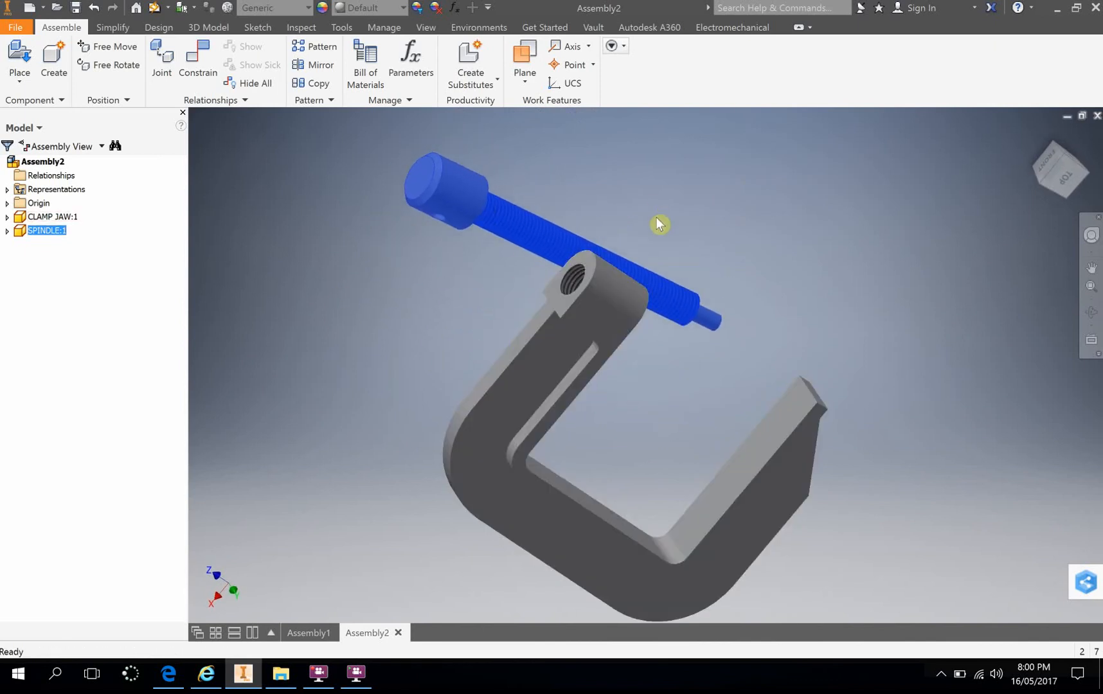
{"action": "left_click", "coordinate": [673, 202]}
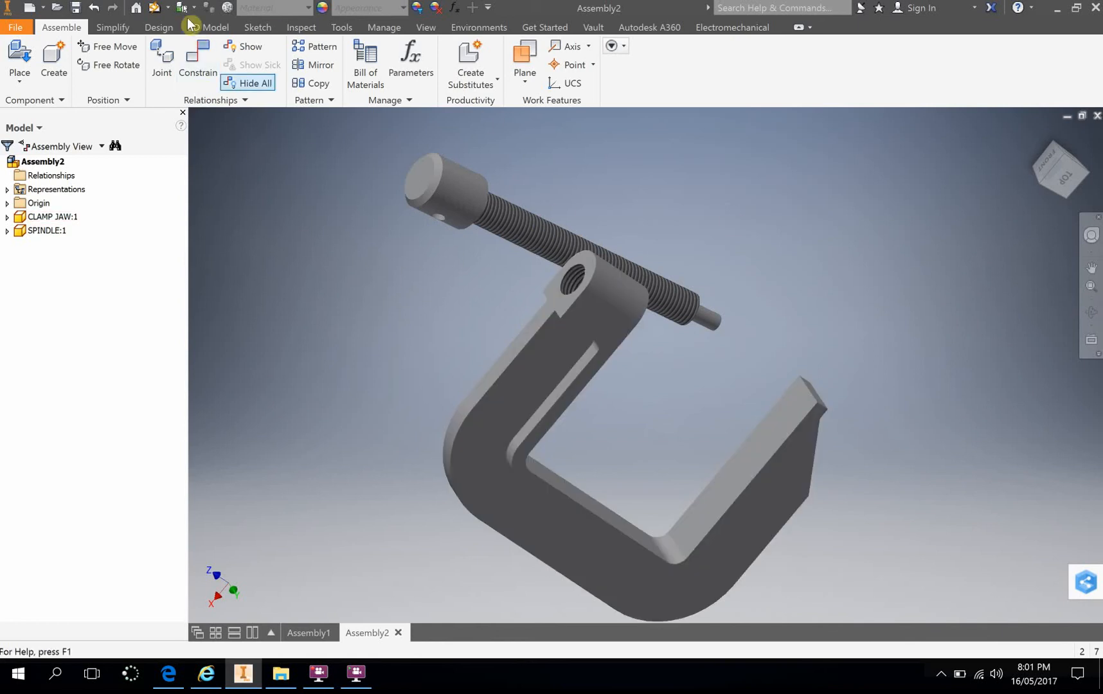
Step: Mate the spindle's centre axis to the axis of the clamp jaw's threaded hole with a 0 mm offset
{"action": "left_click", "coordinate": [195, 67]}
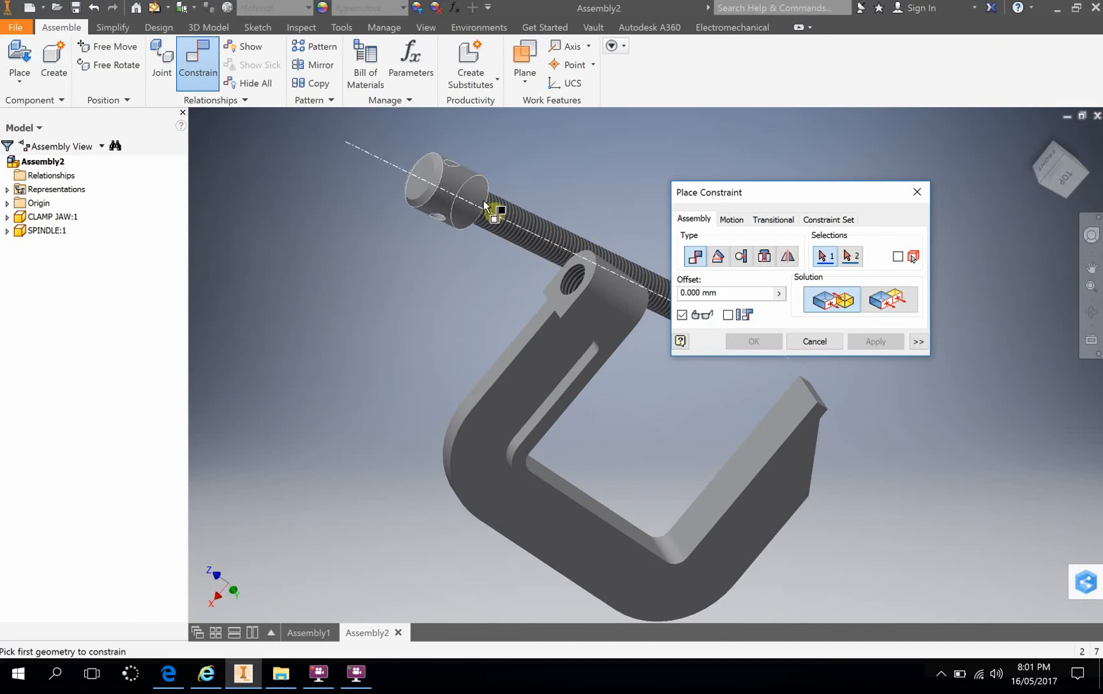
{"action": "left_click", "coordinate": [517, 225]}
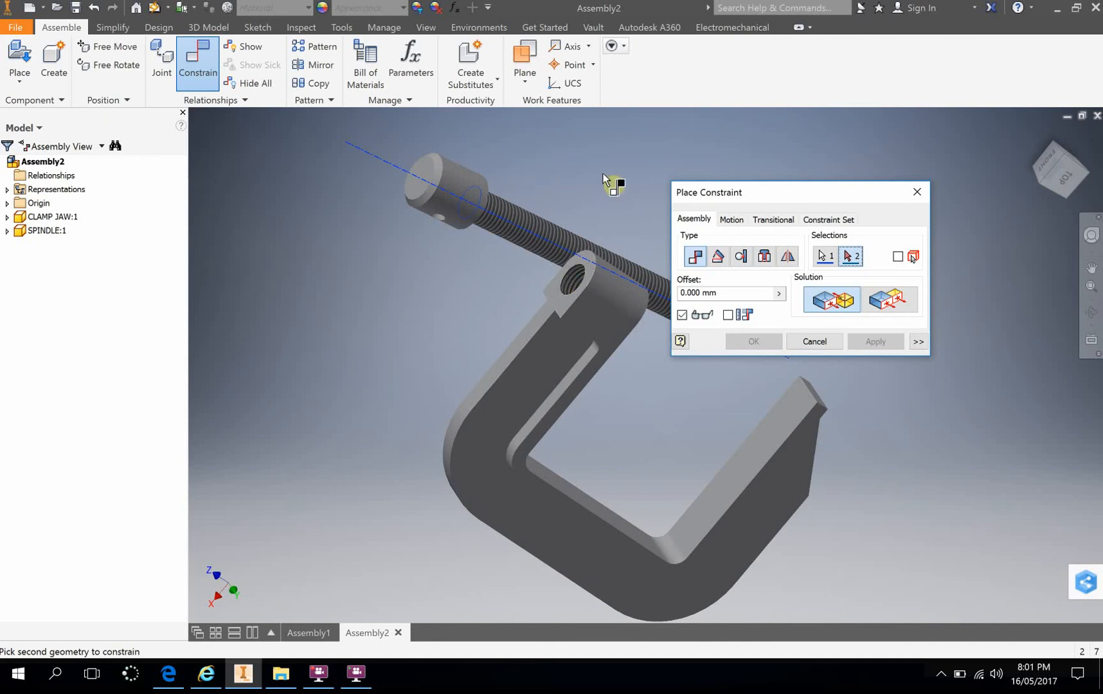
{"action": "mouse_move", "coordinate": [577, 169]}
{"action": "middle_mouse_down", "text": "shift"}
{"action": "mouse_move", "coordinate": [611, 187]}
{"action": "mouse_move", "coordinate": [589, 186]}
{"action": "middle_mouse_up", "text": "shift"}
{"action": "scroll", "coordinate": [595, 360], "scroll_direction": "down", "scroll_amount": 3}
{"action": "scroll", "coordinate": [595, 363], "scroll_direction": "up", "scroll_amount": 6}
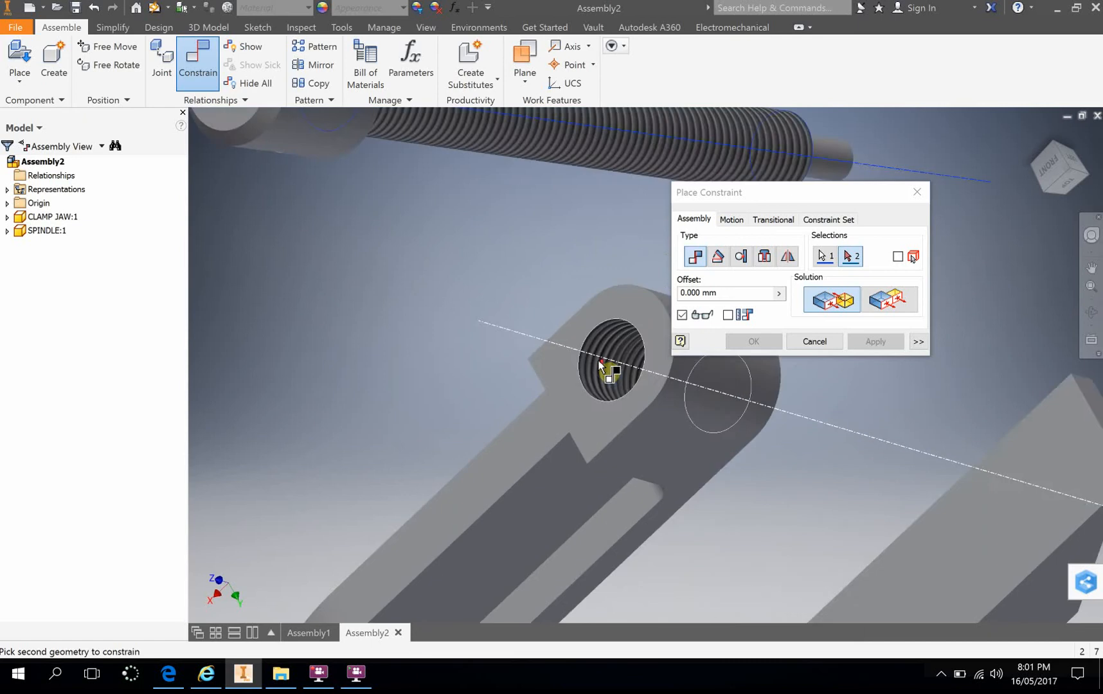
{"action": "scroll", "coordinate": [583, 372], "scroll_direction": "down", "scroll_amount": 1}
{"action": "scroll", "coordinate": [585, 370], "scroll_direction": "up", "scroll_amount": 2}
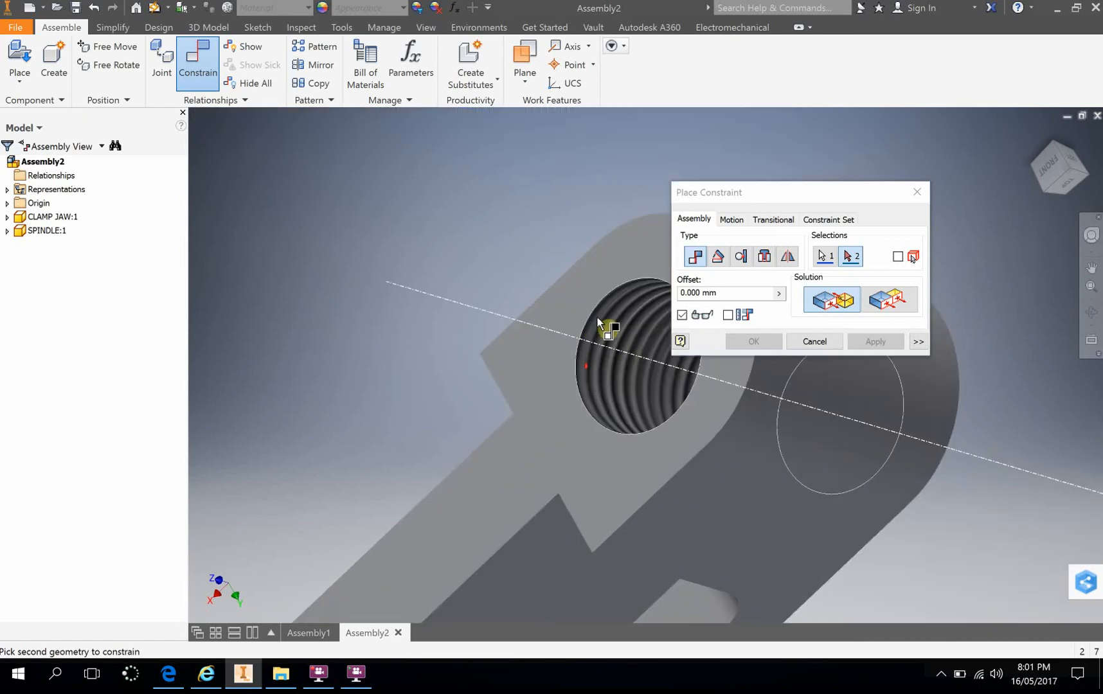
{"action": "left_click", "coordinate": [611, 353]}
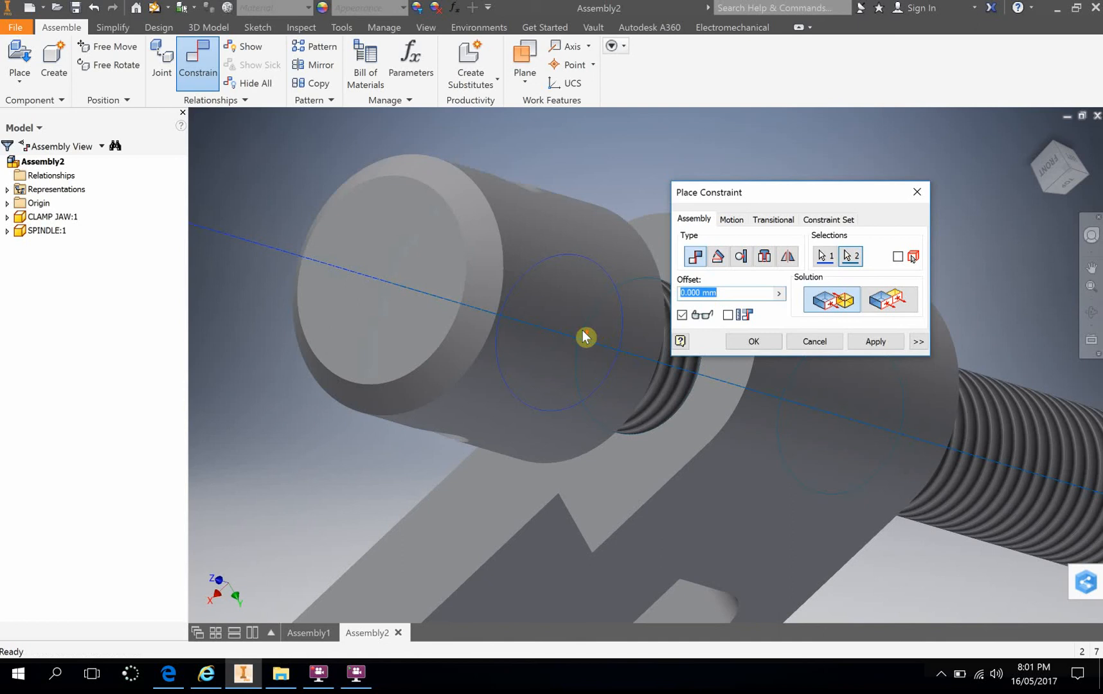
{"action": "scroll", "coordinate": [585, 337], "scroll_direction": "down", "scroll_amount": 4}
{"action": "scroll", "coordinate": [582, 333], "scroll_direction": "up", "scroll_amount": 3}
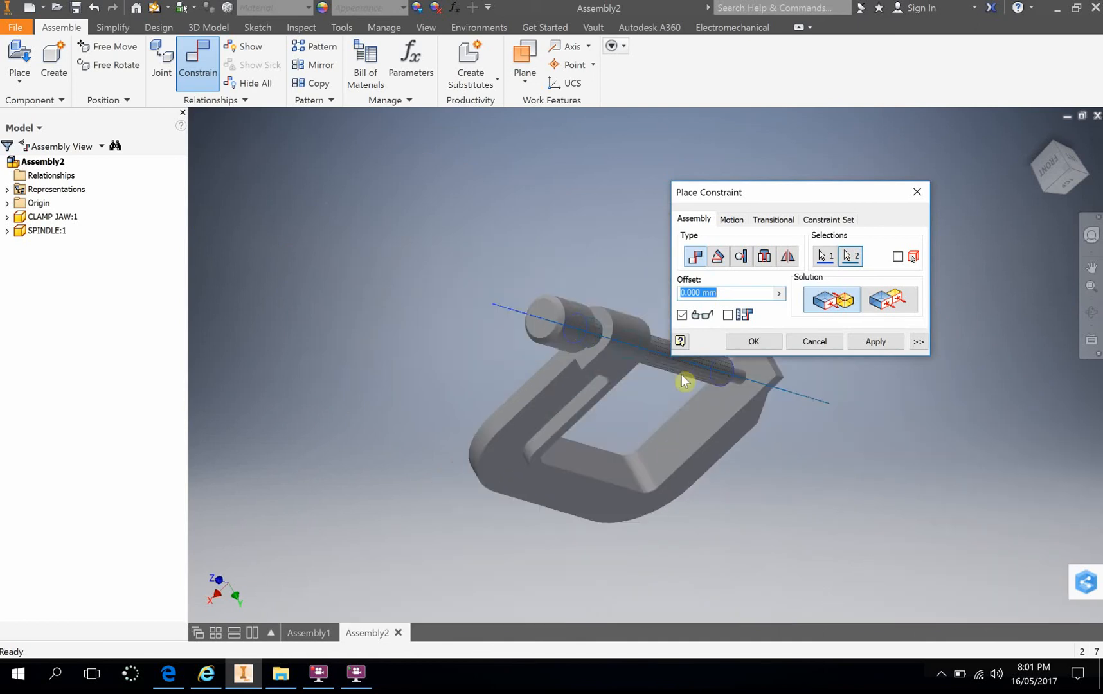
{"action": "middle_click_drag", "start_coordinate": [817, 460], "coordinate": [739, 423], "text": "shift"}
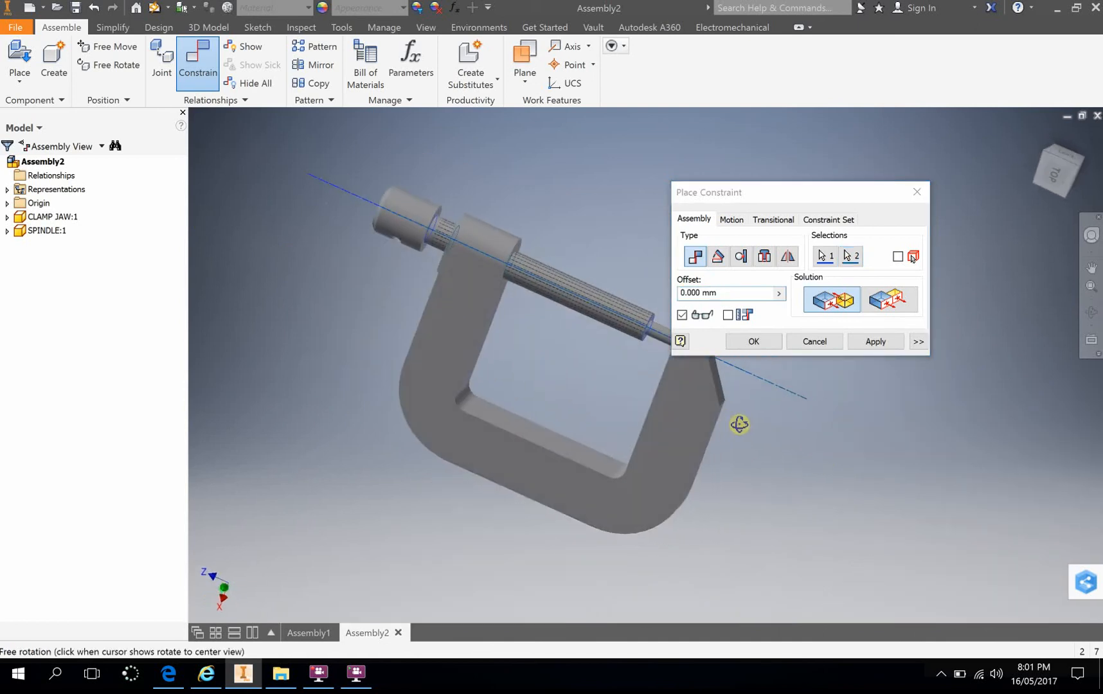
{"action": "scroll", "coordinate": [739, 424], "scroll_direction": "down", "scroll_amount": 2}
{"action": "scroll", "coordinate": [569, 335], "scroll_direction": "down", "scroll_amount": 3}
{"action": "scroll", "coordinate": [569, 330], "scroll_direction": "up", "scroll_amount": 5}
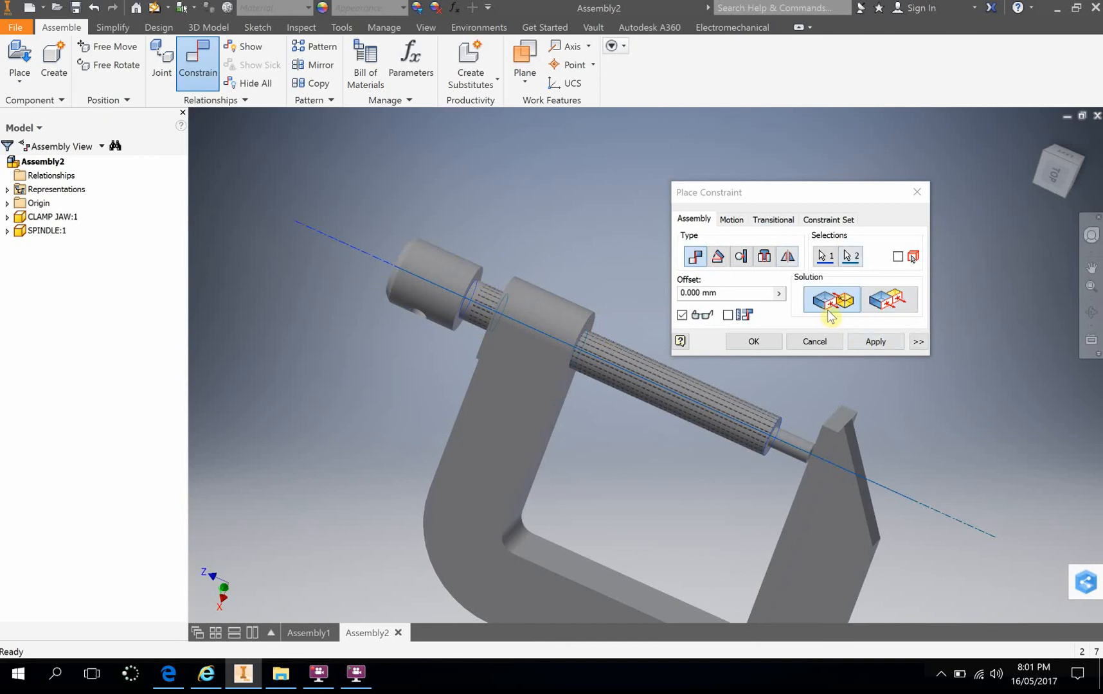
{"action": "left_click", "coordinate": [753, 343]}
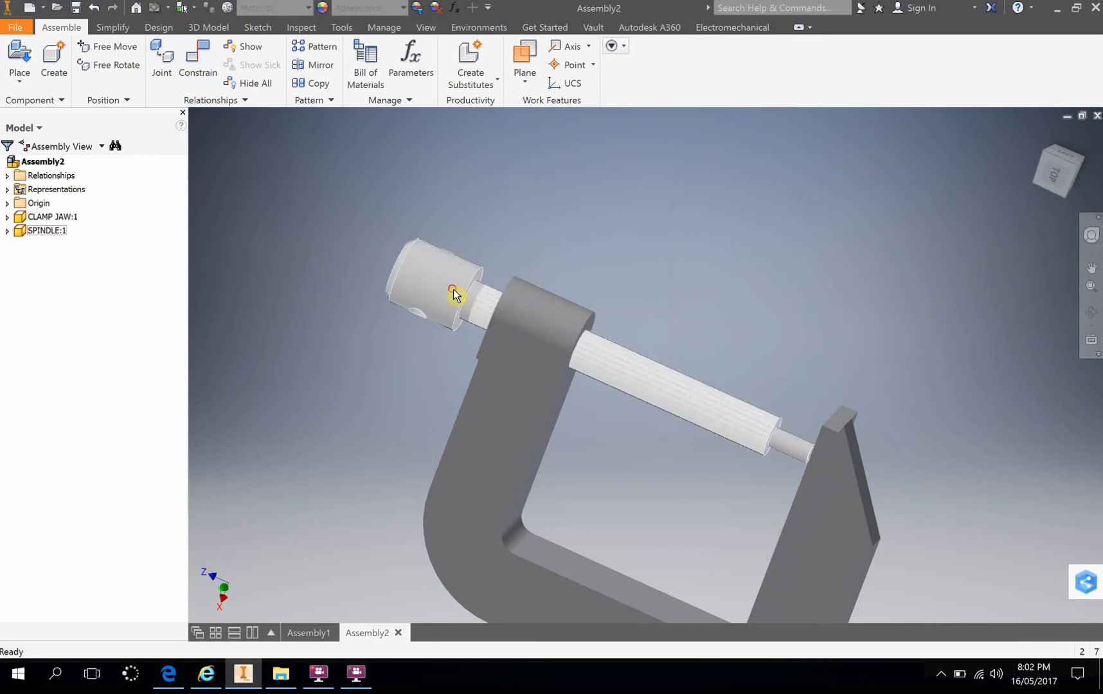
Step: Slide the spindle outward through the clamp jaw's threaded hole until its tip is well clear of the far arm
{"action": "left_click_drag", "start_coordinate": [454, 295], "coordinate": [321, 249]}
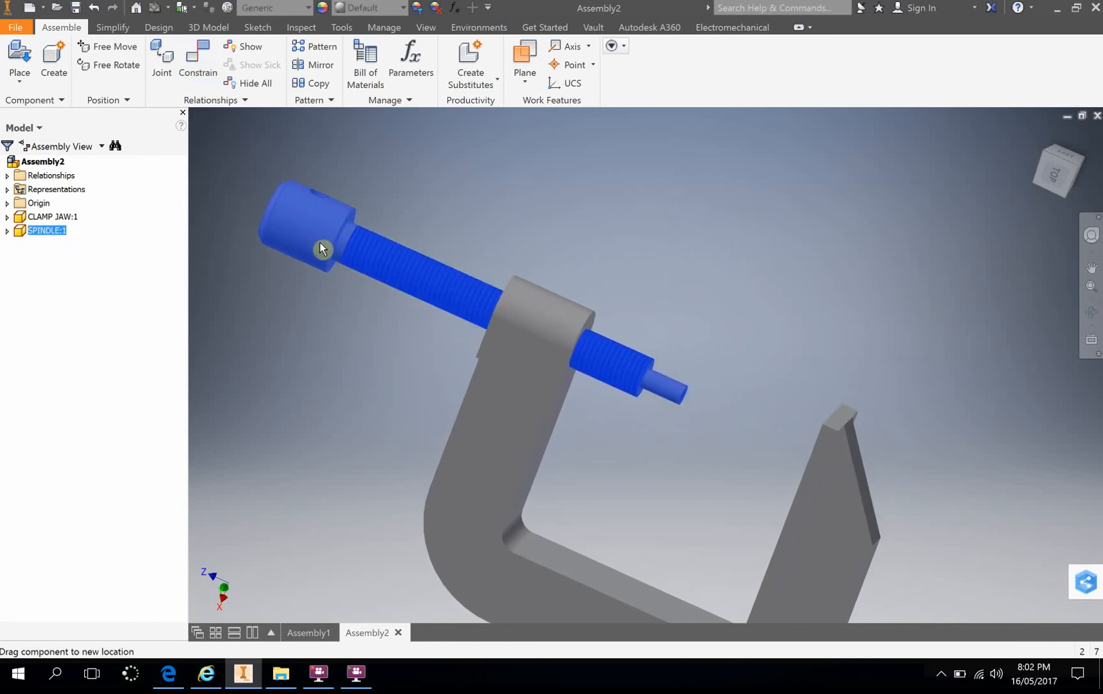
{"action": "middle_click_drag", "start_coordinate": [485, 196], "coordinate": [365, 273], "text": "shift"}
{"action": "left_click_drag", "start_coordinate": [359, 262], "coordinate": [394, 246]}
{"action": "middle_click_drag", "start_coordinate": [394, 246], "coordinate": [500, 162]}
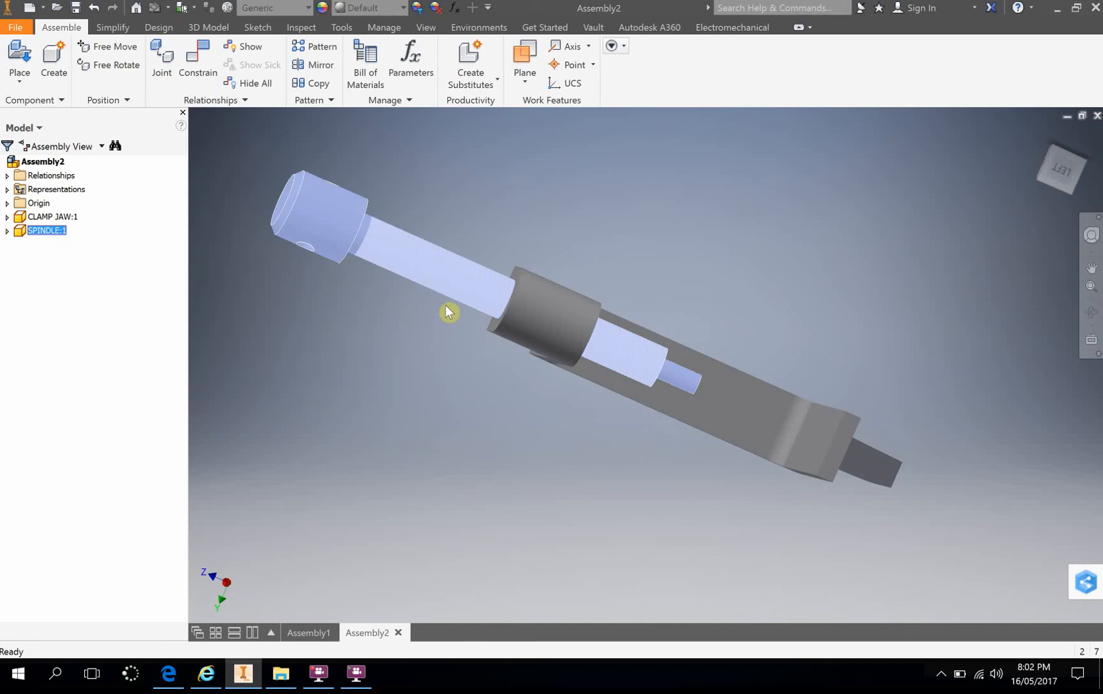
{"action": "left_click", "coordinate": [726, 199]}
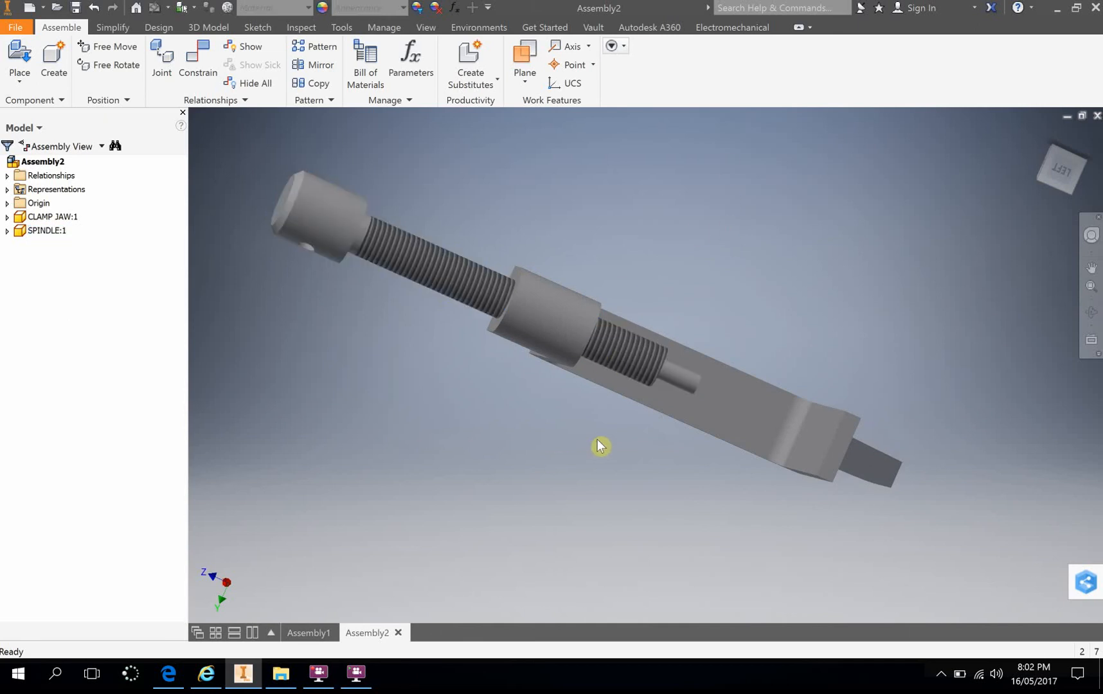
Step: Place one instance of the SPINDLE CAP part from the G CLAMP folder above the clamp jaw's opening
{"action": "middle_click_drag", "start_coordinate": [624, 431], "coordinate": [566, 350], "text": "shift"}
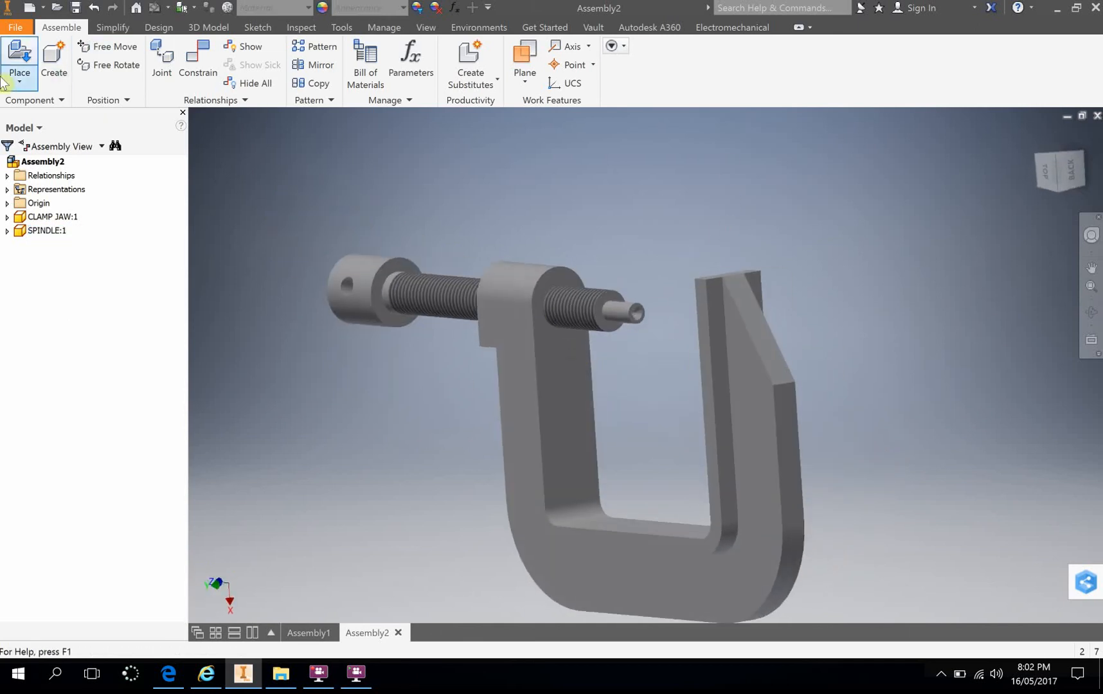
{"action": "left_click", "coordinate": [26, 55]}
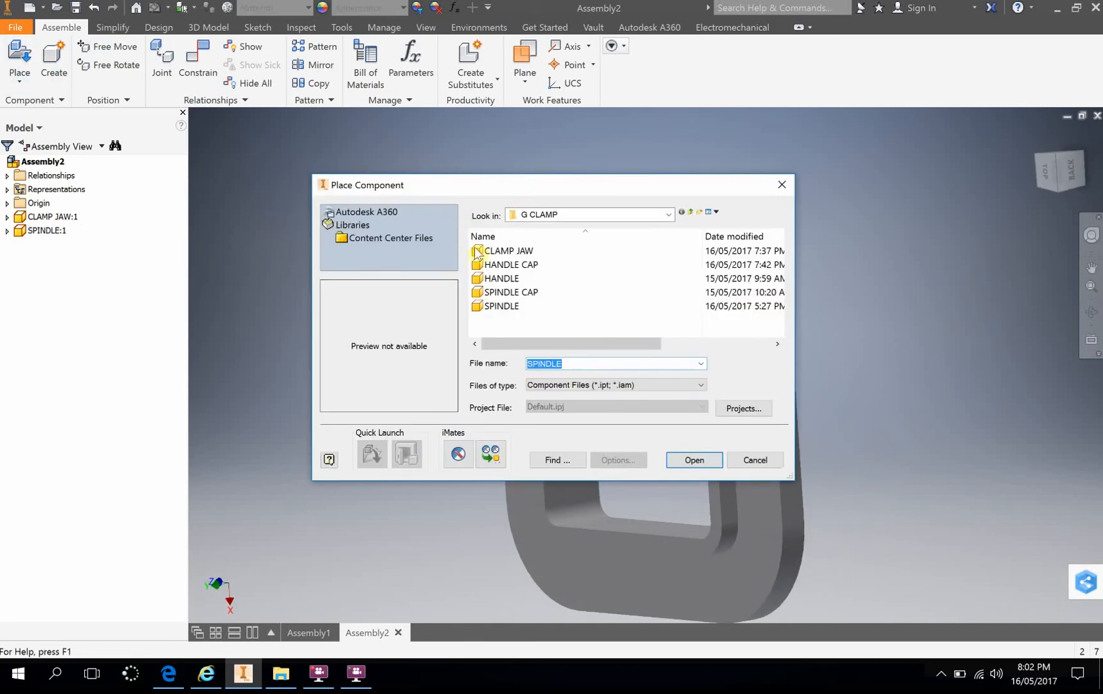
{"action": "left_click", "coordinate": [509, 296]}
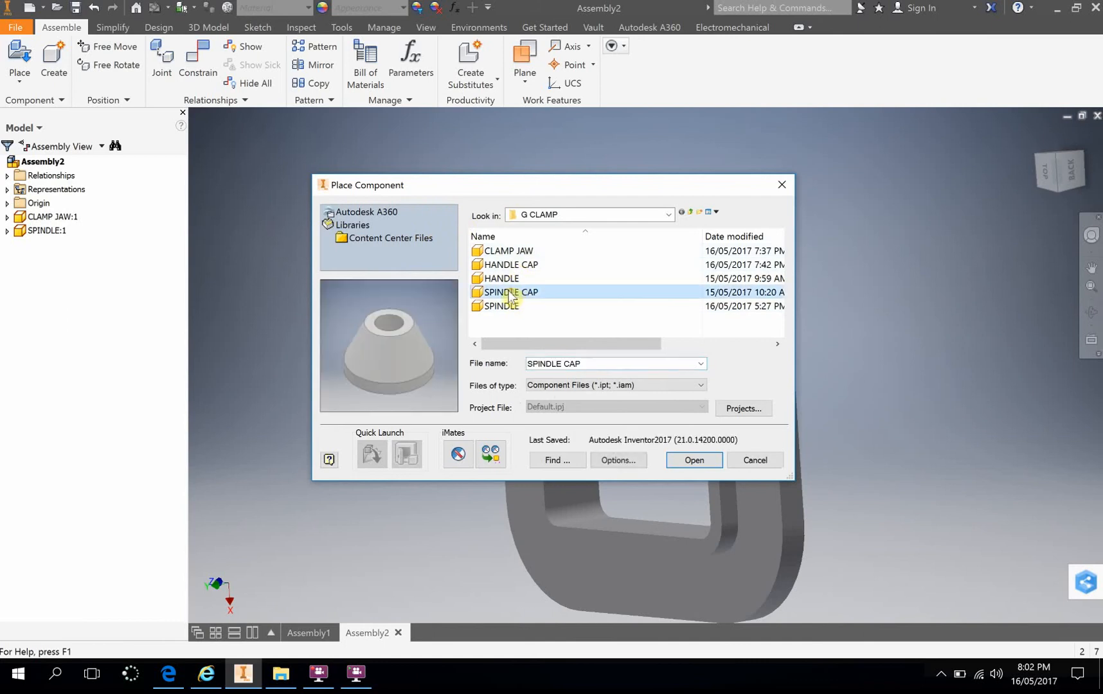
{"action": "double_click", "coordinate": [484, 292]}
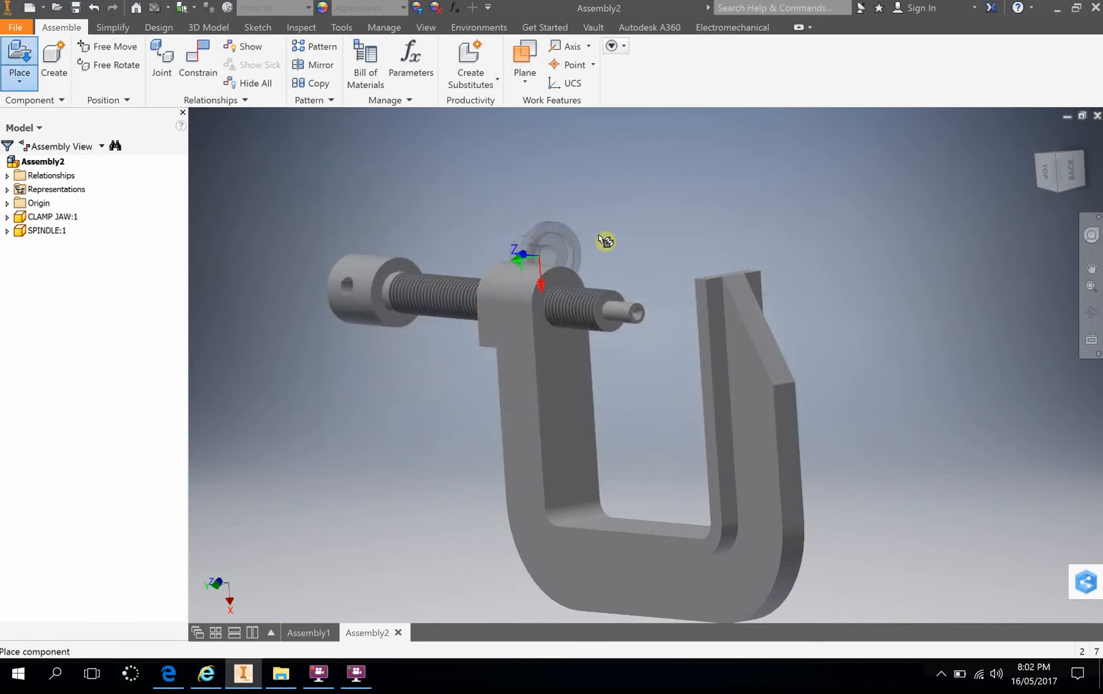
{"action": "left_click", "coordinate": [675, 212]}
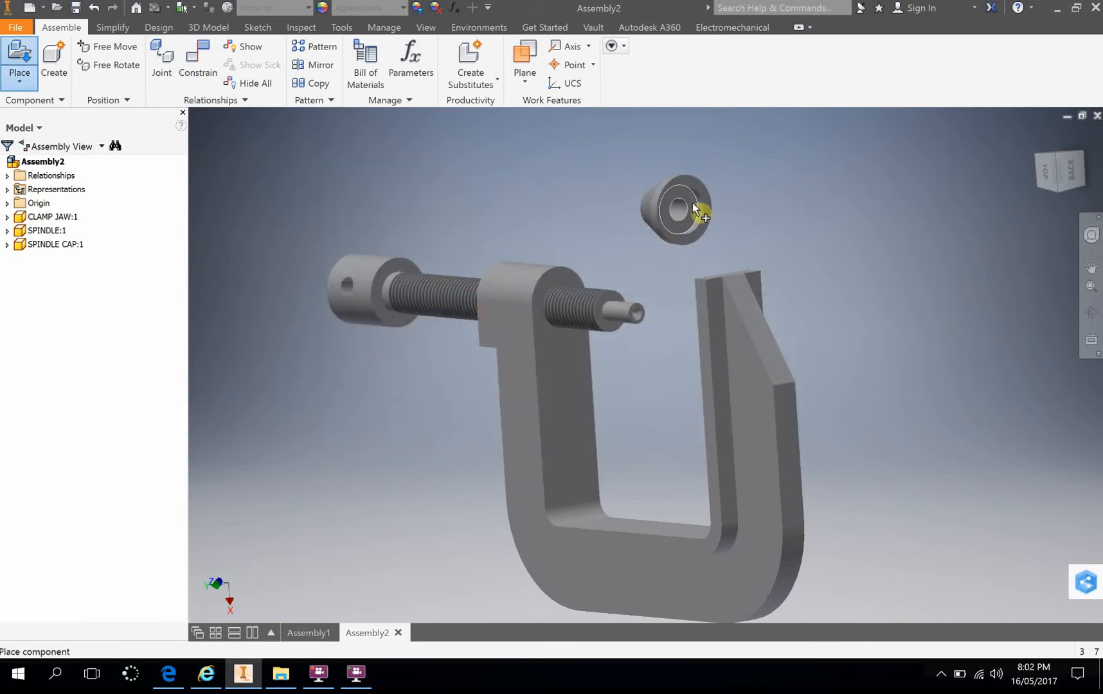
{"action": "key", "text": "Escape"}
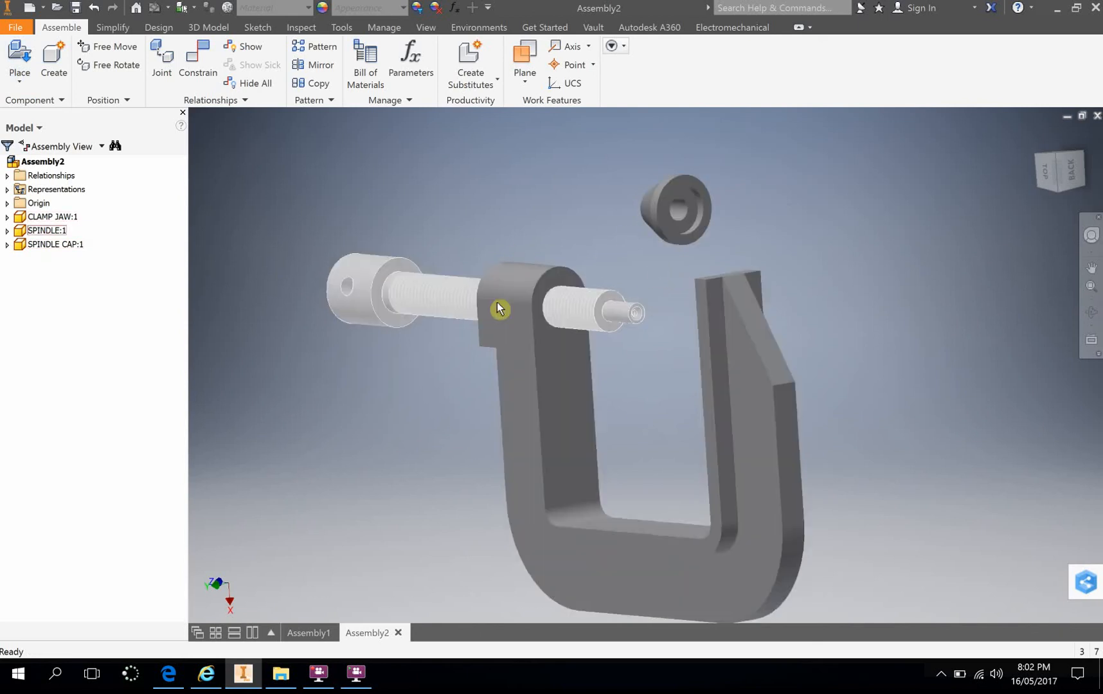
Step: Mate the spindle cap's centre axis to the axis of the spindle's thin tip with a 0 mm offset
{"action": "mouse_move", "coordinate": [429, 203]}
{"action": "middle_mouse_down", "text": "shift"}
{"action": "mouse_move", "coordinate": [480, 207]}
{"action": "mouse_move", "coordinate": [426, 199]}
{"action": "mouse_move", "coordinate": [438, 199]}
{"action": "middle_mouse_up", "text": "shift"}
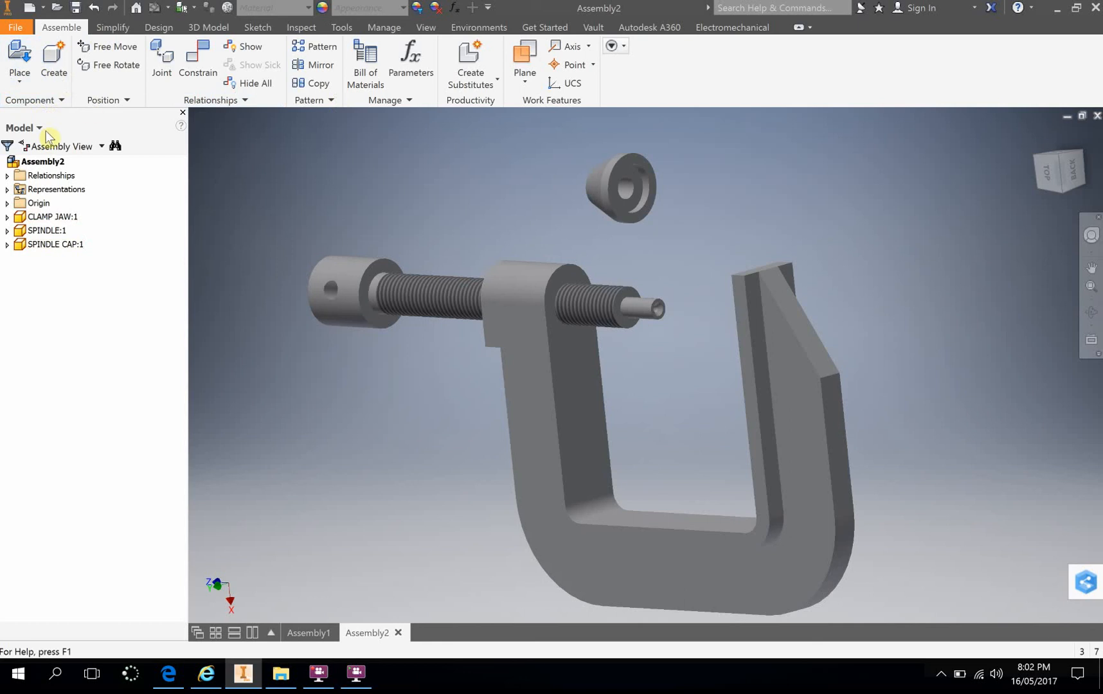
{"action": "left_click", "coordinate": [213, 68]}
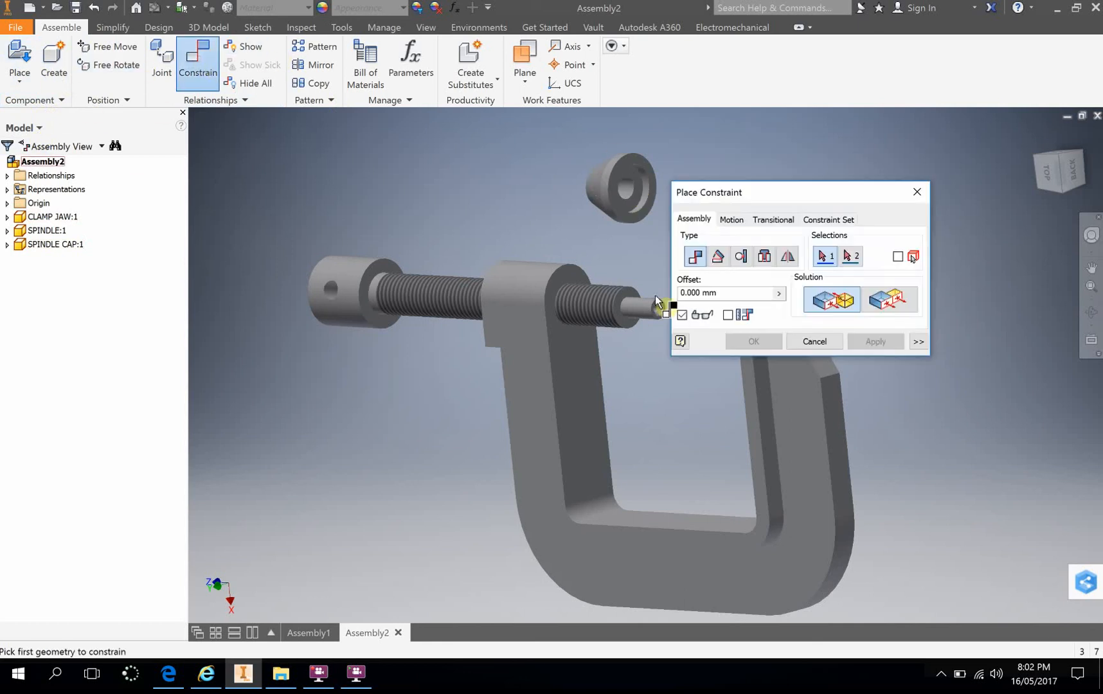
{"action": "left_click", "coordinate": [622, 192]}
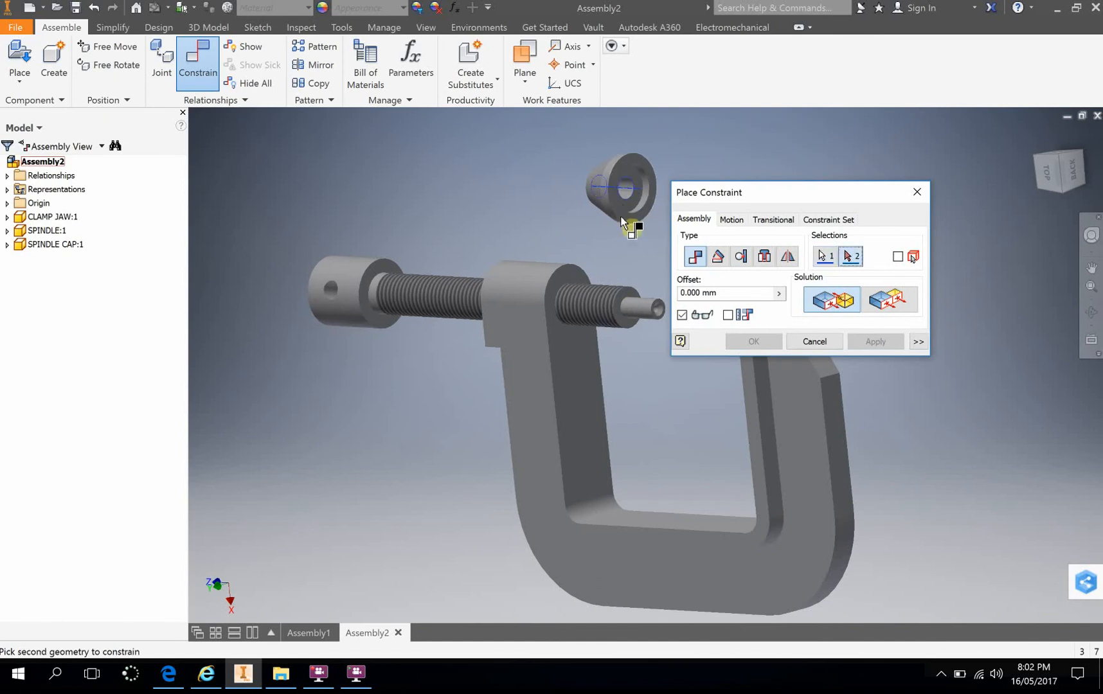
{"action": "left_click", "coordinate": [639, 313]}
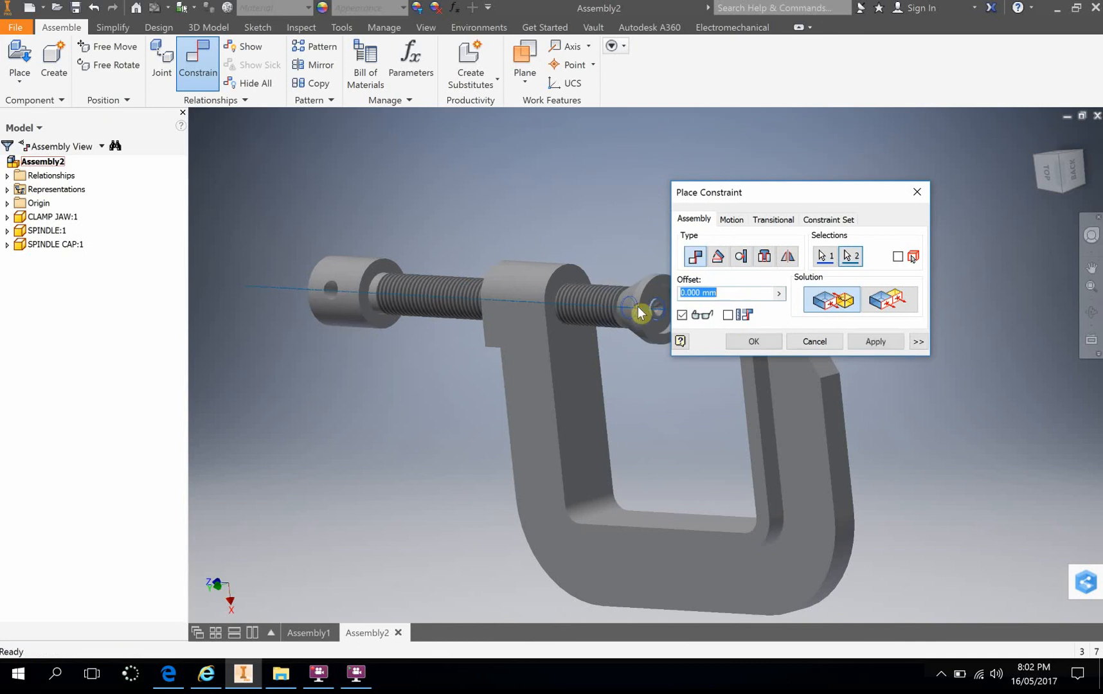
{"action": "left_click", "coordinate": [752, 341]}
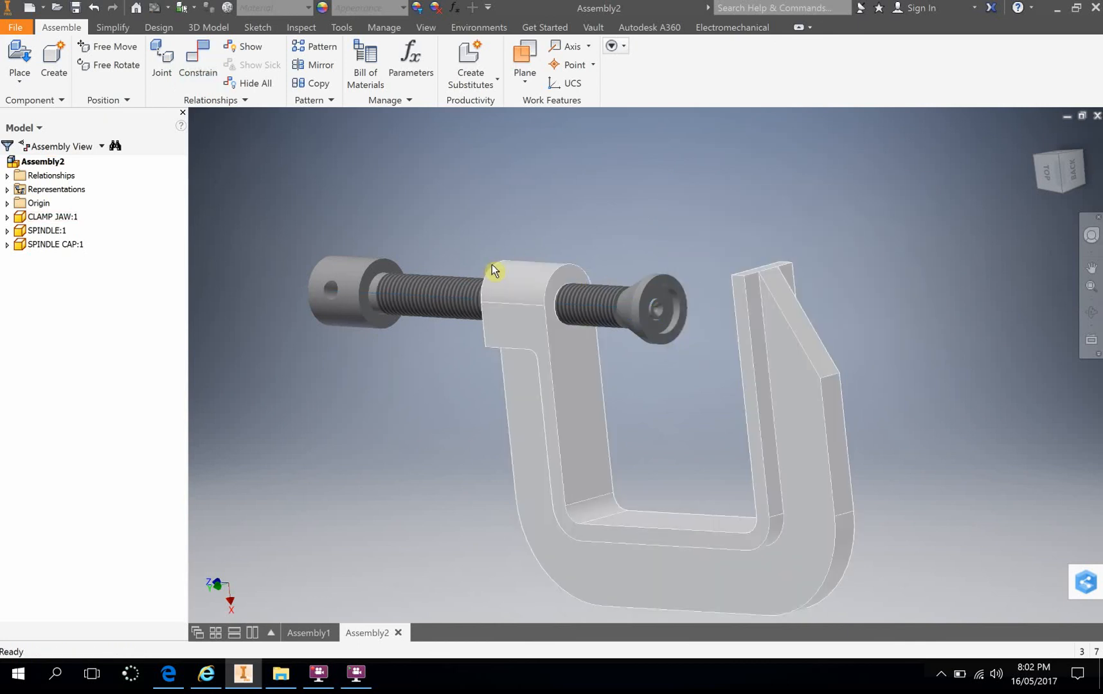
Step: Slide the spindle back along its axis, away from the spindle cap, to expose the thin tip
{"action": "middle_click_drag", "start_coordinate": [606, 232], "coordinate": [668, 295], "text": "shift"}
{"action": "scroll", "coordinate": [668, 294], "scroll_direction": "up", "scroll_amount": 5}
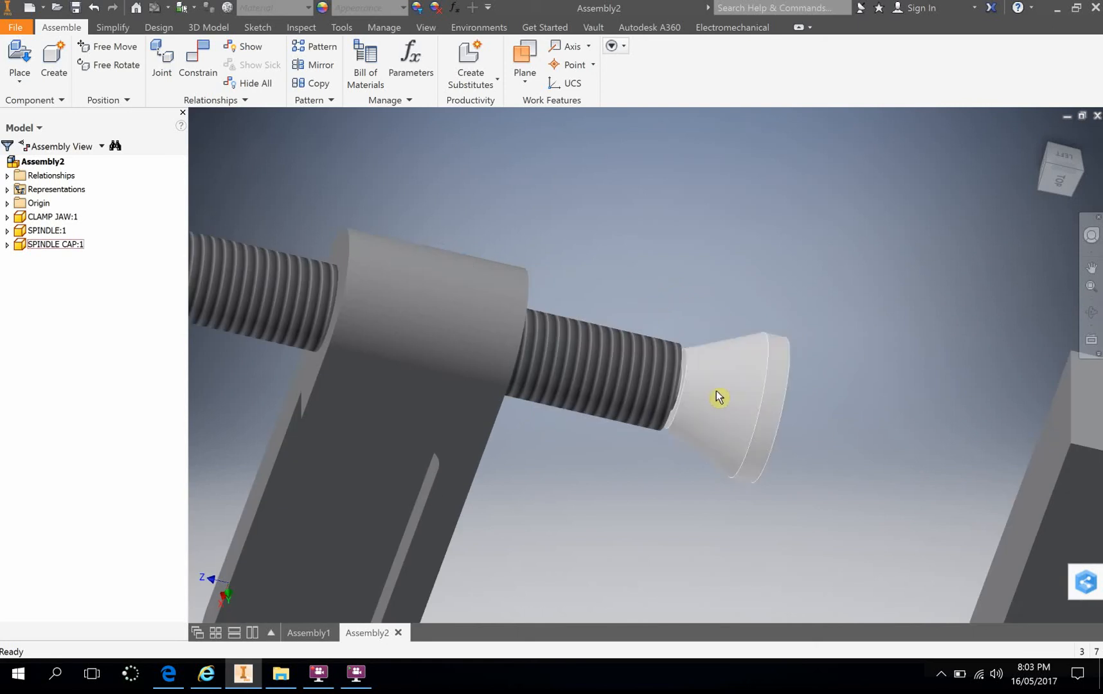
{"action": "scroll", "coordinate": [310, 288], "scroll_direction": "down", "scroll_amount": 5}
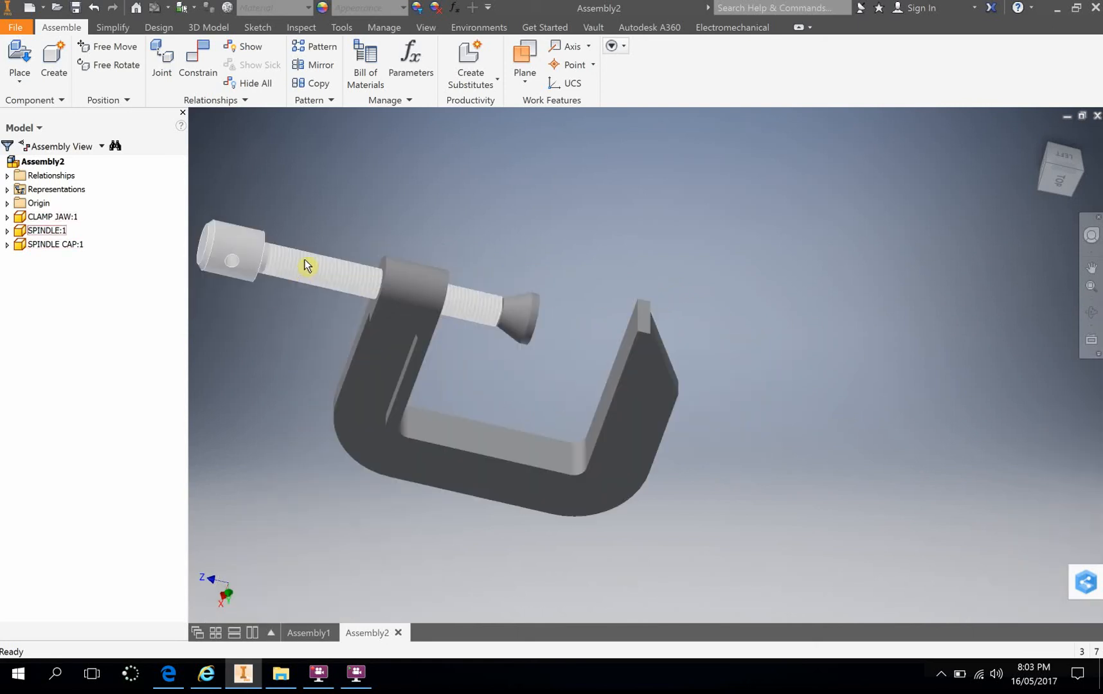
{"action": "left_click_drag", "start_coordinate": [306, 264], "coordinate": [258, 273]}
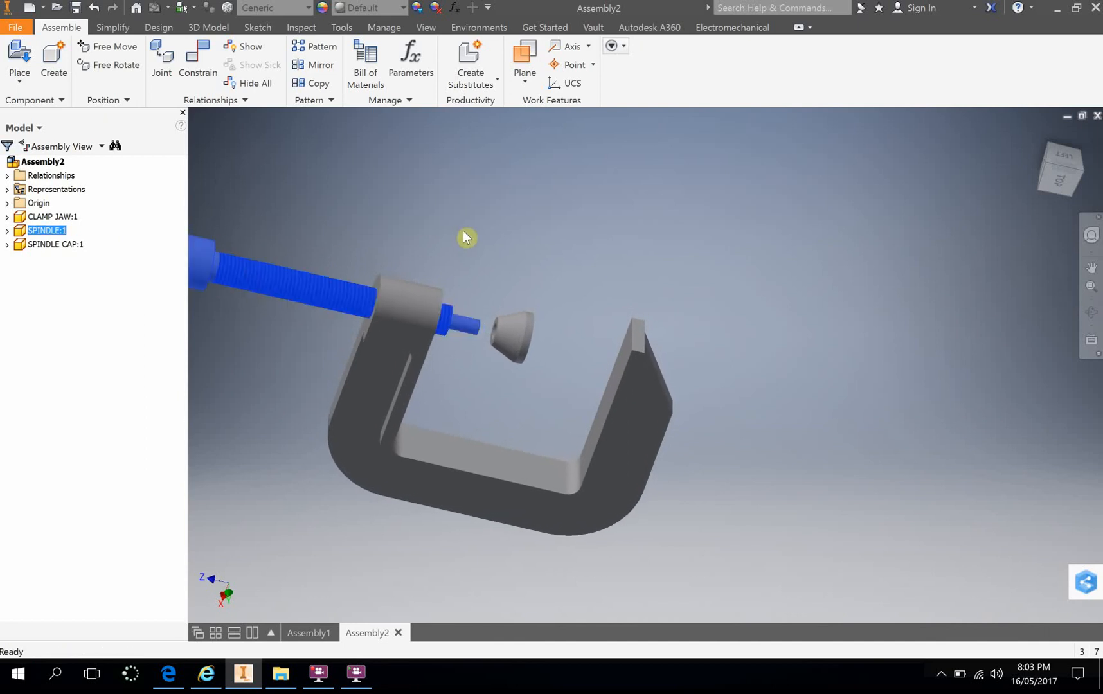
{"action": "left_click", "coordinate": [485, 276]}
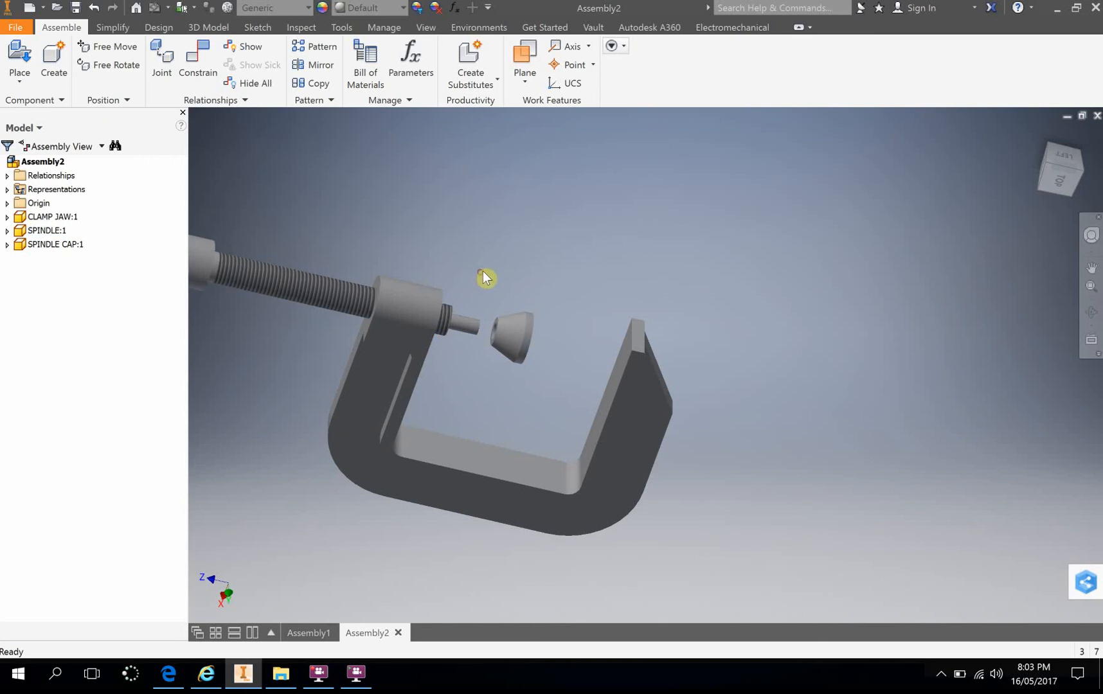
Step: Mate the flat shoulder face at the spindle's threaded end to the spindle cap's small end face with a 0 mm offset
{"action": "middle_click_drag", "start_coordinate": [502, 250], "coordinate": [409, 273], "text": "shift"}
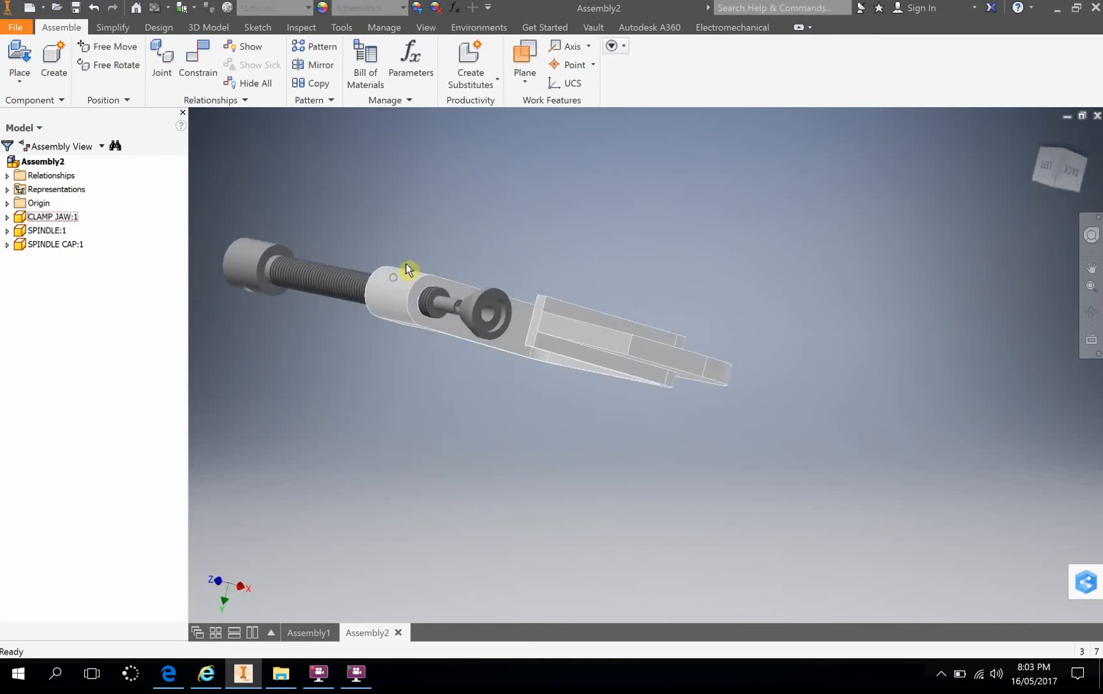
{"action": "left_click", "coordinate": [195, 59]}
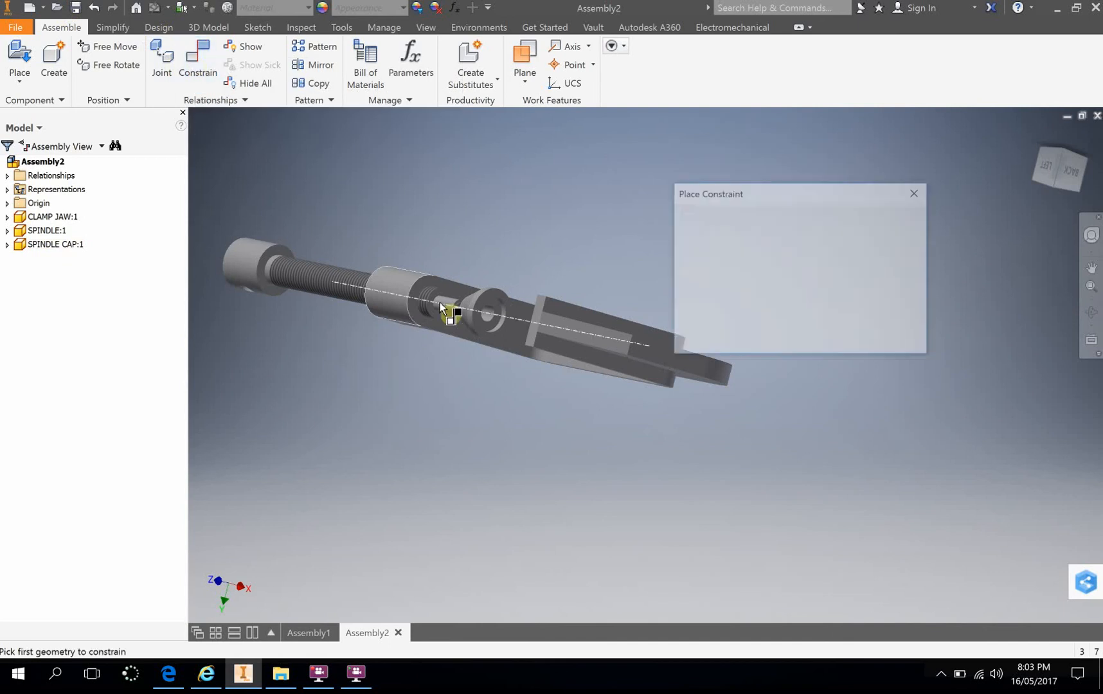
{"action": "scroll", "coordinate": [436, 308], "scroll_direction": "down", "scroll_amount": 4}
{"action": "scroll", "coordinate": [436, 309], "scroll_direction": "up", "scroll_amount": 5}
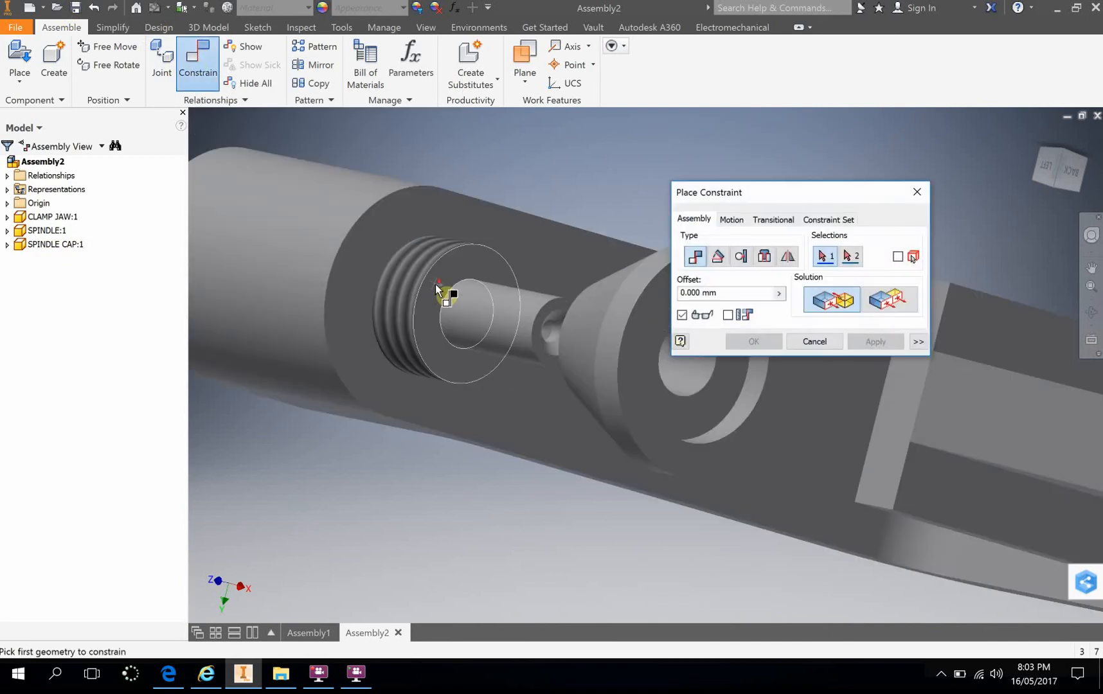
{"action": "scroll", "coordinate": [435, 284], "scroll_direction": "up", "scroll_amount": 3}
{"action": "left_click", "coordinate": [455, 290]}
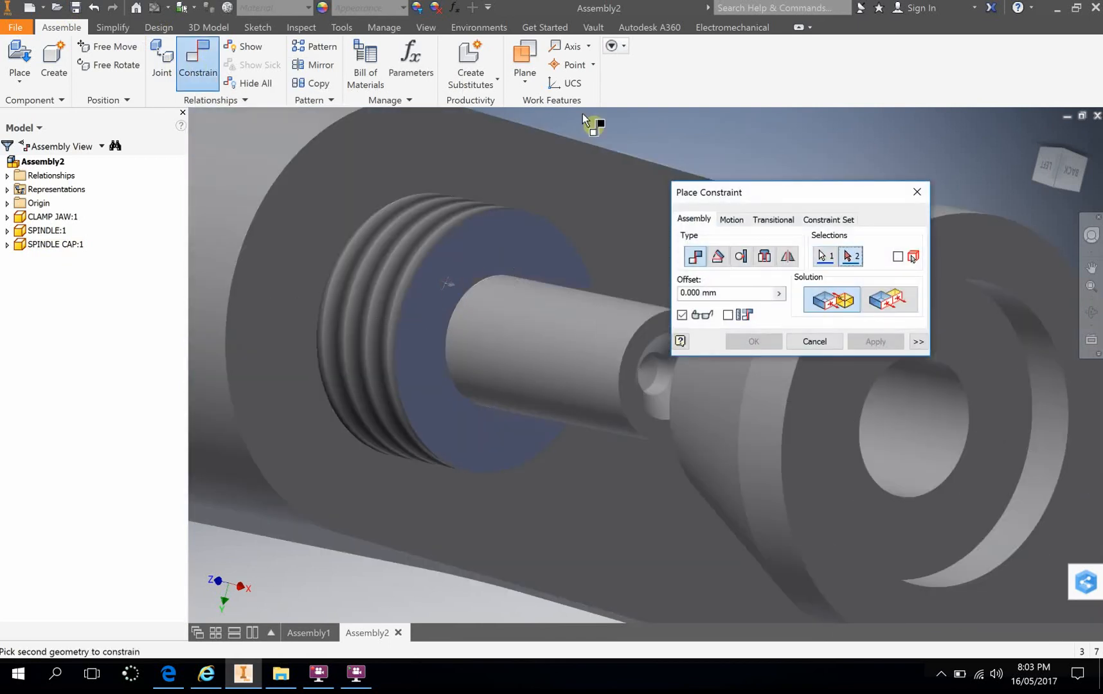
{"action": "scroll", "coordinate": [602, 194], "scroll_direction": "down", "scroll_amount": 4}
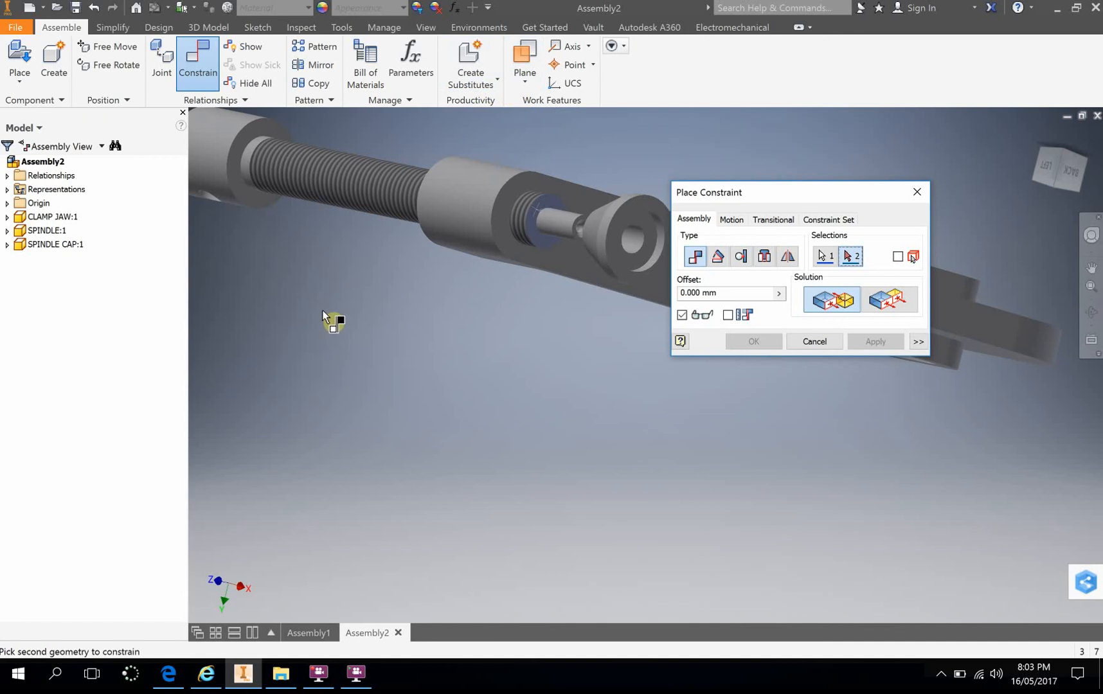
{"action": "middle_click_drag", "start_coordinate": [323, 313], "coordinate": [478, 347], "text": "shift"}
{"action": "scroll", "coordinate": [529, 175], "scroll_direction": "up", "scroll_amount": 5}
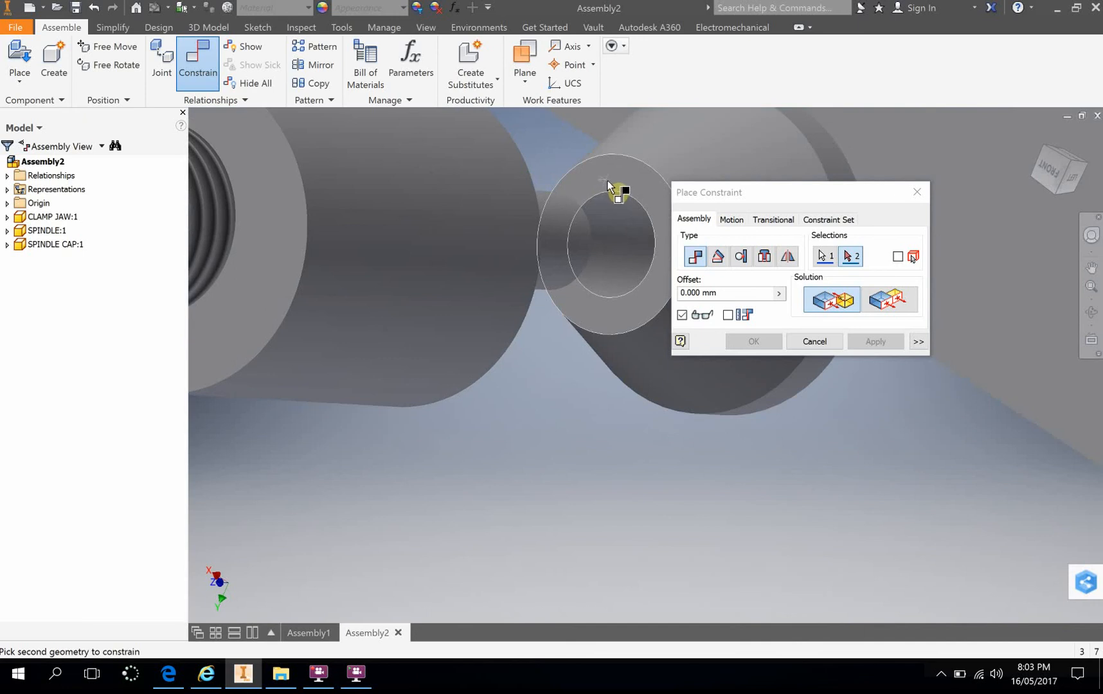
{"action": "left_click", "coordinate": [607, 181]}
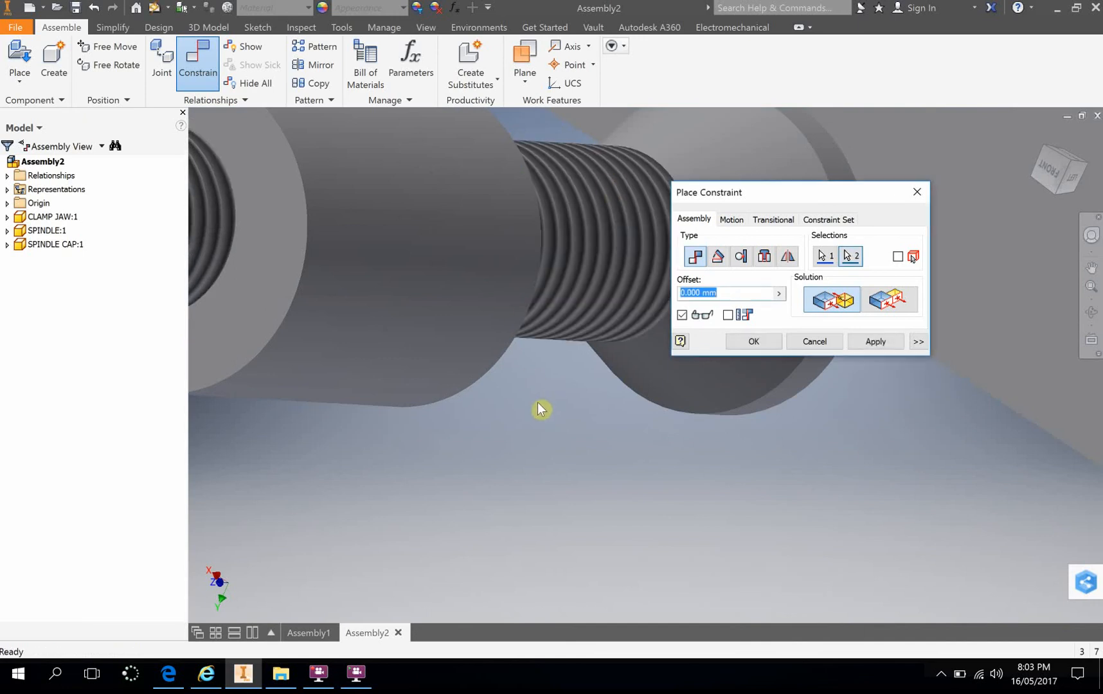
{"action": "scroll", "coordinate": [540, 409], "scroll_direction": "down", "scroll_amount": 5}
{"action": "middle_click_drag", "start_coordinate": [556, 430], "coordinate": [640, 387], "text": "shift"}
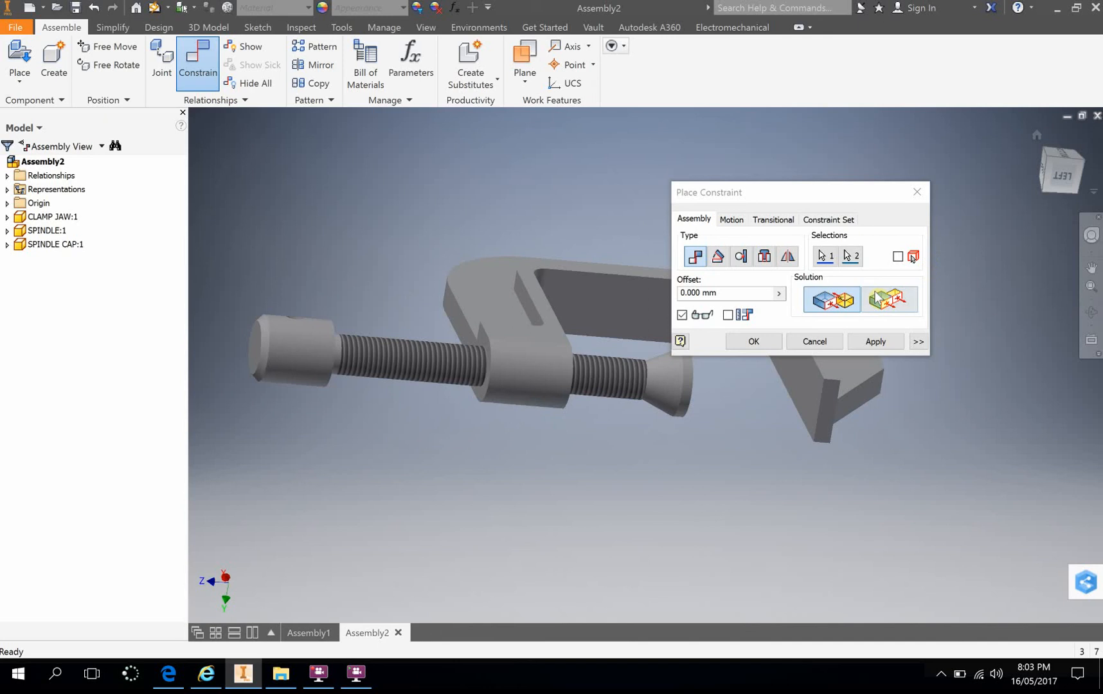
{"action": "left_click", "coordinate": [754, 343]}
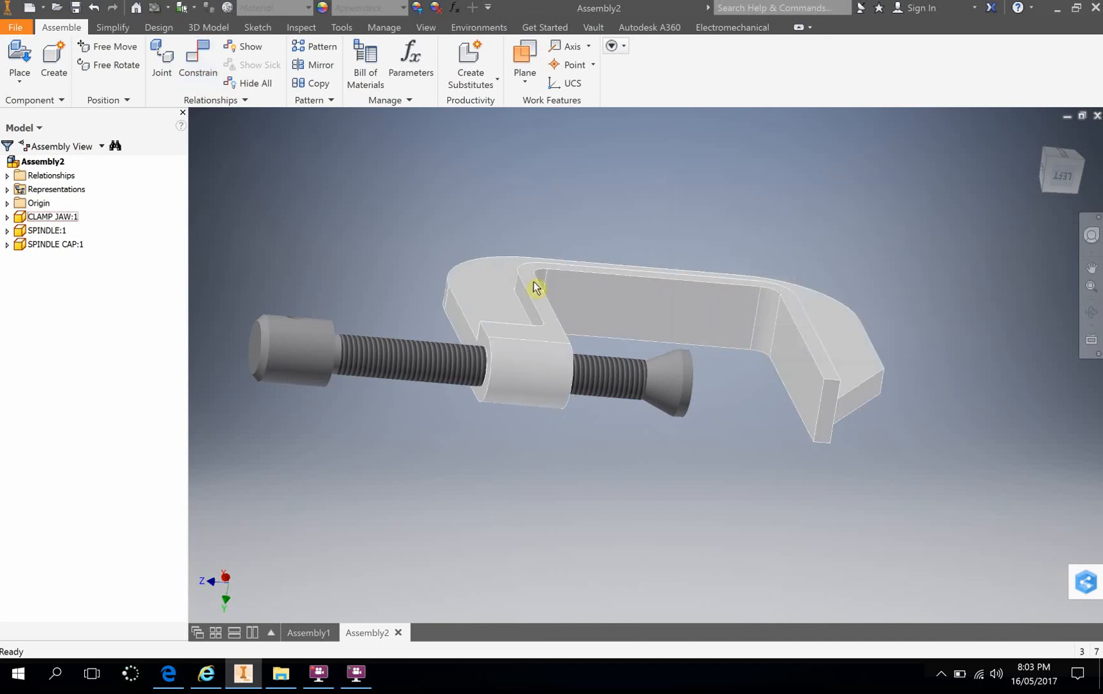
Step: Examine the mate constraints belonging to the spindle and the geometry that its first mate joins
{"action": "middle_click_drag", "start_coordinate": [598, 211], "coordinate": [500, 214], "text": "shift"}
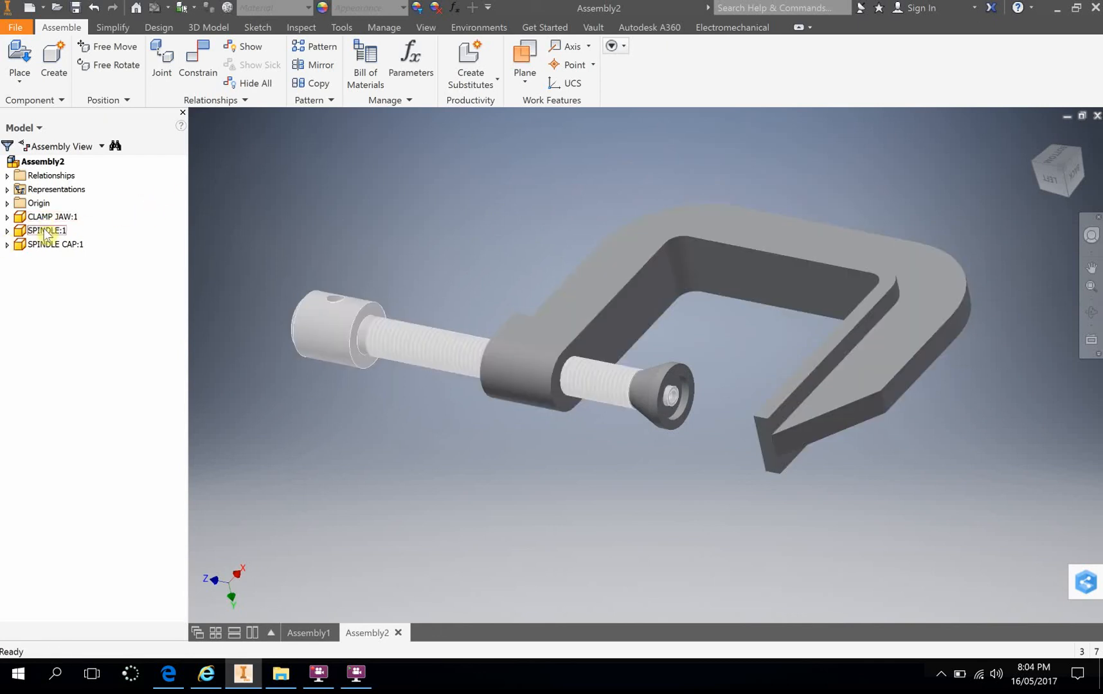
{"action": "left_click", "coordinate": [7, 231]}
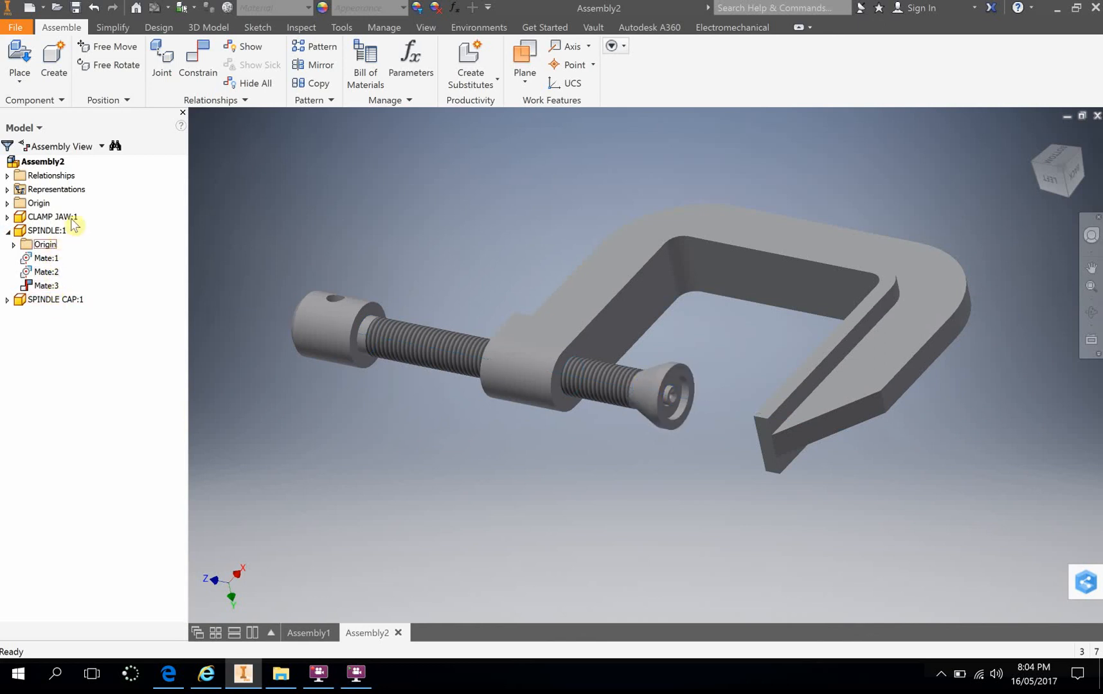
{"action": "left_click", "coordinate": [46, 230]}
{"action": "left_click", "coordinate": [396, 454]}
{"action": "middle_click_drag", "start_coordinate": [507, 508], "coordinate": [535, 489], "text": "shift"}
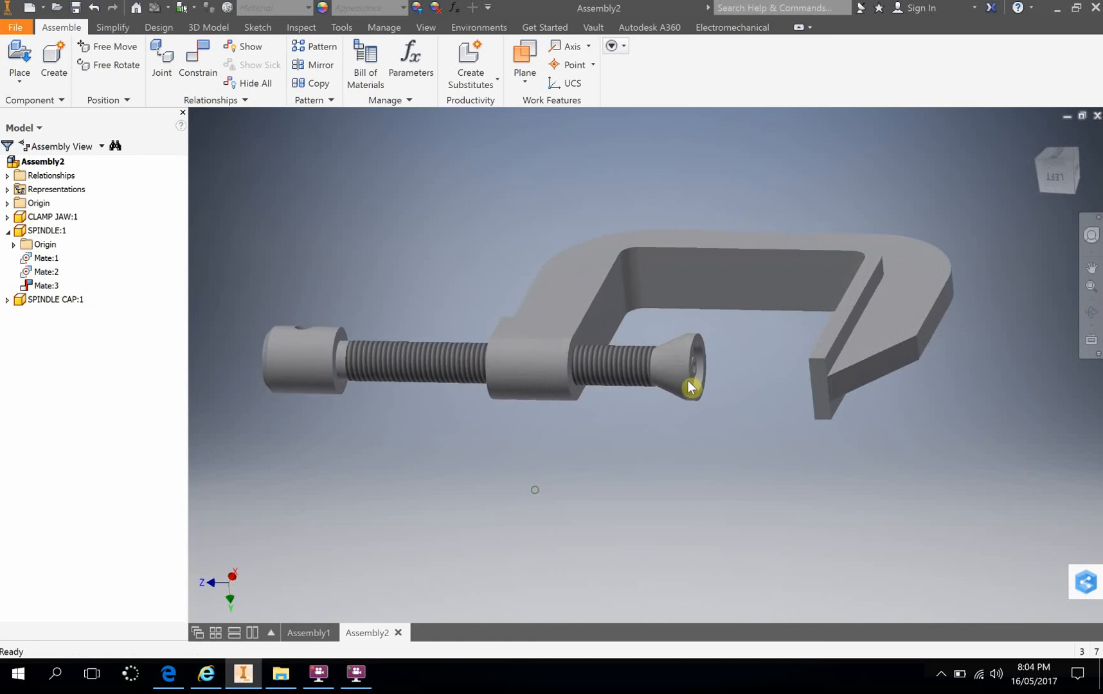
{"action": "right_click", "coordinate": [45, 258]}
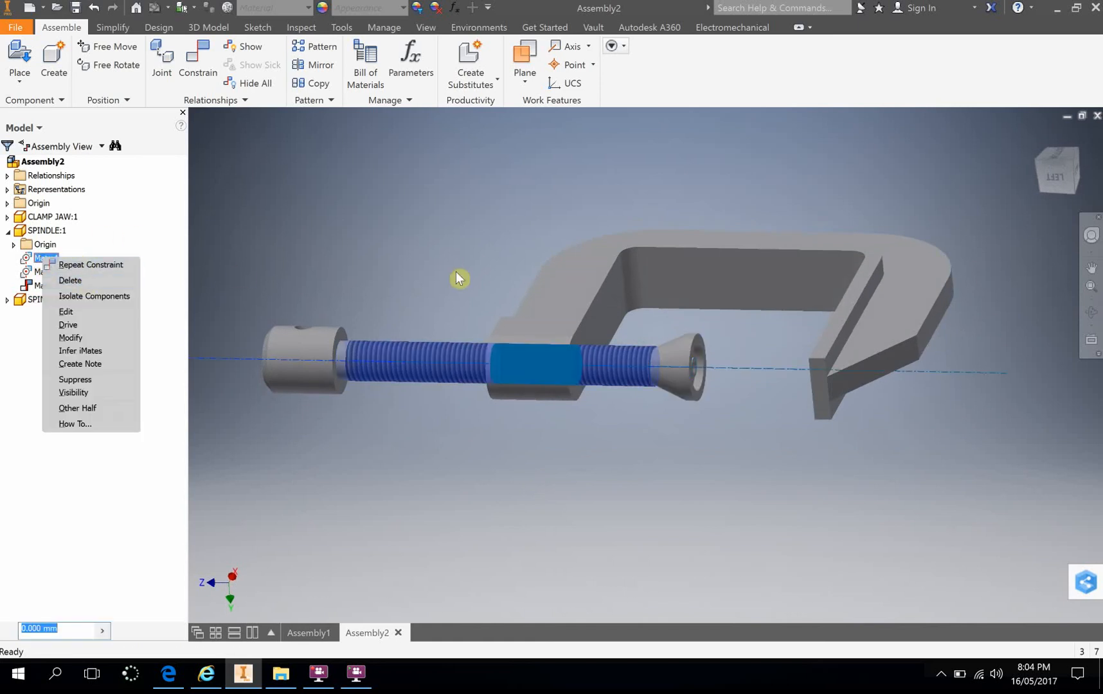
{"action": "left_click", "coordinate": [449, 303]}
{"action": "left_click", "coordinate": [395, 446]}
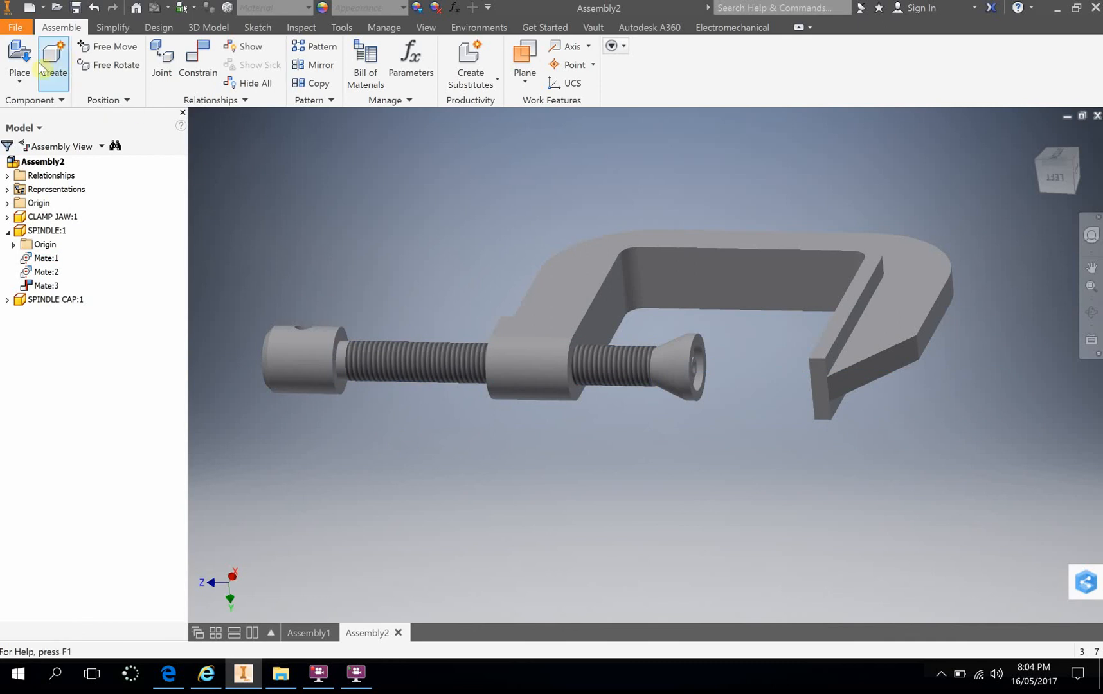
Step: Place one instance of the HANDLE part in the assembly, above the spindle's threaded section
{"action": "left_click", "coordinate": [19, 60]}
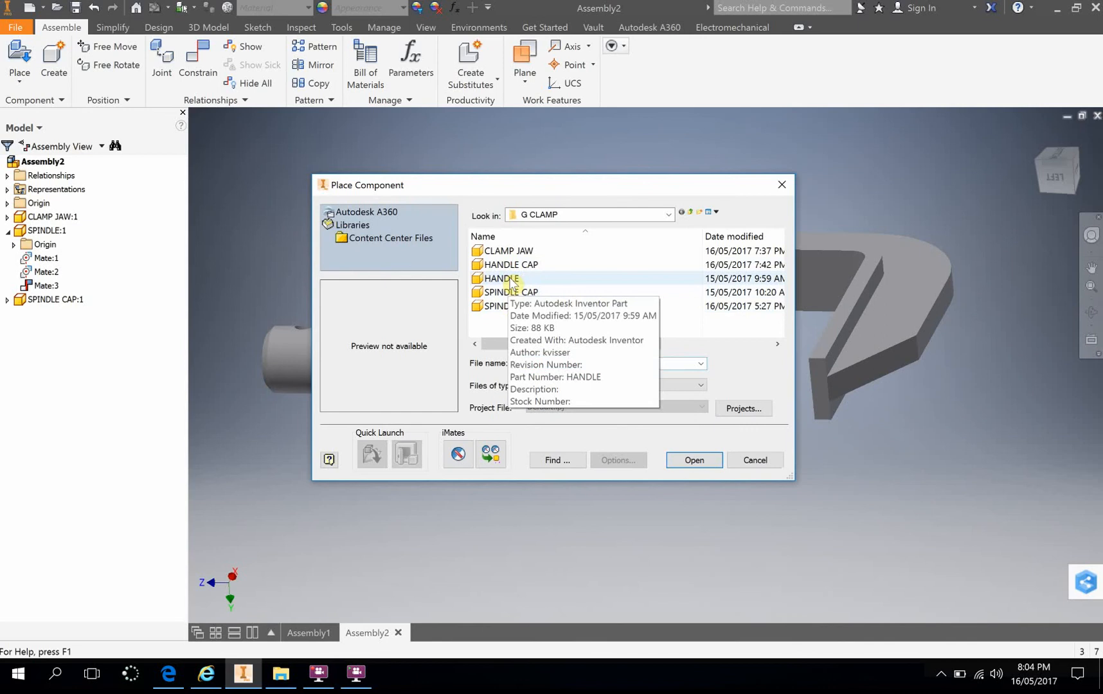
{"action": "left_click", "coordinate": [508, 279]}
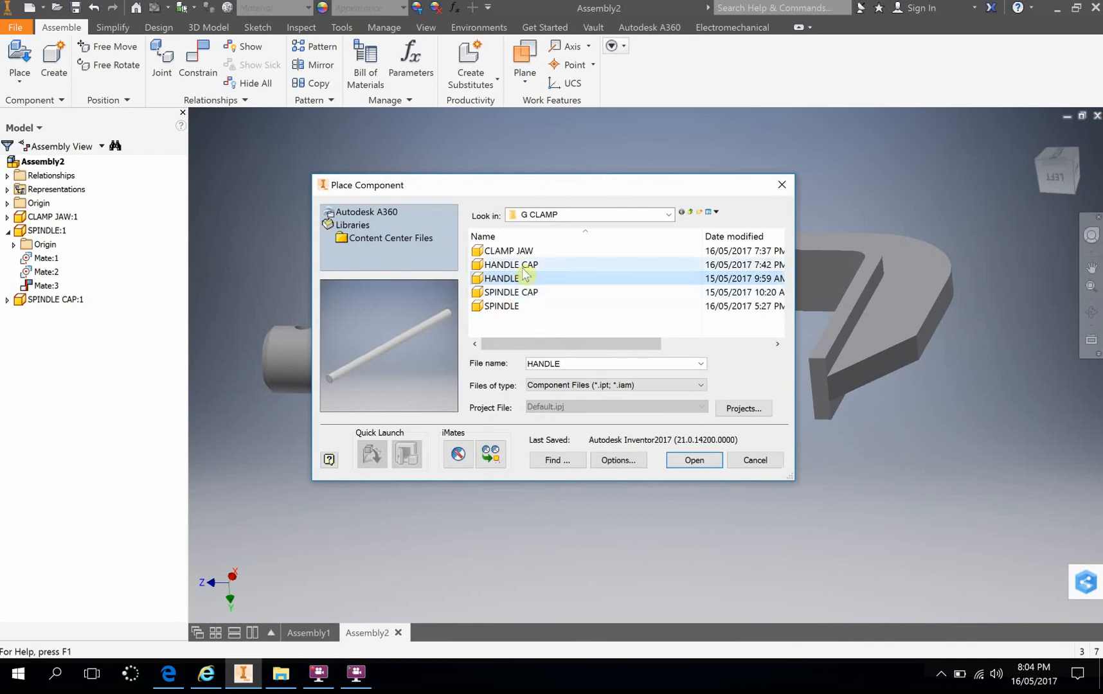
{"action": "double_click", "coordinate": [499, 283]}
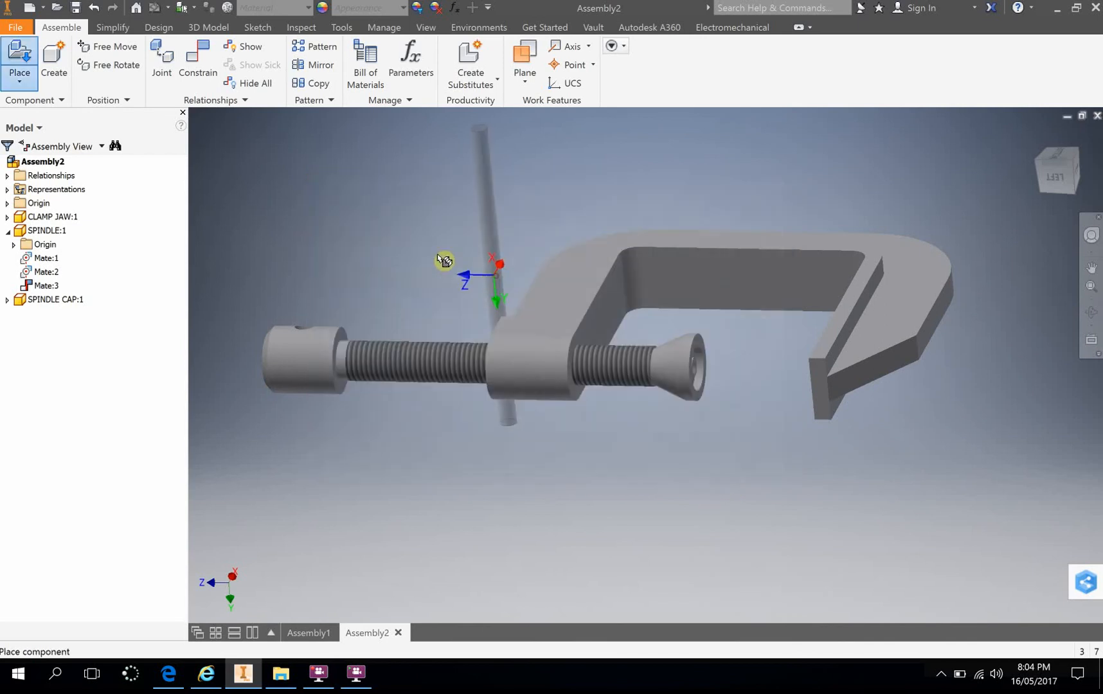
{"action": "left_click", "coordinate": [392, 241]}
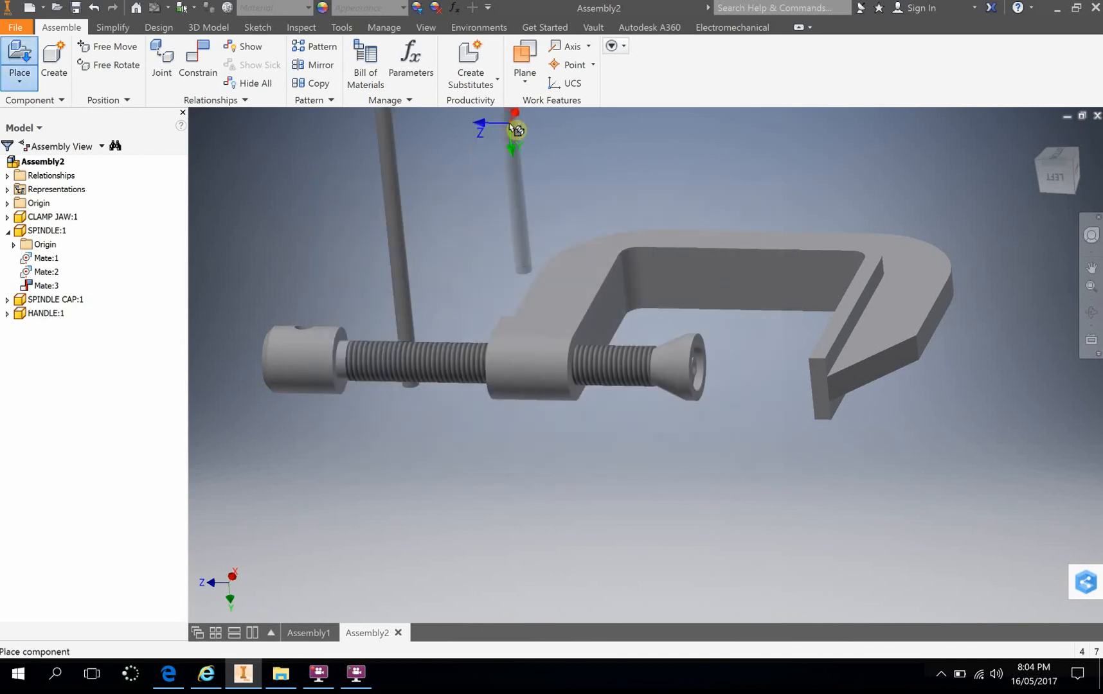
Step: Place two instances of the HANDLE CAP part, one near each end of the handle
{"action": "left_click", "coordinate": [21, 56]}
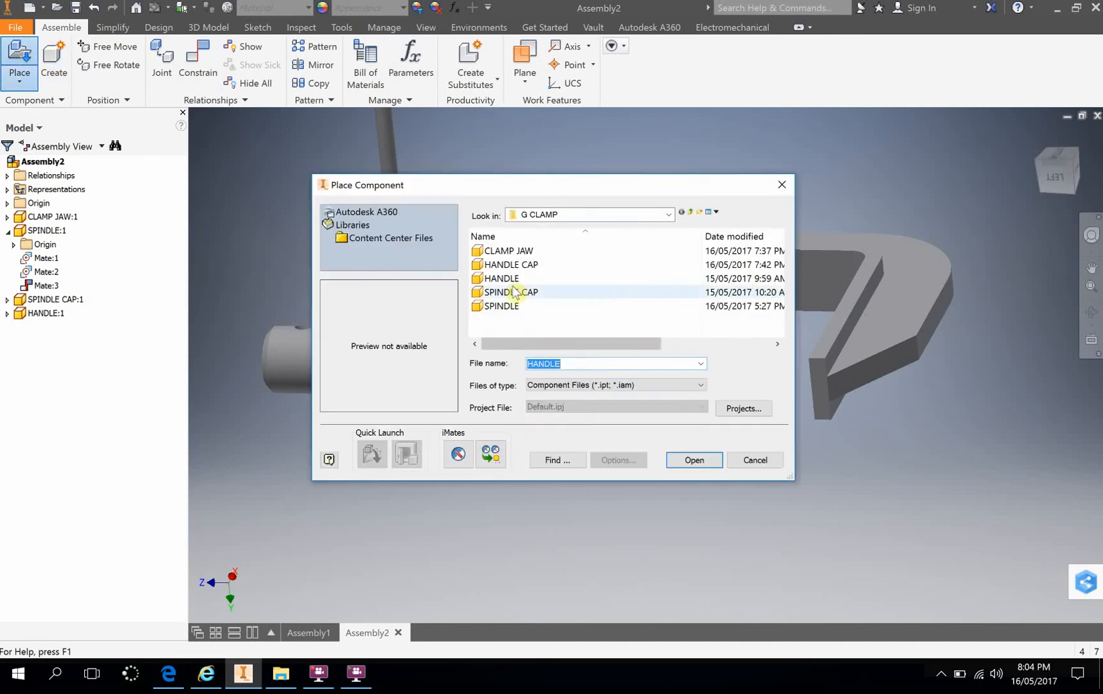
{"action": "left_click", "coordinate": [496, 267]}
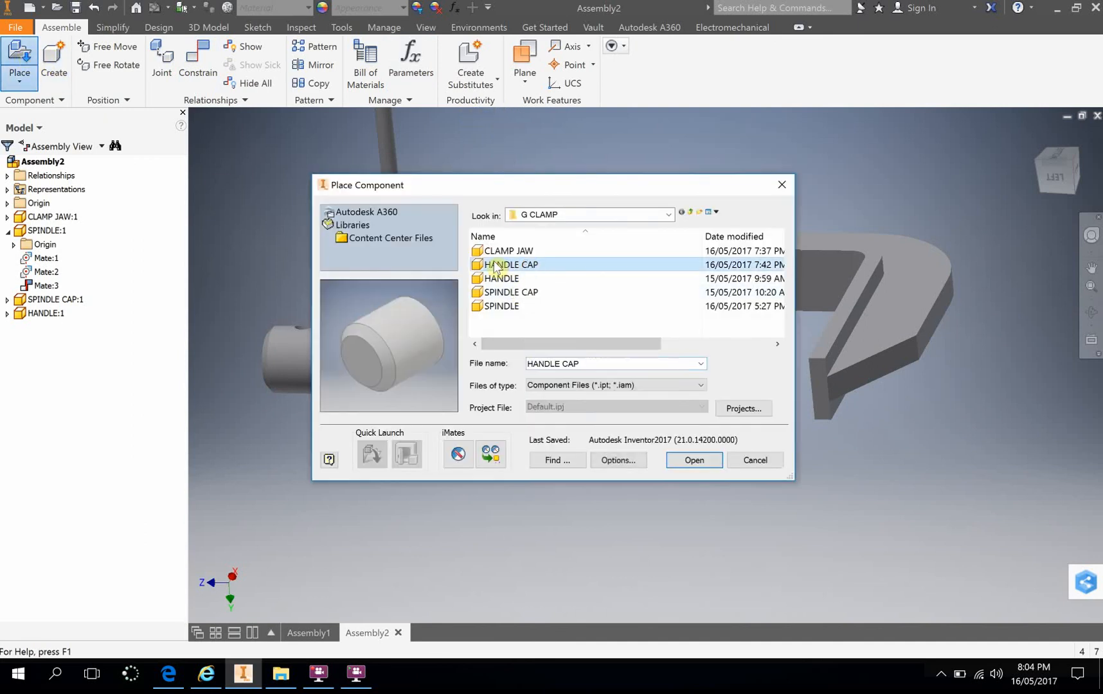
{"action": "double_click", "coordinate": [482, 264]}
{"action": "scroll", "coordinate": [456, 254], "scroll_direction": "down", "scroll_amount": 5}
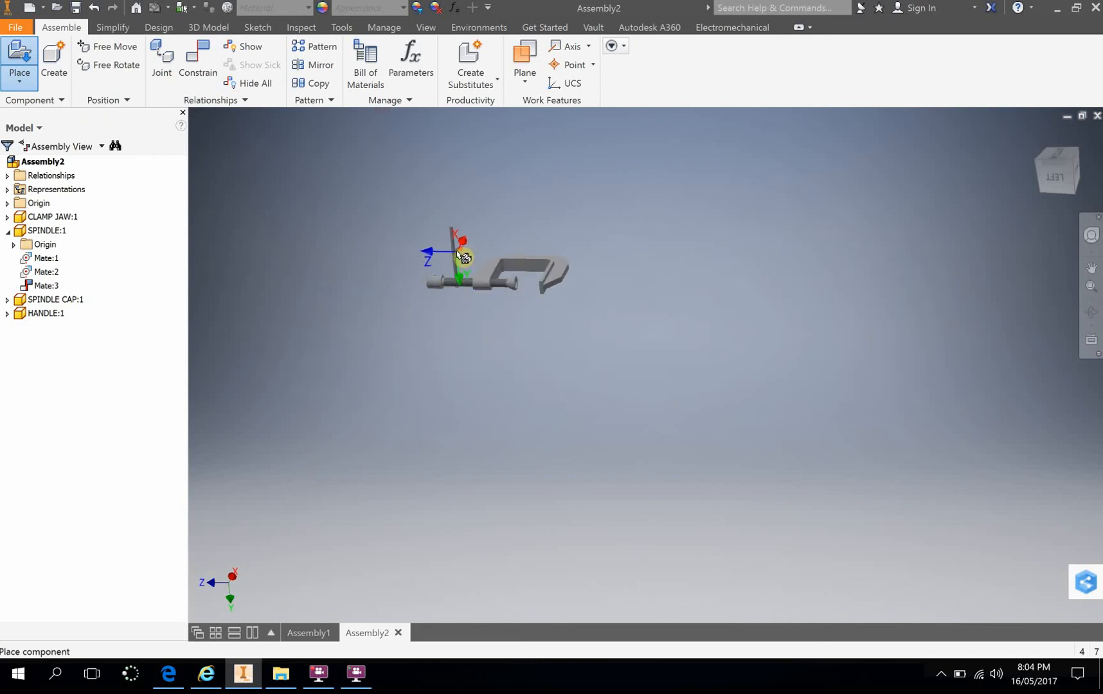
{"action": "scroll", "coordinate": [459, 217], "scroll_direction": "up", "scroll_amount": 8}
{"action": "left_click", "coordinate": [467, 166]}
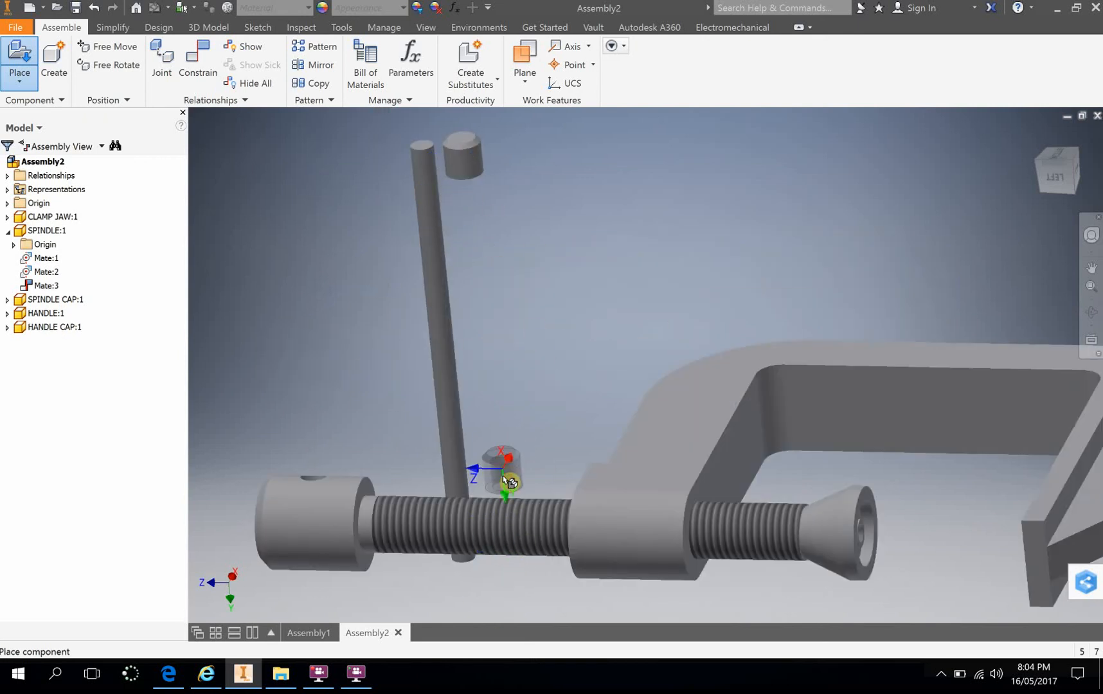
{"action": "left_click", "coordinate": [513, 506]}
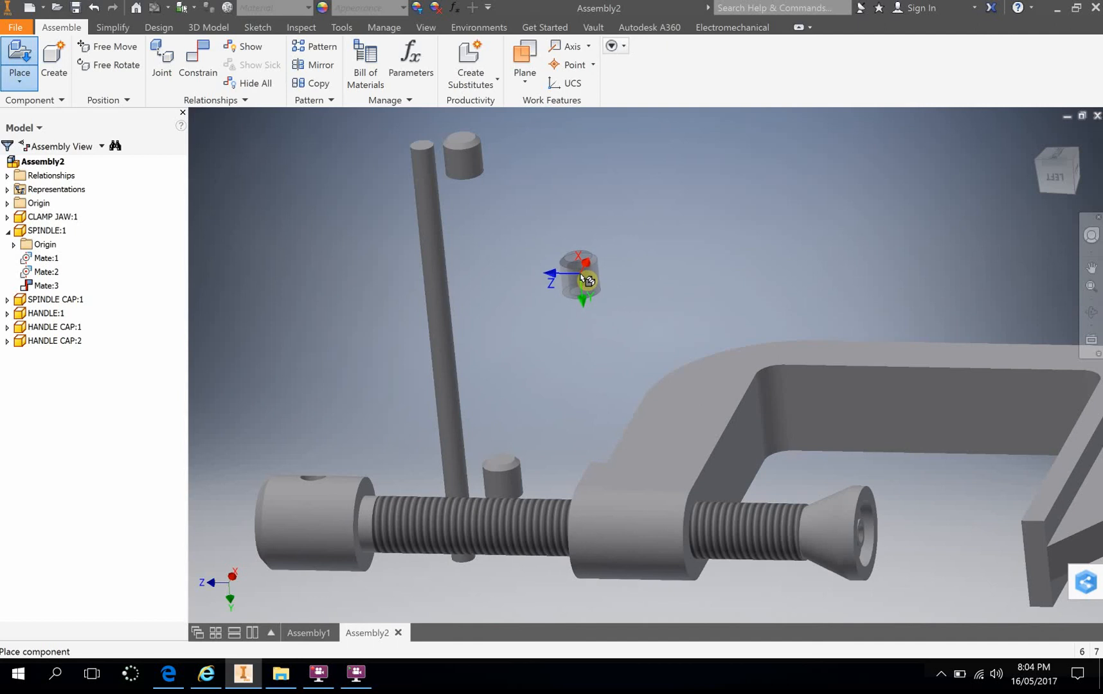
{"action": "right_click", "coordinate": [576, 278]}
{"action": "left_click", "coordinate": [627, 275]}
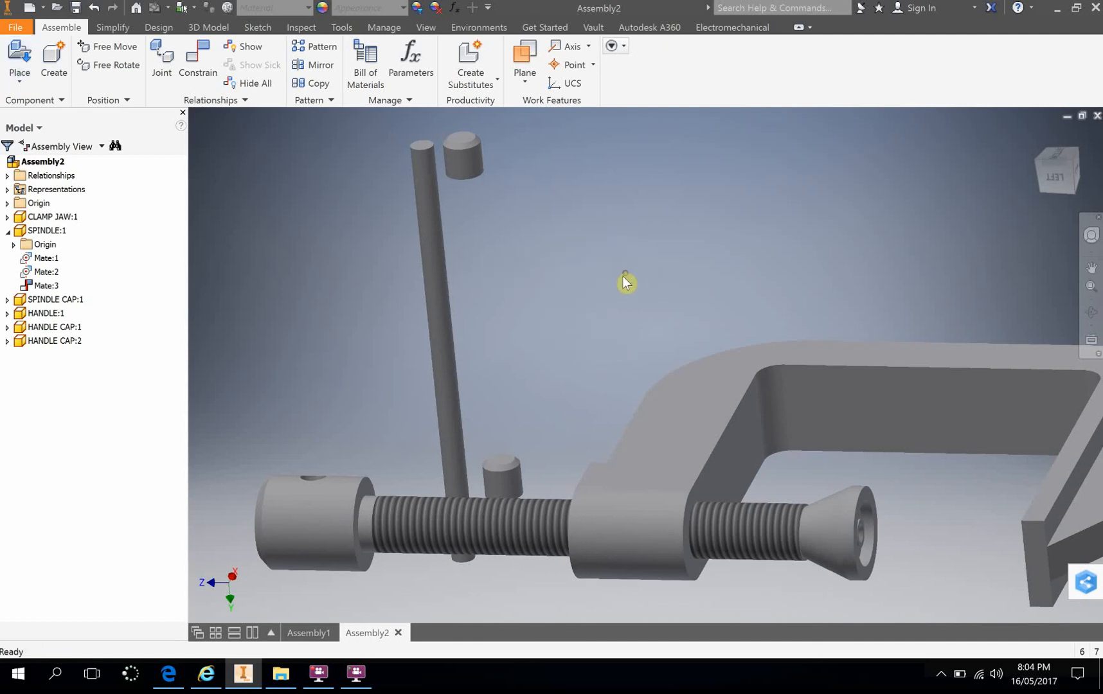
Step: Mate the first handle cap's centre axis to the handle's axis with a 0 mm offset
{"action": "middle_click_drag", "start_coordinate": [659, 260], "coordinate": [576, 315], "text": "shift"}
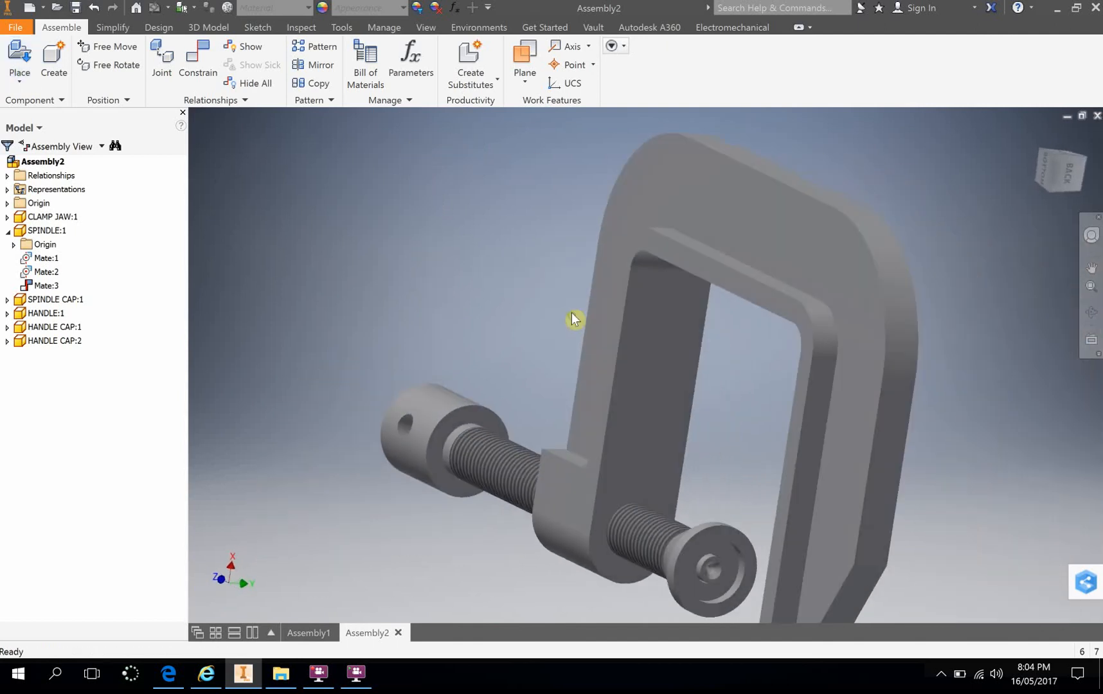
{"action": "scroll", "coordinate": [577, 313], "scroll_direction": "up", "scroll_amount": 5}
{"action": "scroll", "coordinate": [571, 194], "scroll_direction": "down", "scroll_amount": 5}
{"action": "scroll", "coordinate": [536, 303], "scroll_direction": "down", "scroll_amount": 3}
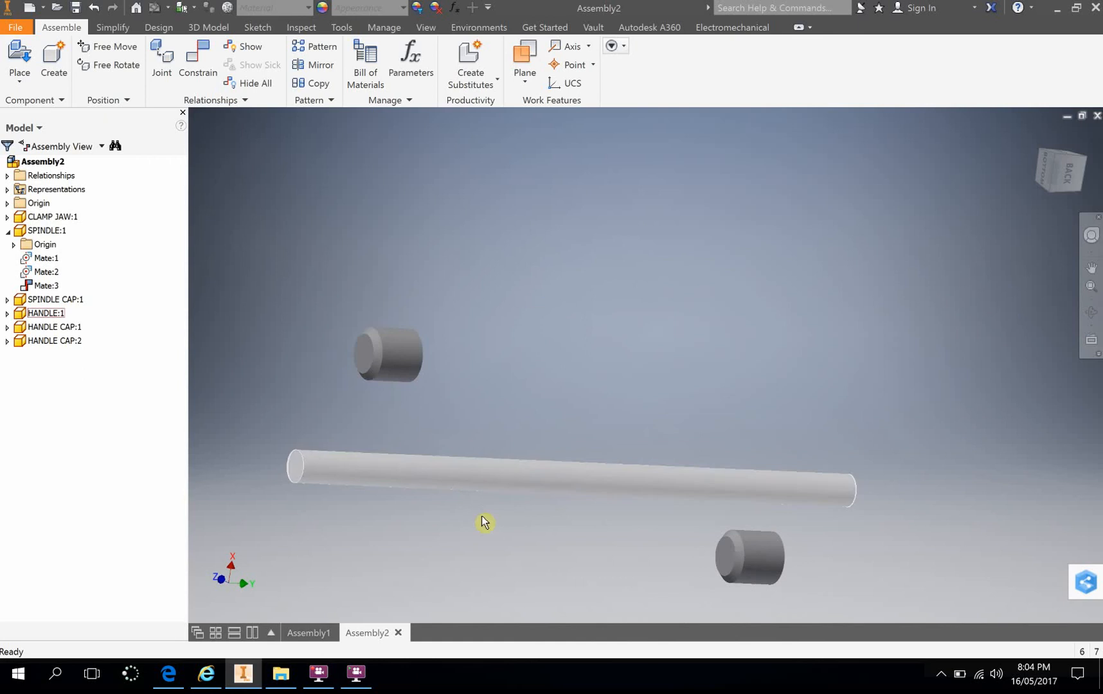
{"action": "mouse_move", "coordinate": [482, 546]}
{"action": "middle_mouse_down", "text": "shift"}
{"action": "mouse_move", "coordinate": [541, 536]}
{"action": "mouse_move", "coordinate": [492, 541]}
{"action": "middle_mouse_up", "text": "shift"}
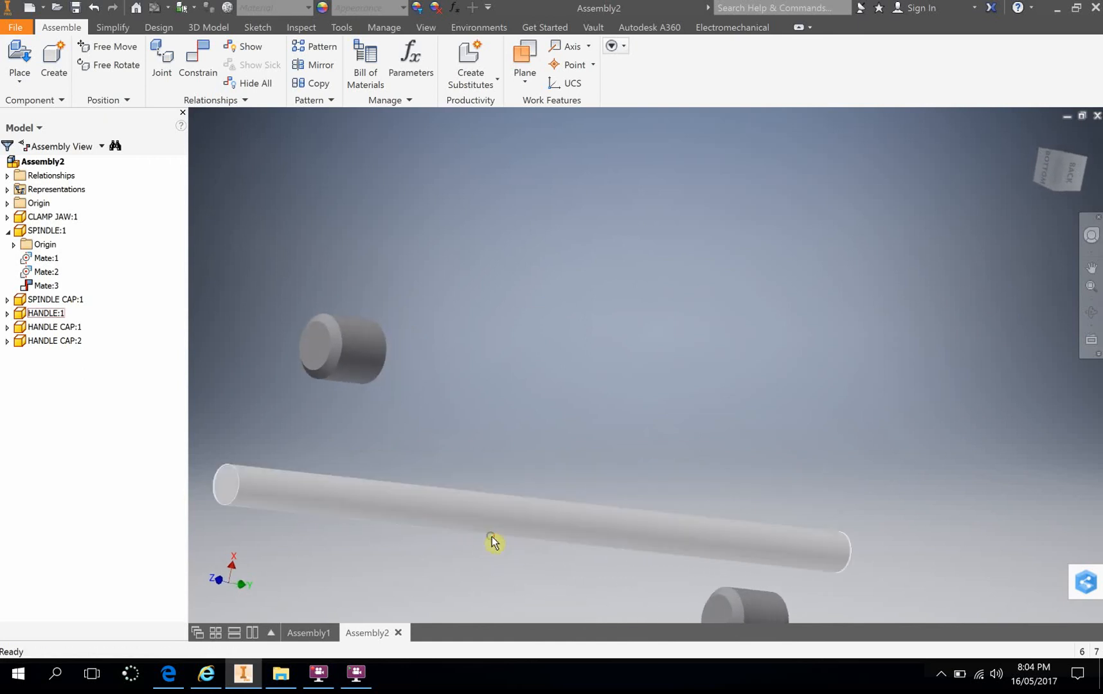
{"action": "scroll", "coordinate": [467, 545], "scroll_direction": "up", "scroll_amount": 3}
{"action": "scroll", "coordinate": [426, 549], "scroll_direction": "down", "scroll_amount": 3}
{"action": "middle_click_drag", "start_coordinate": [426, 549], "coordinate": [512, 524]}
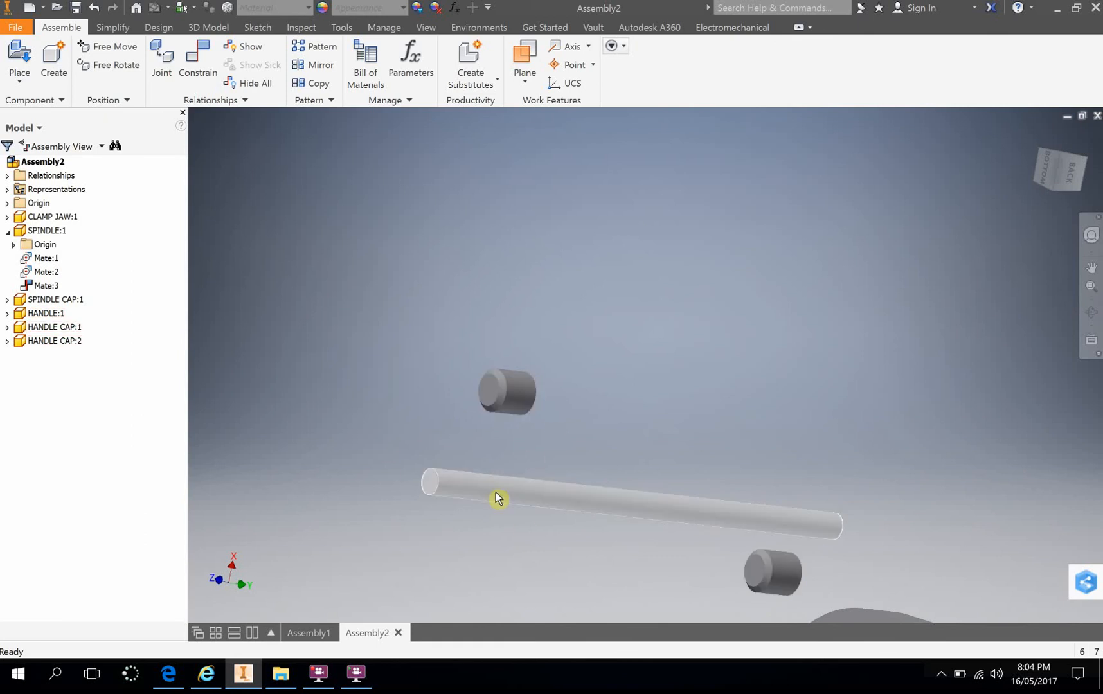
{"action": "left_click", "coordinate": [197, 62]}
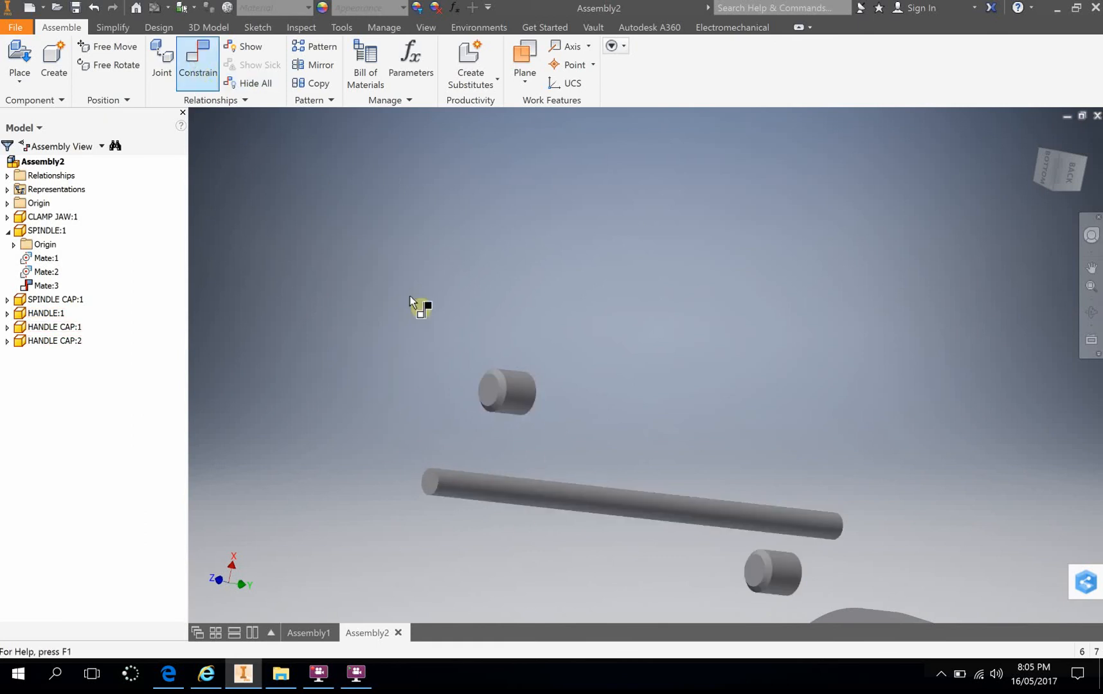
{"action": "left_click", "coordinate": [452, 493]}
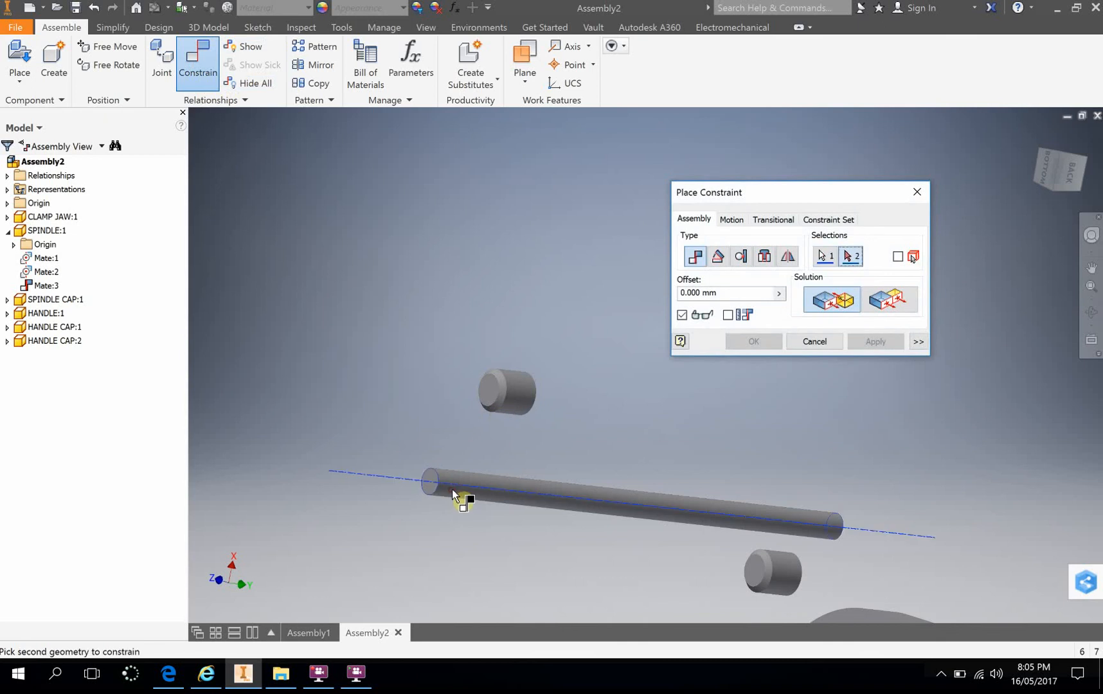
{"action": "scroll", "coordinate": [709, 492], "scroll_direction": "up", "scroll_amount": 10}
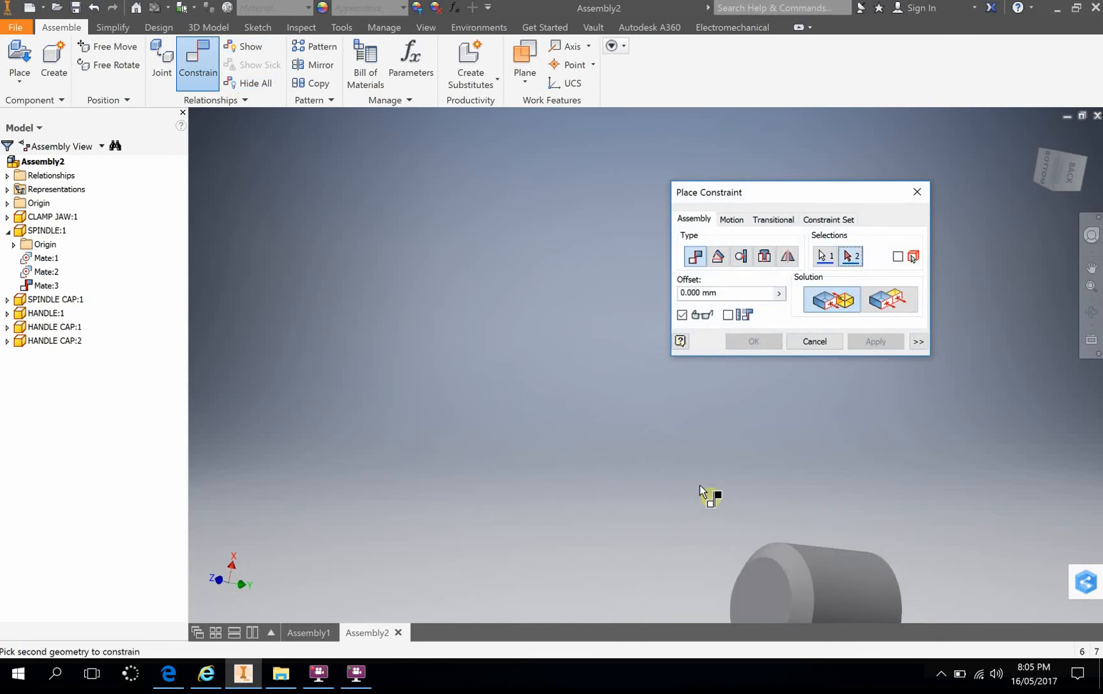
{"action": "scroll", "coordinate": [476, 365], "scroll_direction": "up", "scroll_amount": 5}
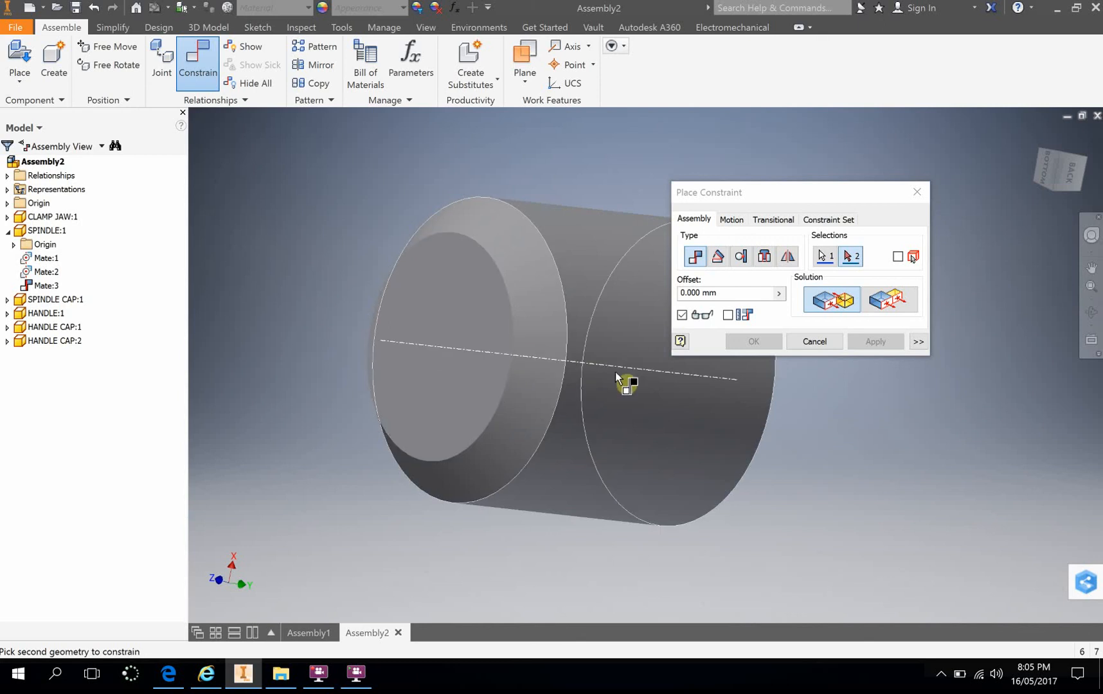
{"action": "left_click", "coordinate": [613, 366]}
{"action": "scroll", "coordinate": [608, 374], "scroll_direction": "down", "scroll_amount": 5}
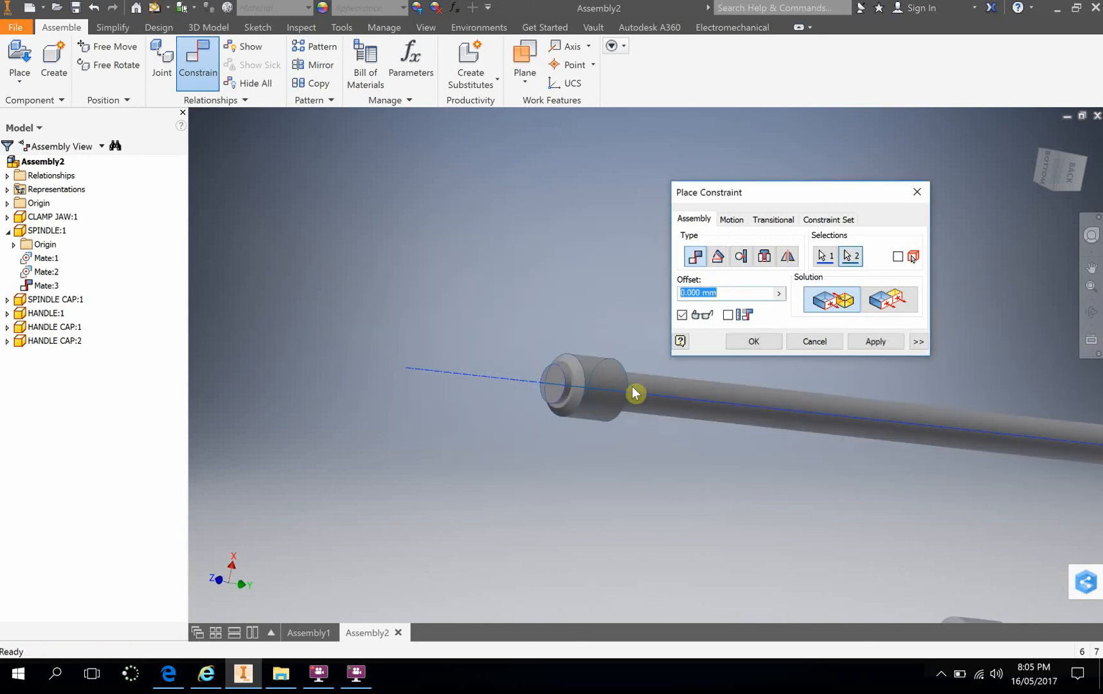
{"action": "scroll", "coordinate": [655, 468], "scroll_direction": "down", "scroll_amount": 6}
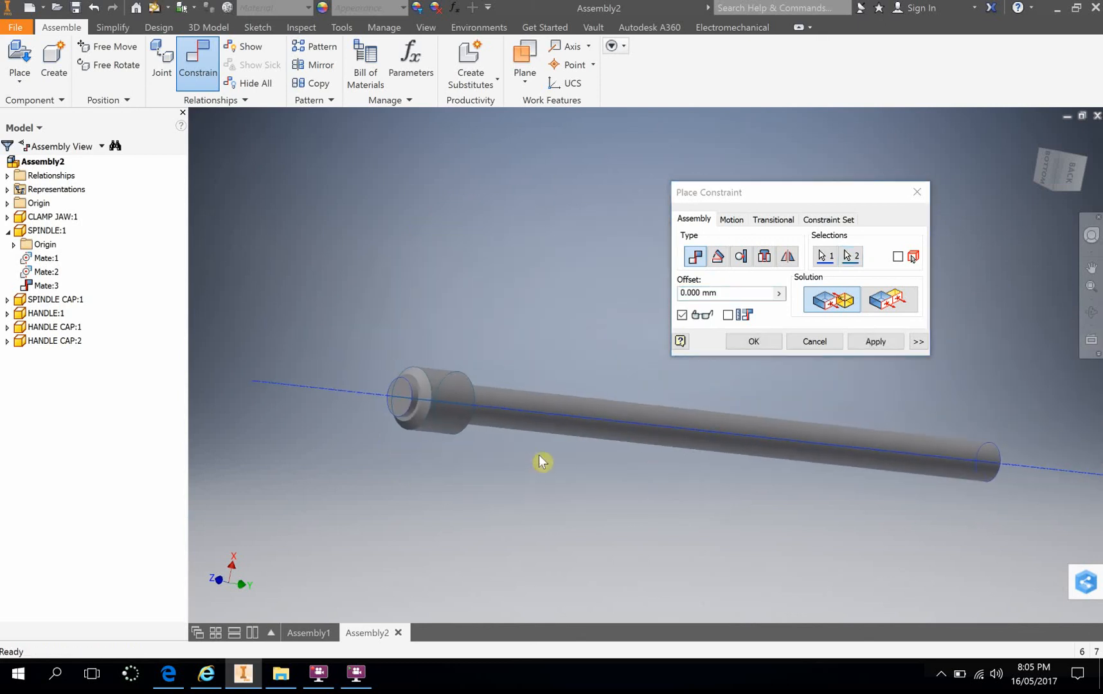
{"action": "left_click", "coordinate": [749, 354]}
Step: Slide the handle along its axis out of the first handle cap to expose its near end face
{"action": "scroll", "coordinate": [489, 430], "scroll_direction": "down", "scroll_amount": 4}
{"action": "scroll", "coordinate": [543, 348], "scroll_direction": "up", "scroll_amount": 8}
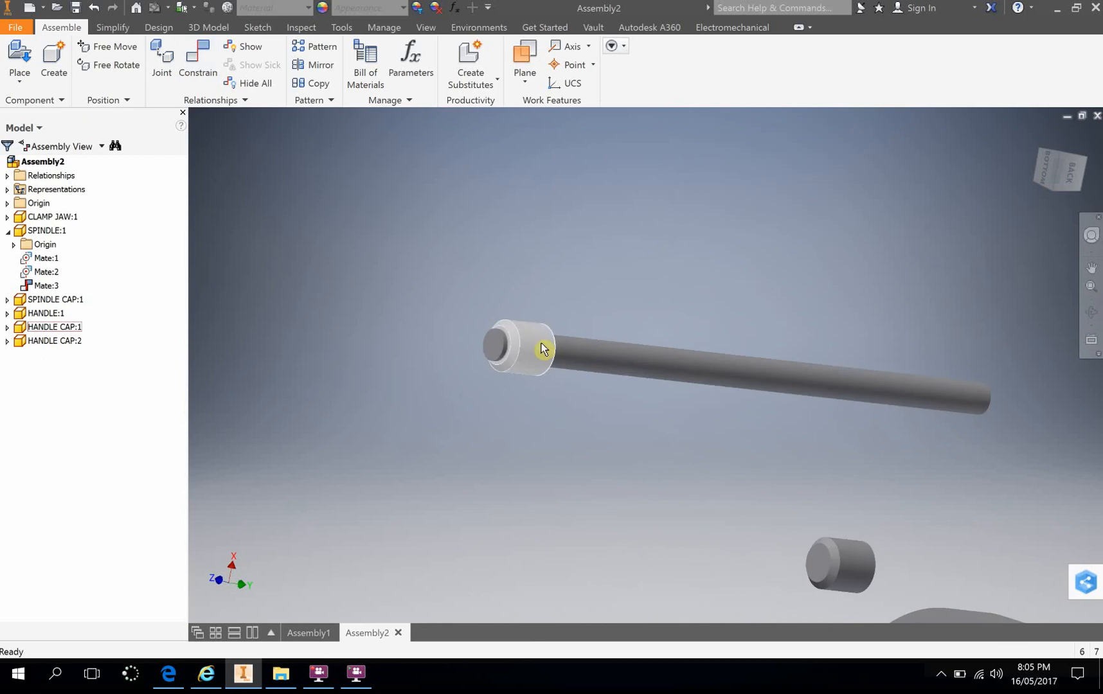
{"action": "left_click_drag", "start_coordinate": [620, 367], "coordinate": [893, 394]}
{"action": "left_click", "coordinate": [792, 294]}
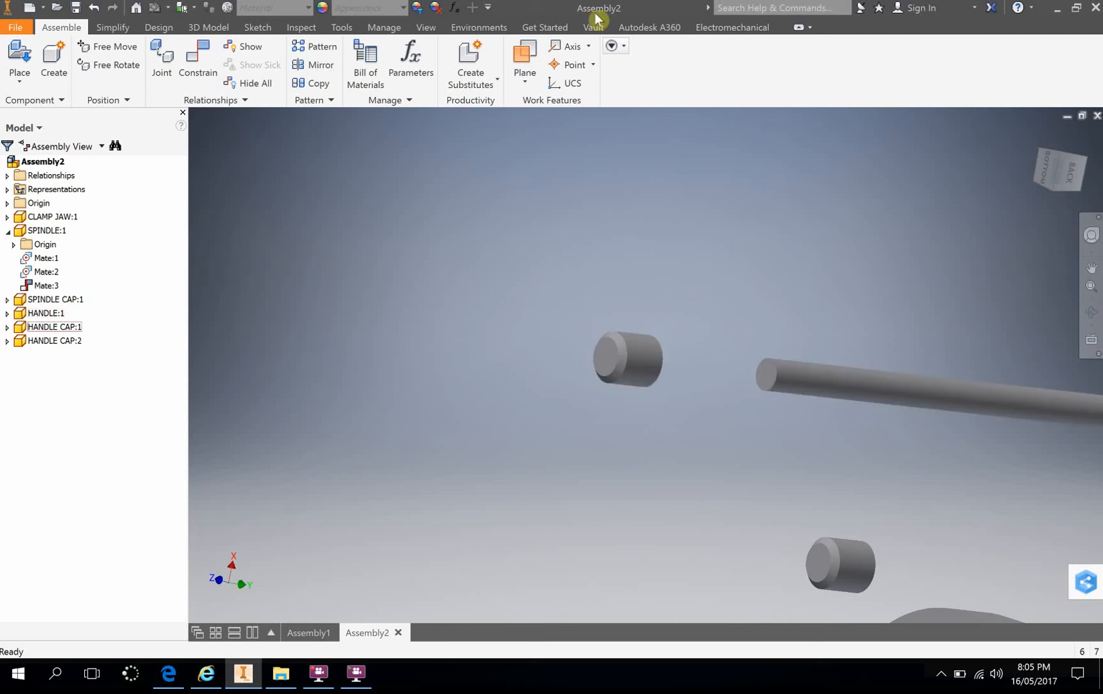
Step: Mate the handle's exposed end face to the flat bottom of the first handle cap's blind hole with a 0 mm offset
{"action": "left_click", "coordinate": [200, 62]}
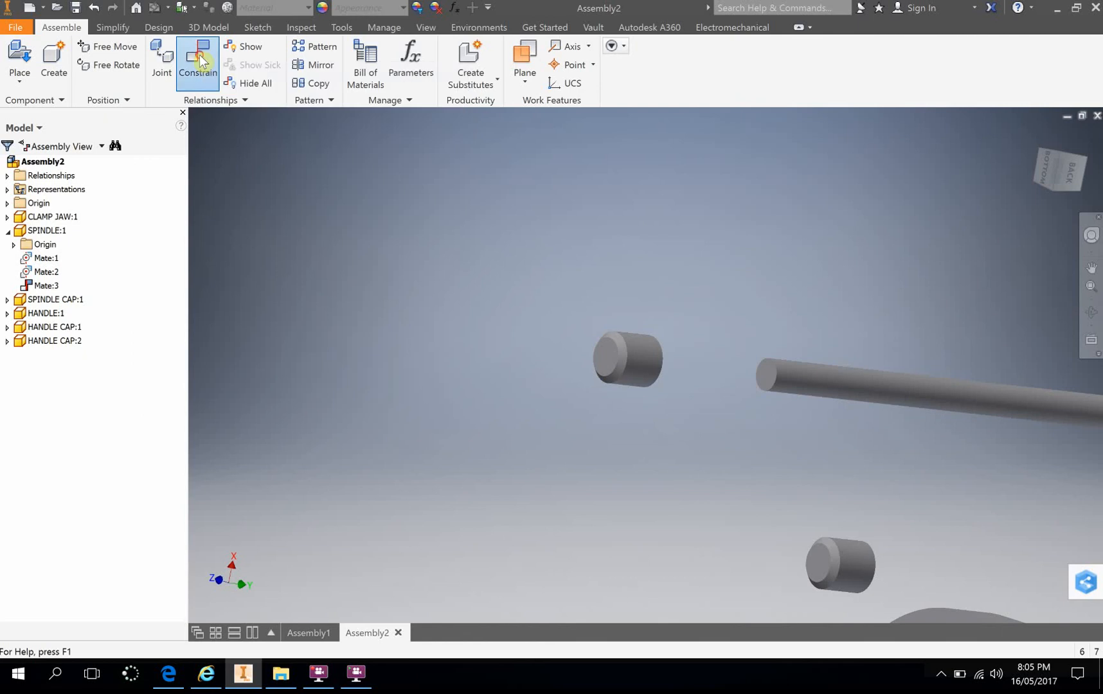
{"action": "left_click", "coordinate": [771, 378]}
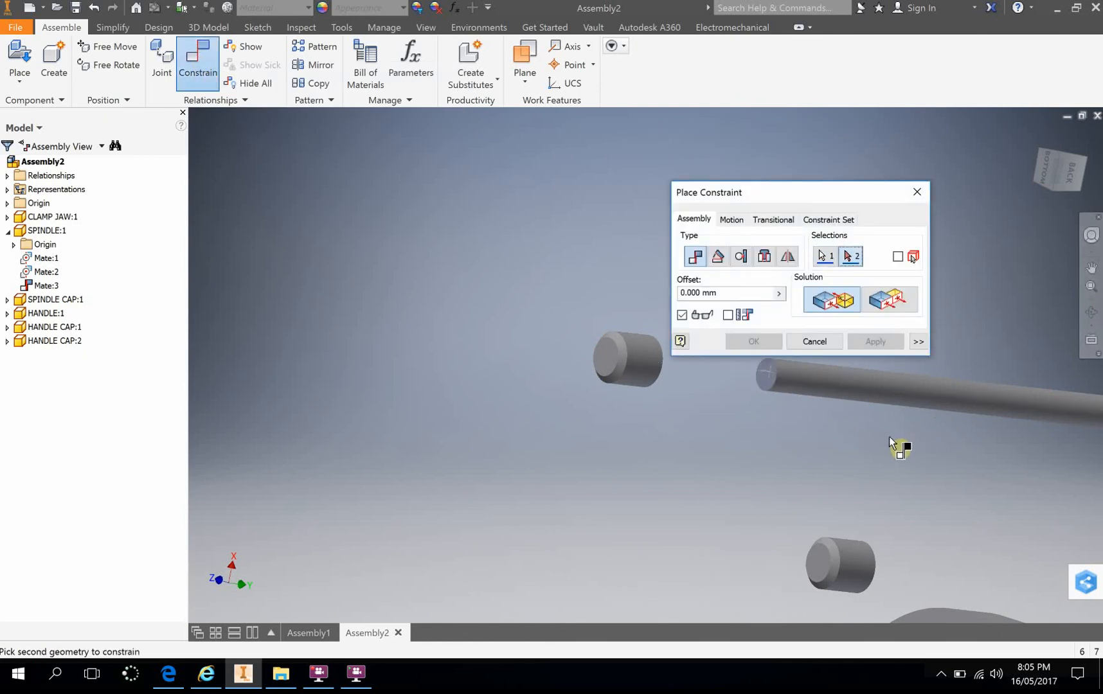
{"action": "middle_click_drag", "start_coordinate": [953, 450], "coordinate": [762, 432], "text": "shift"}
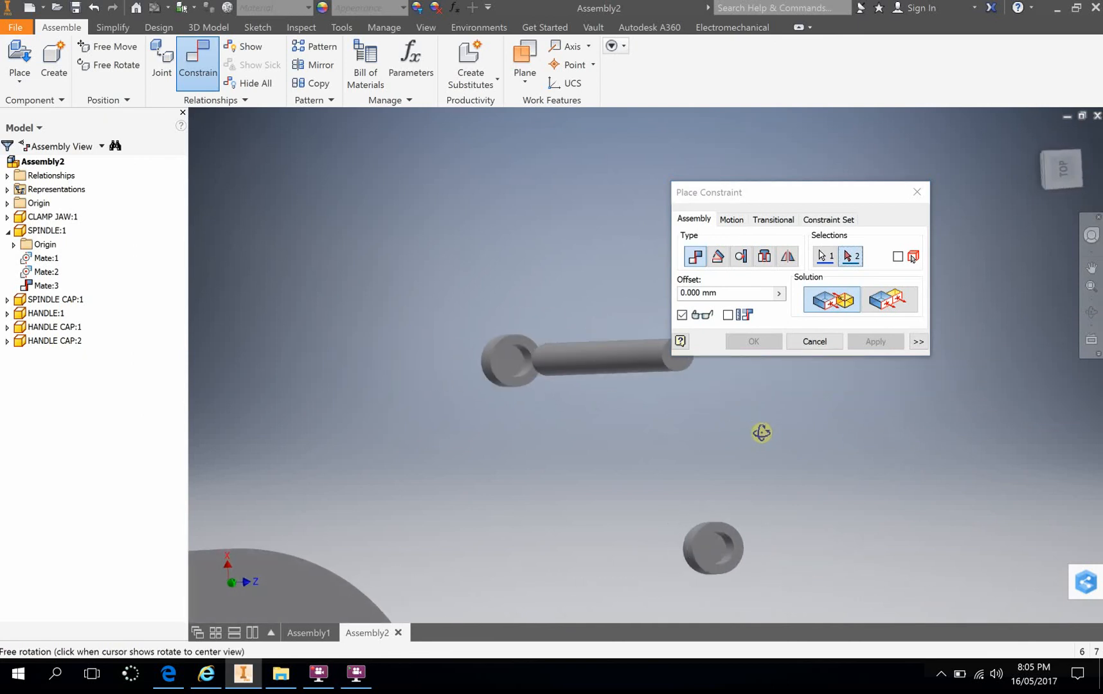
{"action": "scroll", "coordinate": [481, 335], "scroll_direction": "up", "scroll_amount": 3}
{"action": "scroll", "coordinate": [515, 347], "scroll_direction": "down", "scroll_amount": 8}
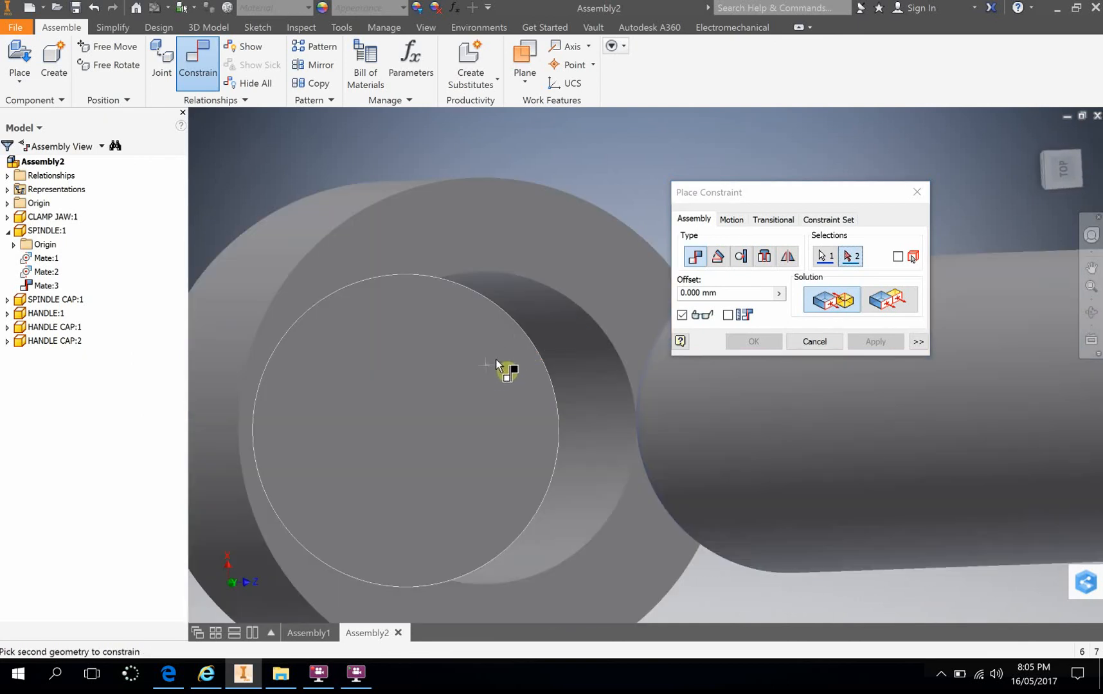
{"action": "scroll", "coordinate": [495, 359], "scroll_direction": "down", "scroll_amount": 2}
{"action": "scroll", "coordinate": [499, 356], "scroll_direction": "up", "scroll_amount": 2}
{"action": "left_click", "coordinate": [499, 363]}
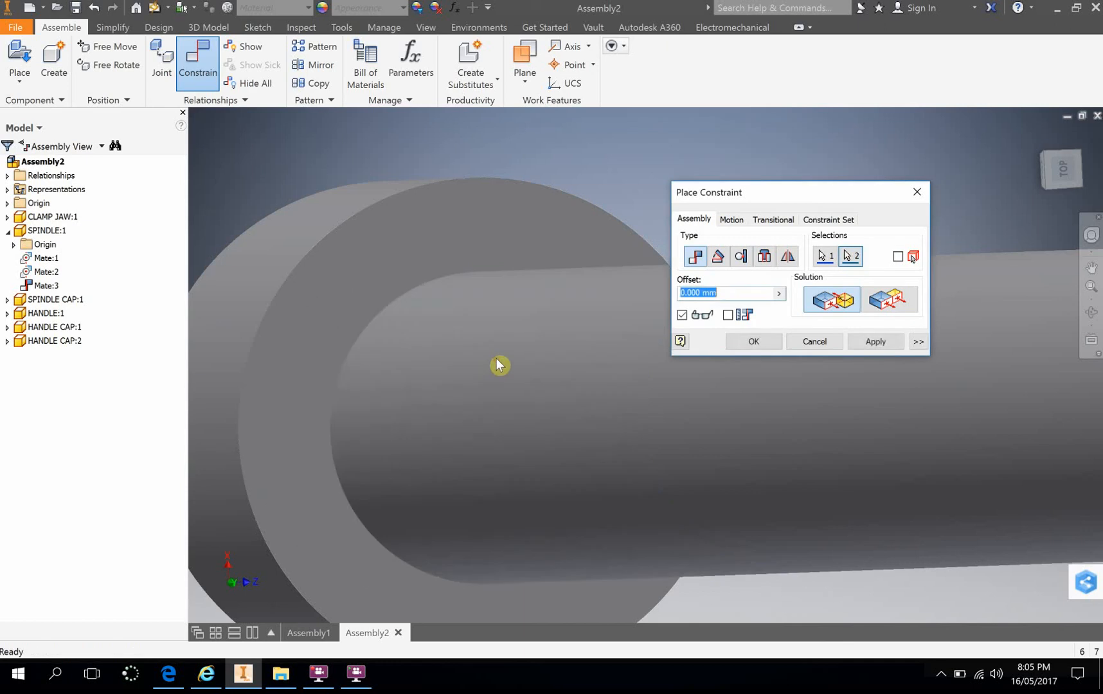
{"action": "scroll", "coordinate": [511, 381], "scroll_direction": "up", "scroll_amount": 5}
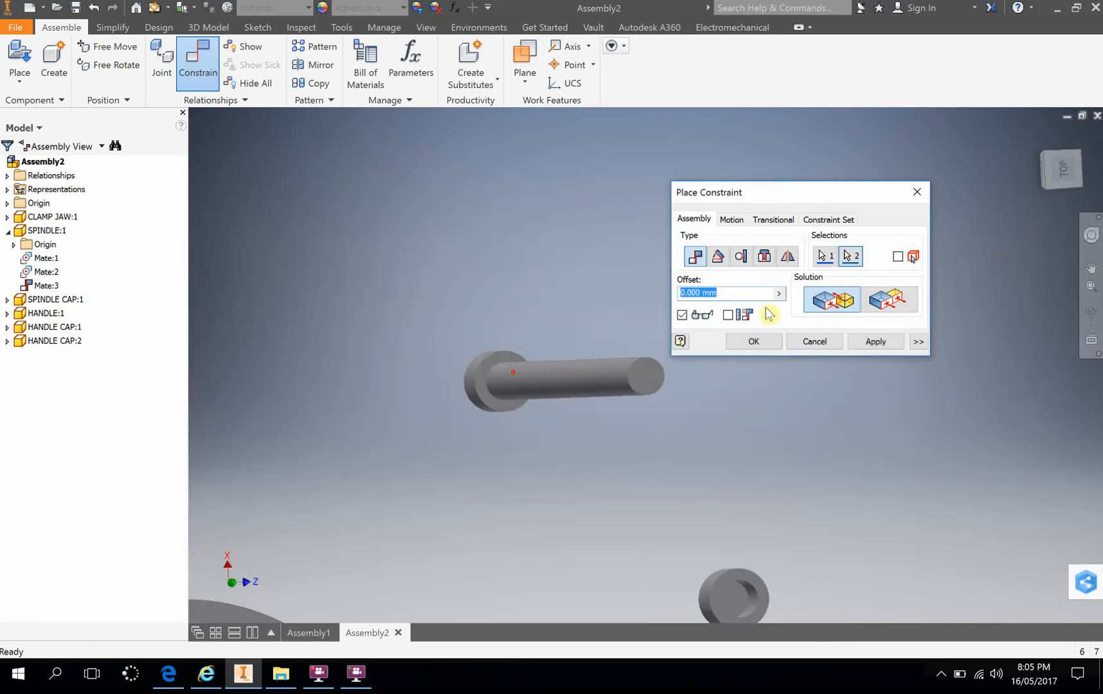
{"action": "left_click", "coordinate": [750, 346]}
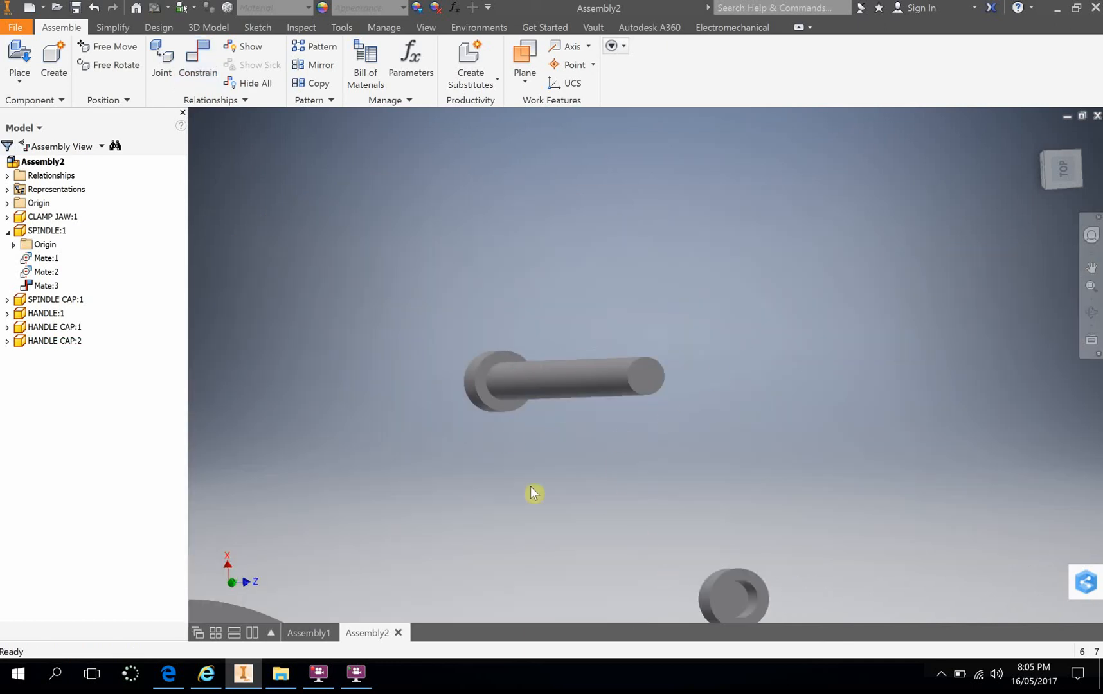
Step: Move the second handle cap close to the handle's free end
{"action": "middle_click_drag", "start_coordinate": [534, 494], "coordinate": [653, 498], "text": "shift"}
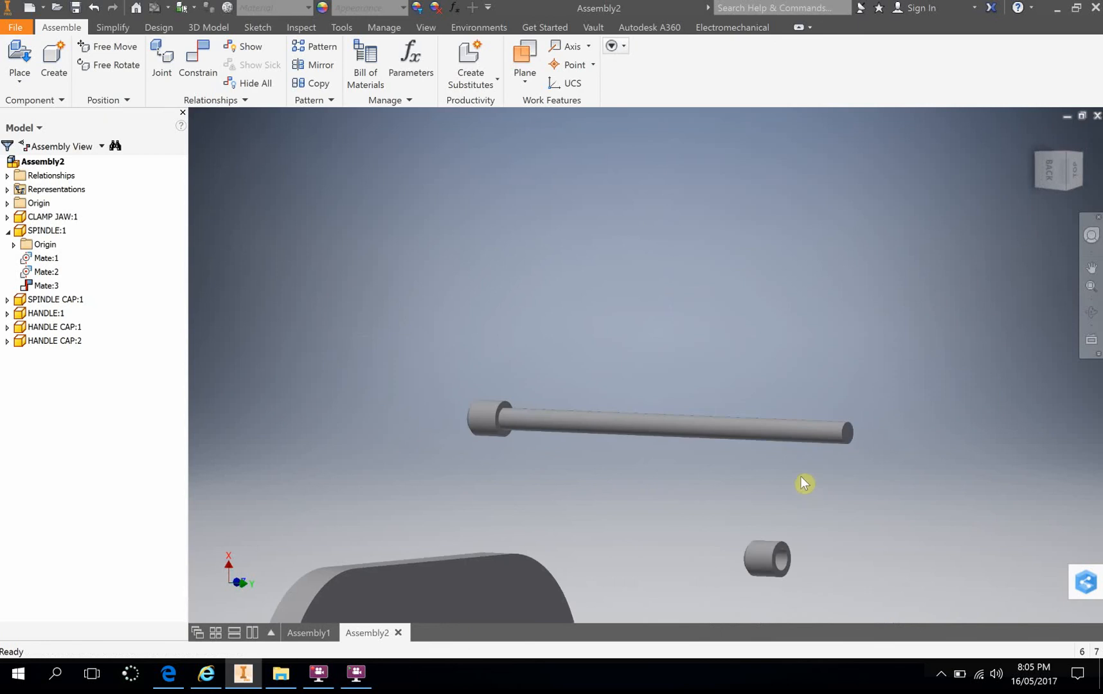
{"action": "middle_click_drag", "start_coordinate": [804, 484], "coordinate": [738, 485]}
{"action": "left_click_drag", "start_coordinate": [712, 574], "coordinate": [856, 475]}
{"action": "left_click", "coordinate": [749, 516]}
{"action": "scroll", "coordinate": [786, 421], "scroll_direction": "up", "scroll_amount": 2}
{"action": "scroll", "coordinate": [790, 418], "scroll_direction": "down", "scroll_amount": 3}
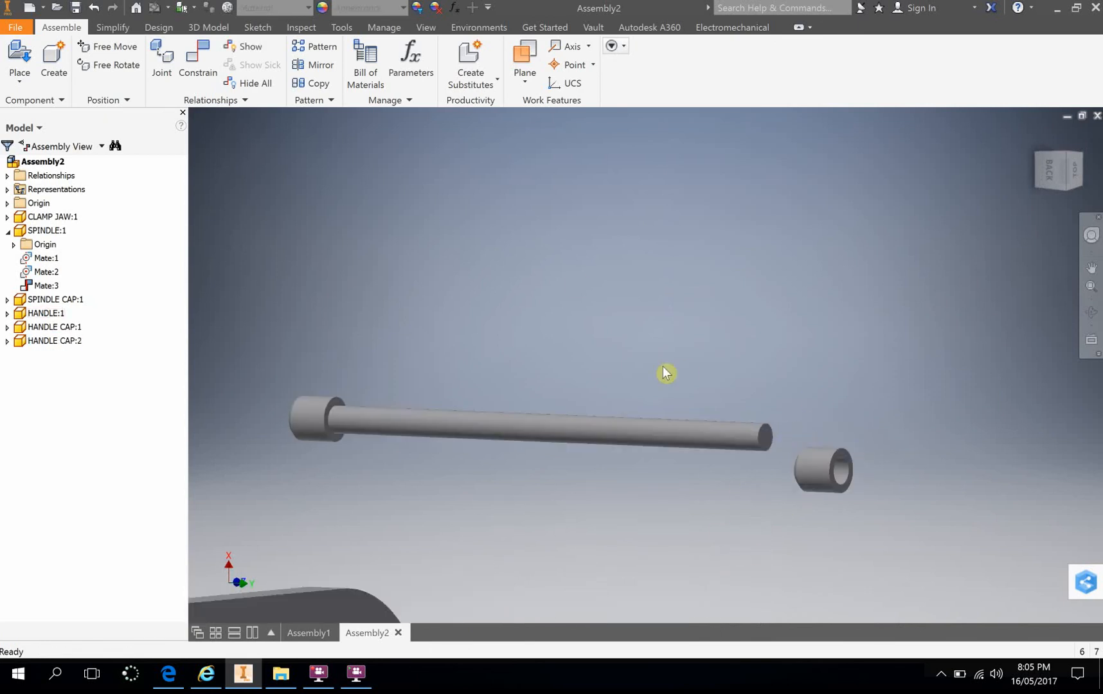
Step: Try to mate the second handle cap's centre axis to the handle's axis with a 0 mm offset
{"action": "left_click", "coordinate": [201, 59]}
{"action": "left_click", "coordinate": [648, 443]}
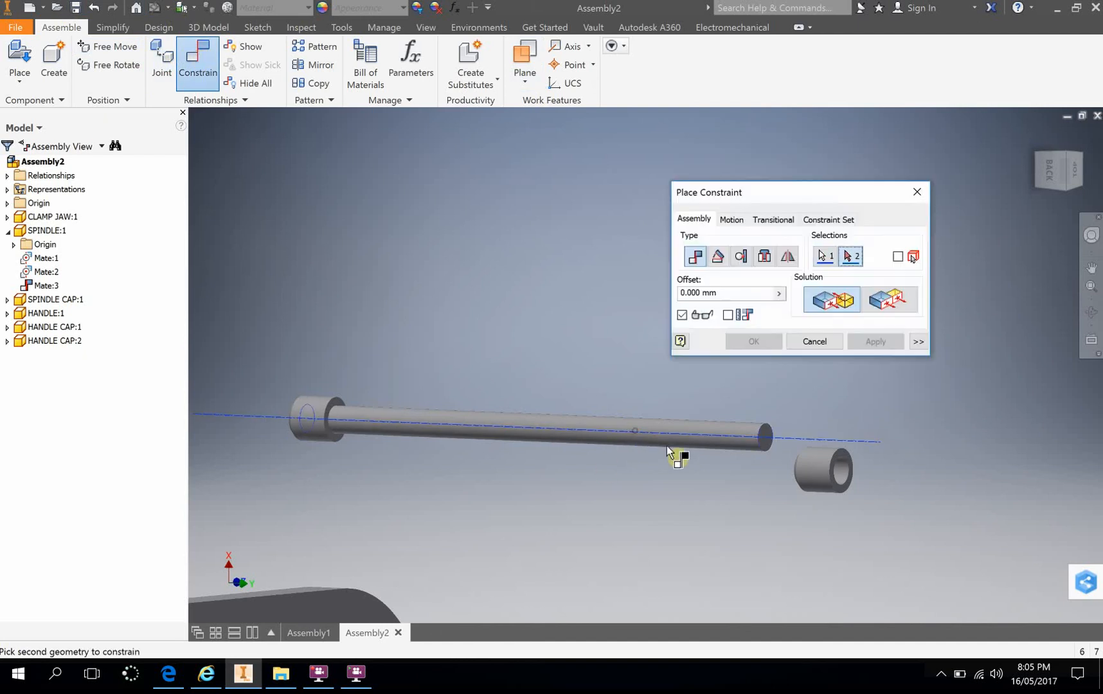
{"action": "left_click", "coordinate": [821, 478]}
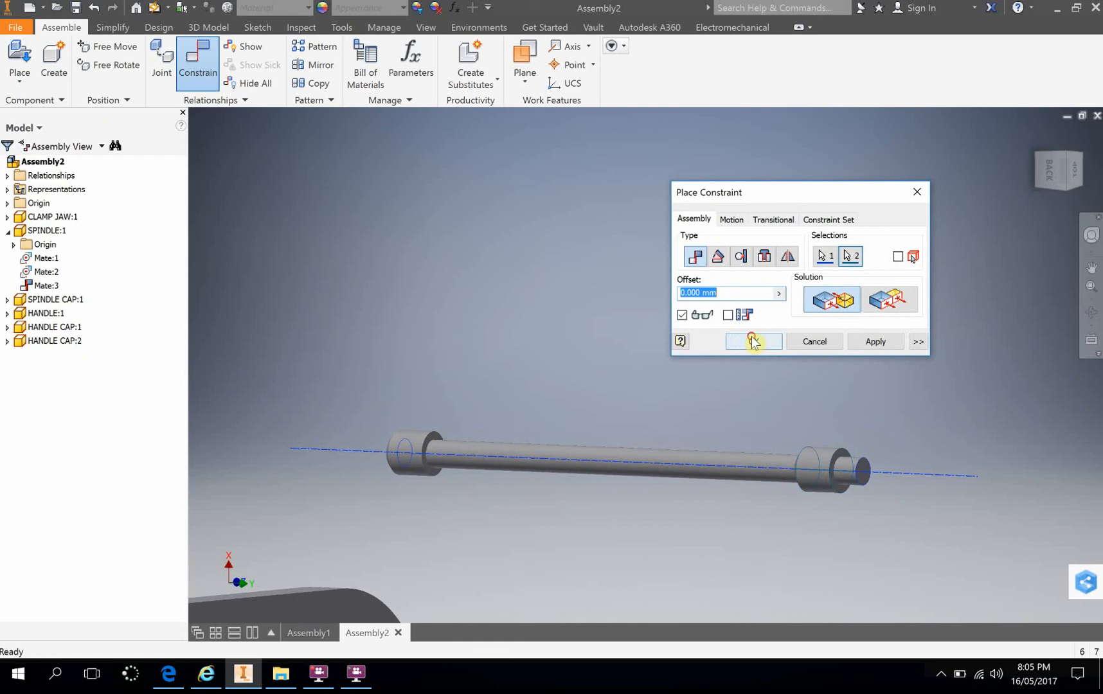
{"action": "left_click", "coordinate": [752, 341]}
Step: Slide the second handle cap clear of the handle's free end, and undo both that move and the cap's axis mate
{"action": "left_click_drag", "start_coordinate": [835, 475], "coordinate": [923, 489]}
{"action": "middle_click_drag", "start_coordinate": [855, 441], "coordinate": [880, 507], "text": "shift"}
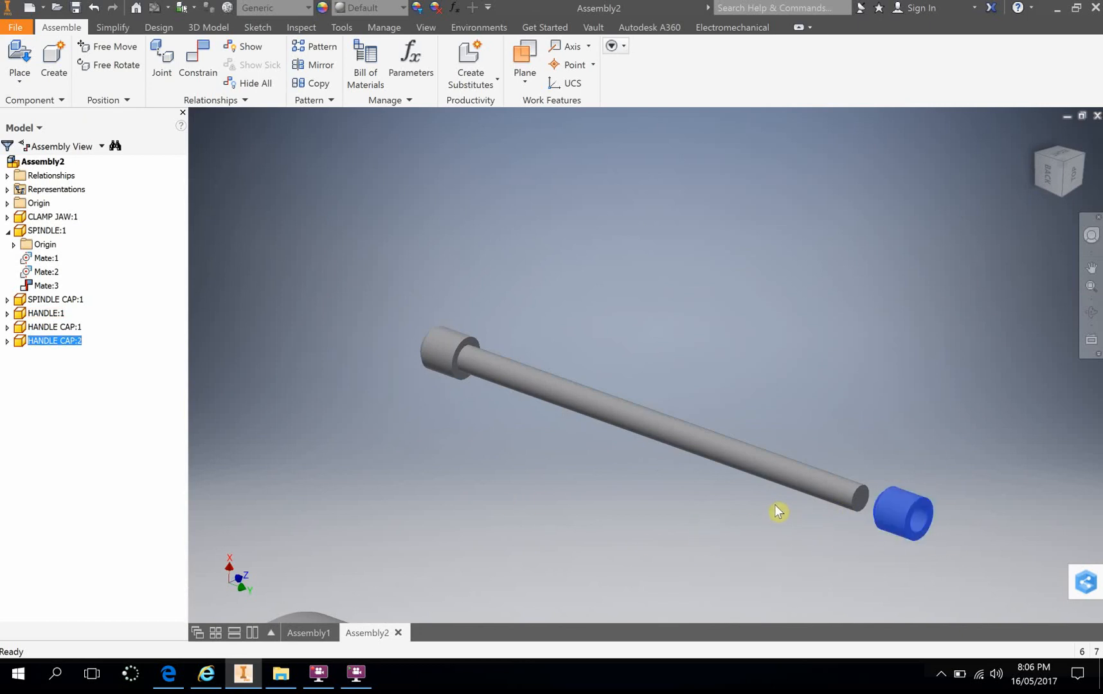
{"action": "key", "text": "ctrl+z"}
{"action": "key", "text": "ctrl+z"}
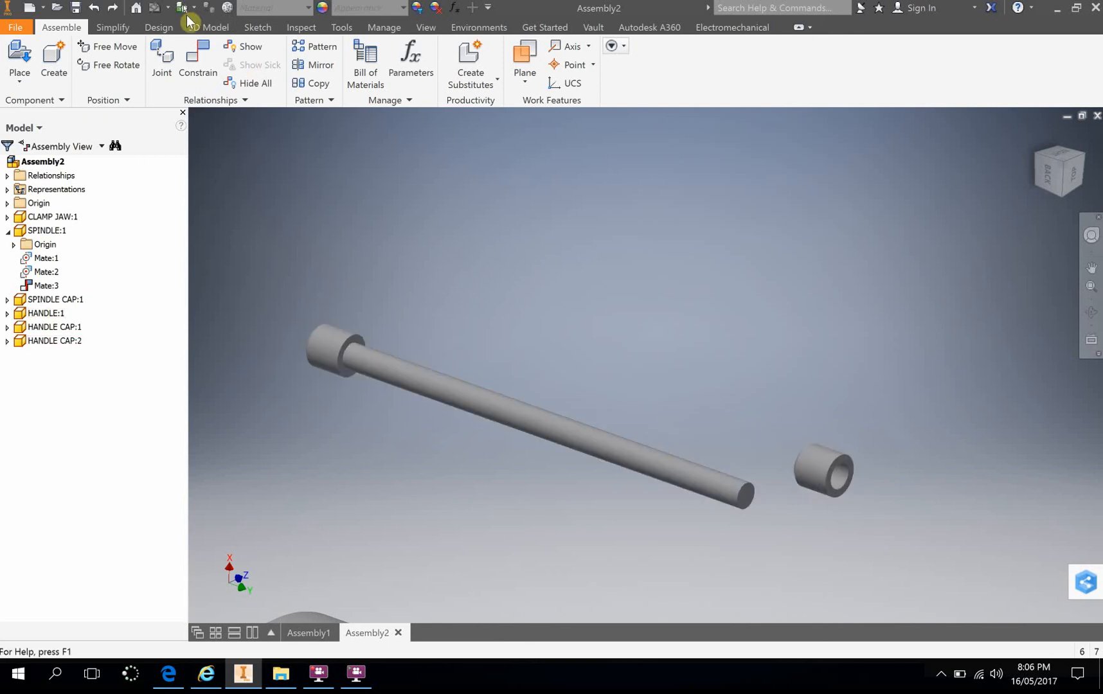
Step: Free-rotate the second handle cap so that its blind hole faces the handle's free end
{"action": "left_click", "coordinate": [113, 65]}
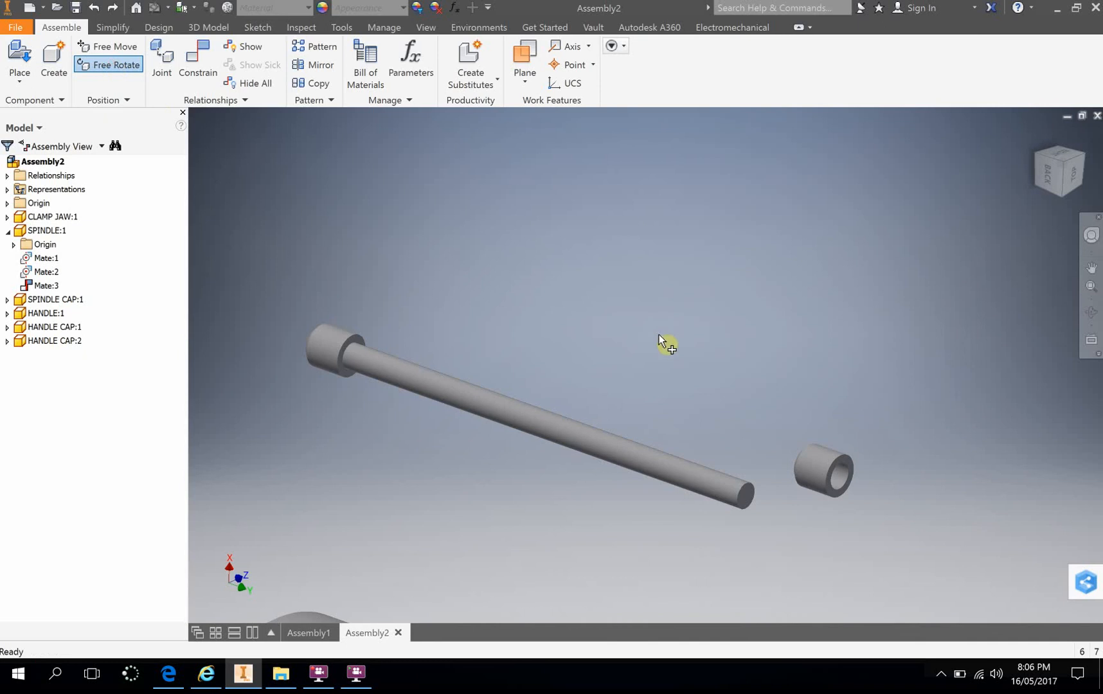
{"action": "left_click", "coordinate": [818, 459]}
{"action": "left_click_drag", "start_coordinate": [804, 437], "coordinate": [872, 440]}
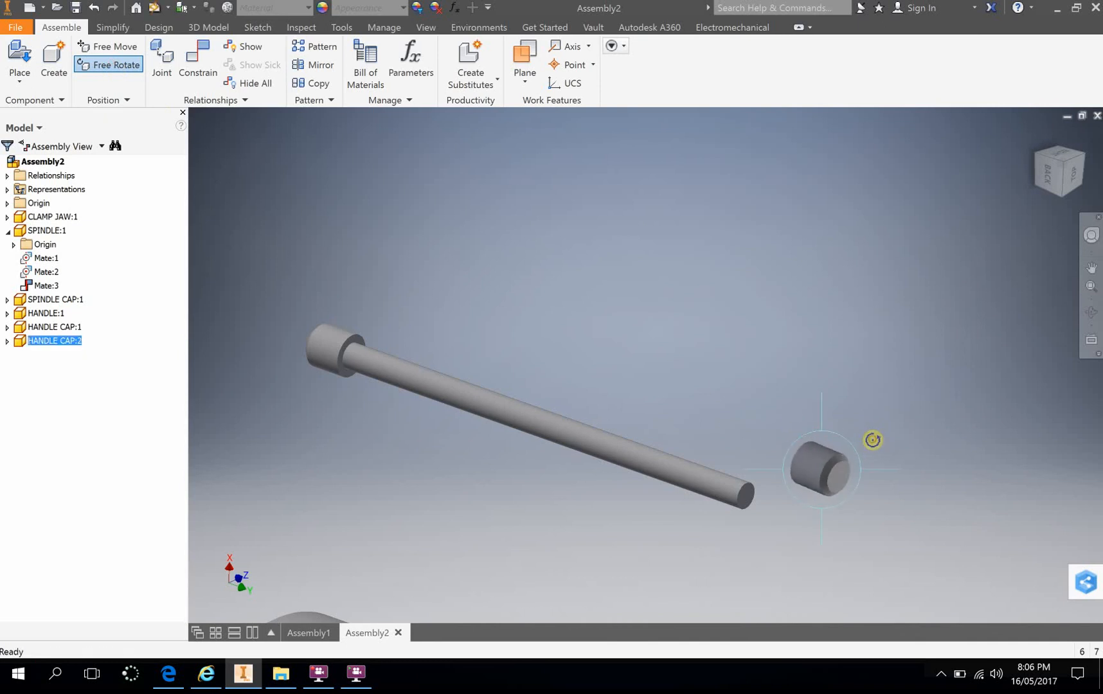
{"action": "key", "text": "Escape"}
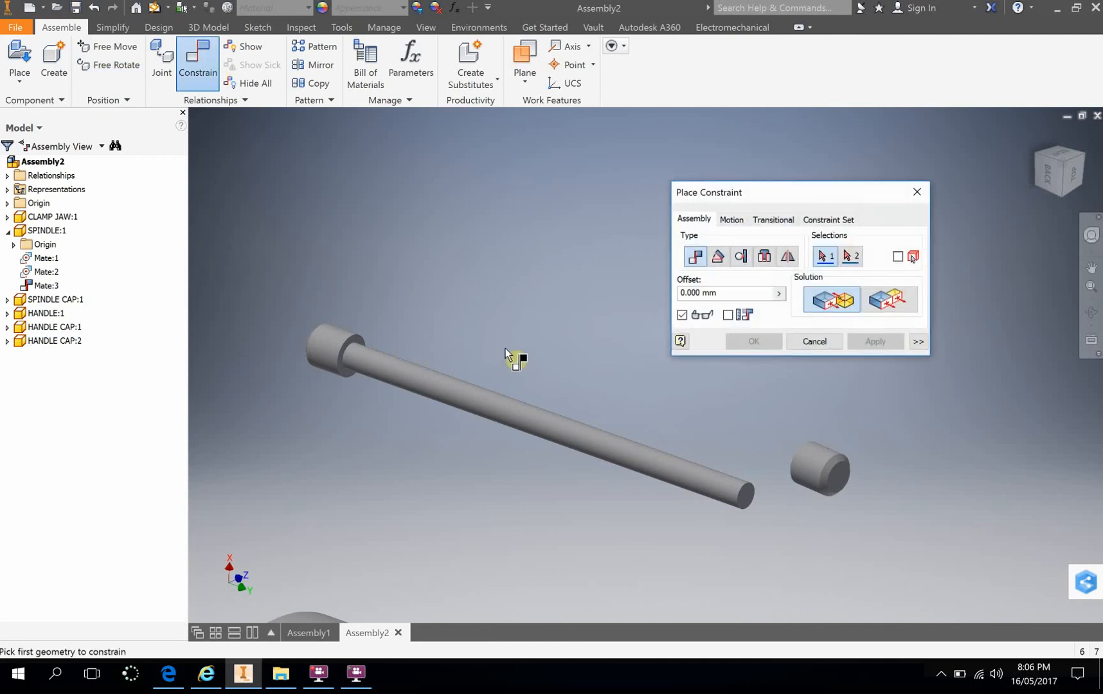
Step: Mate the second handle cap's centre axis to the handle's axis with a 0 mm offset, and slide the cap beyond the handle's free end
{"action": "left_click", "coordinate": [646, 463]}
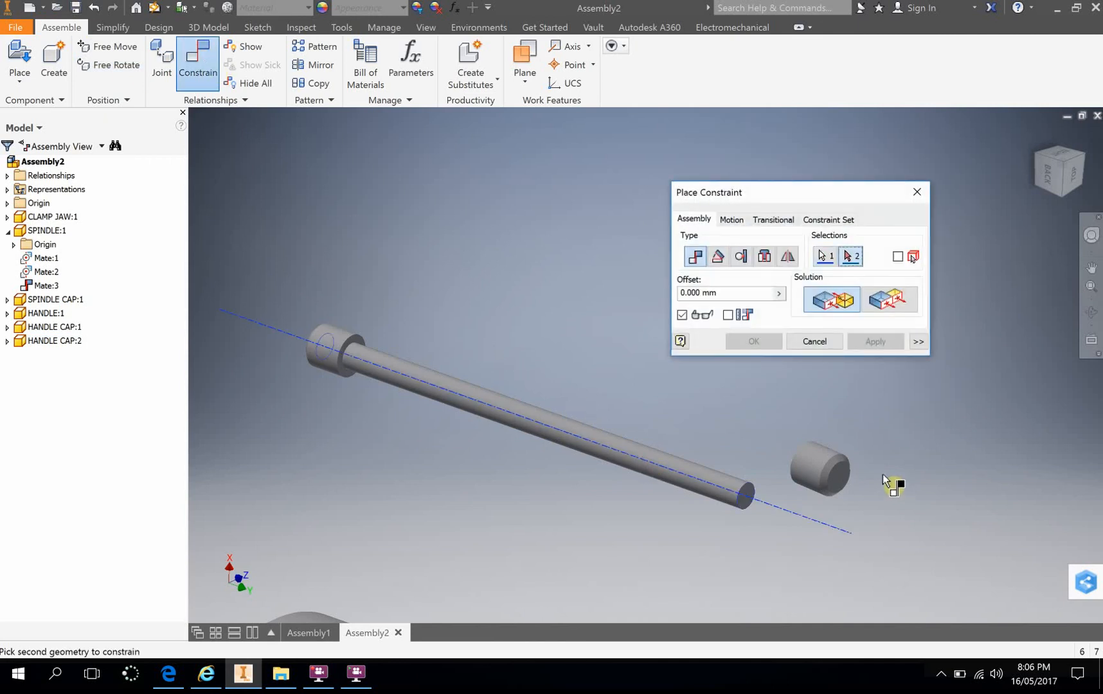
{"action": "left_click", "coordinate": [826, 477]}
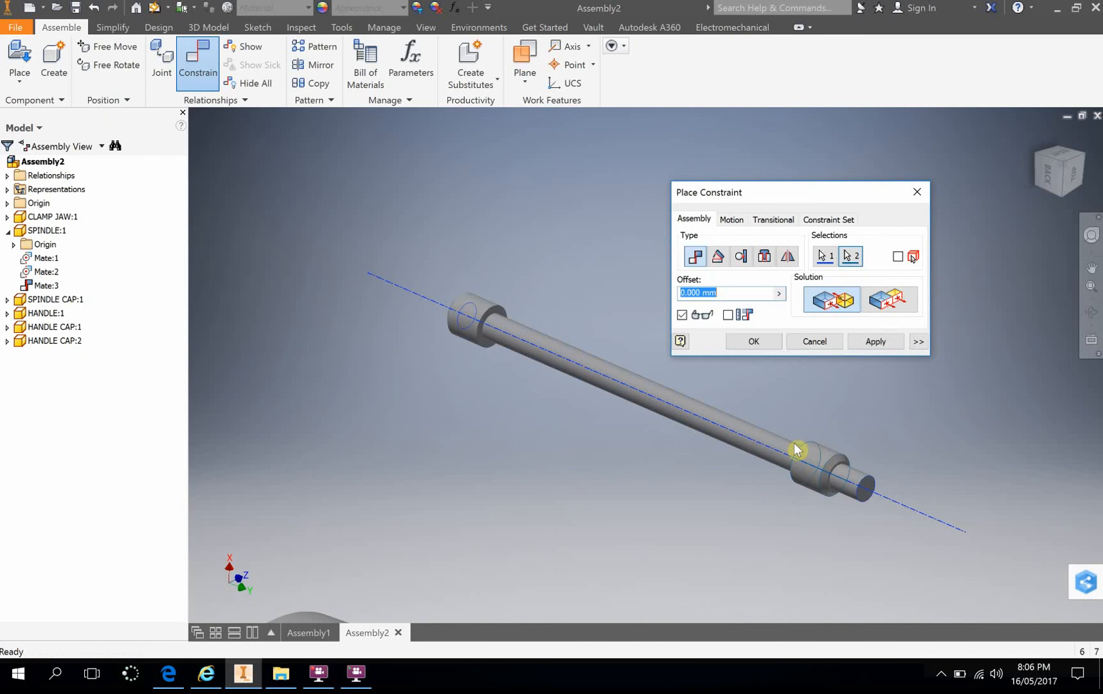
{"action": "left_click", "coordinate": [752, 341]}
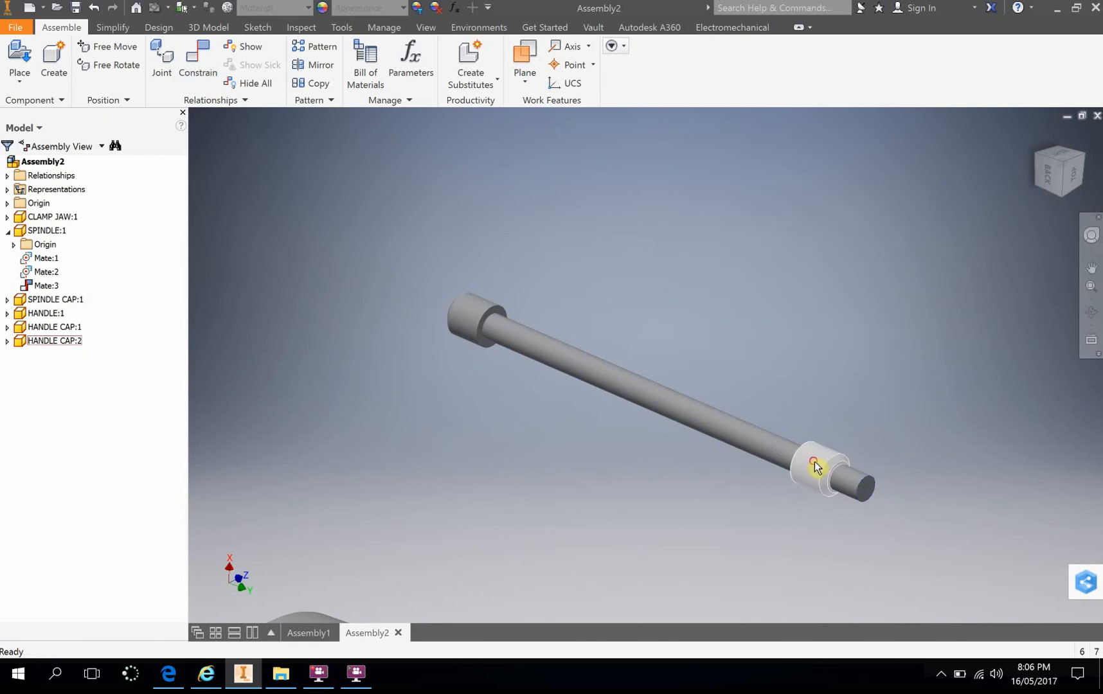
{"action": "left_click_drag", "start_coordinate": [812, 465], "coordinate": [971, 528]}
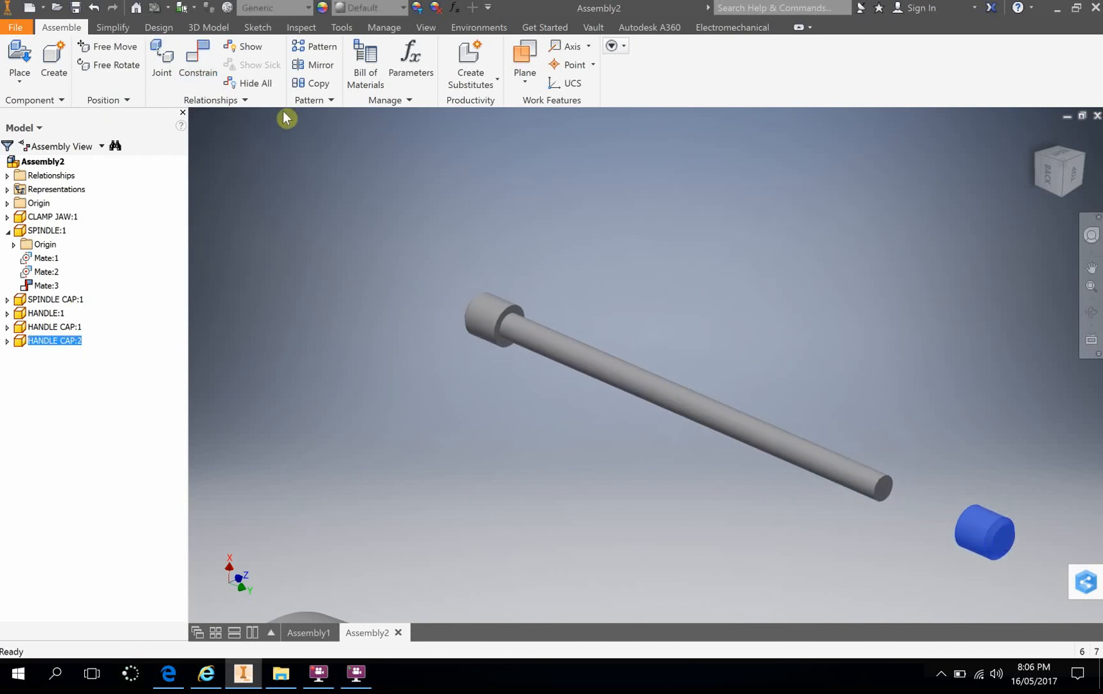
Step: Mate the handle's free end face to the flat bottom of the second handle cap's blind hole with a 0 mm offset
{"action": "left_click", "coordinate": [190, 70]}
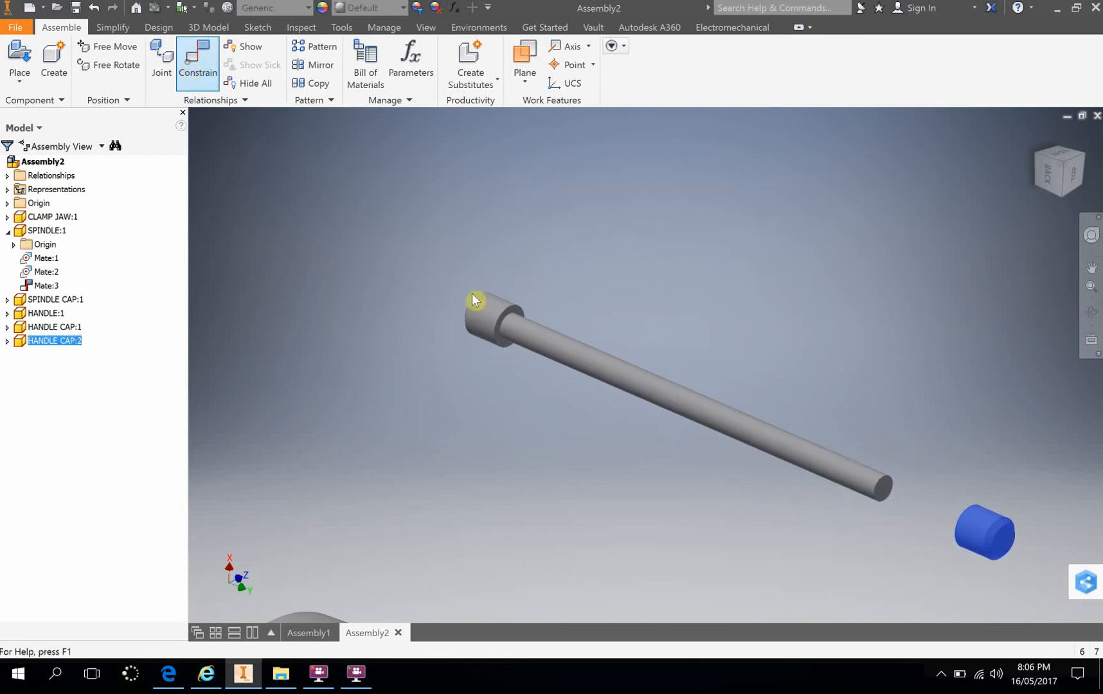
{"action": "left_click", "coordinate": [885, 495]}
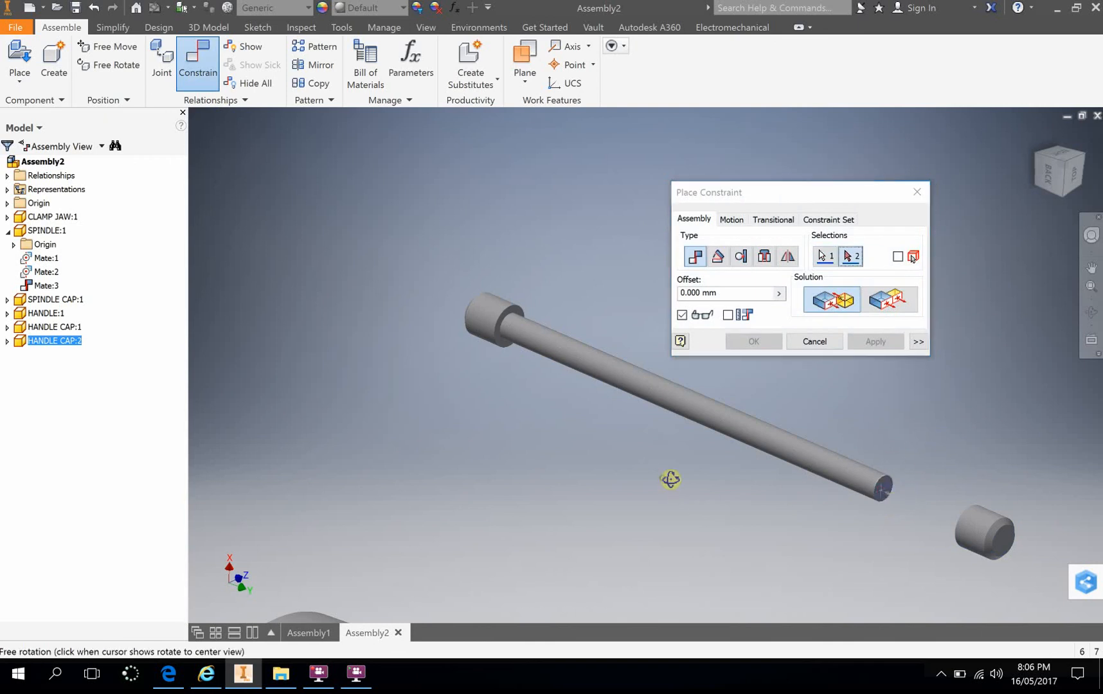
{"action": "middle_click_drag", "start_coordinate": [670, 480], "coordinate": [815, 524], "text": "shift"}
{"action": "scroll", "coordinate": [1010, 525], "scroll_direction": "down", "scroll_amount": 5}
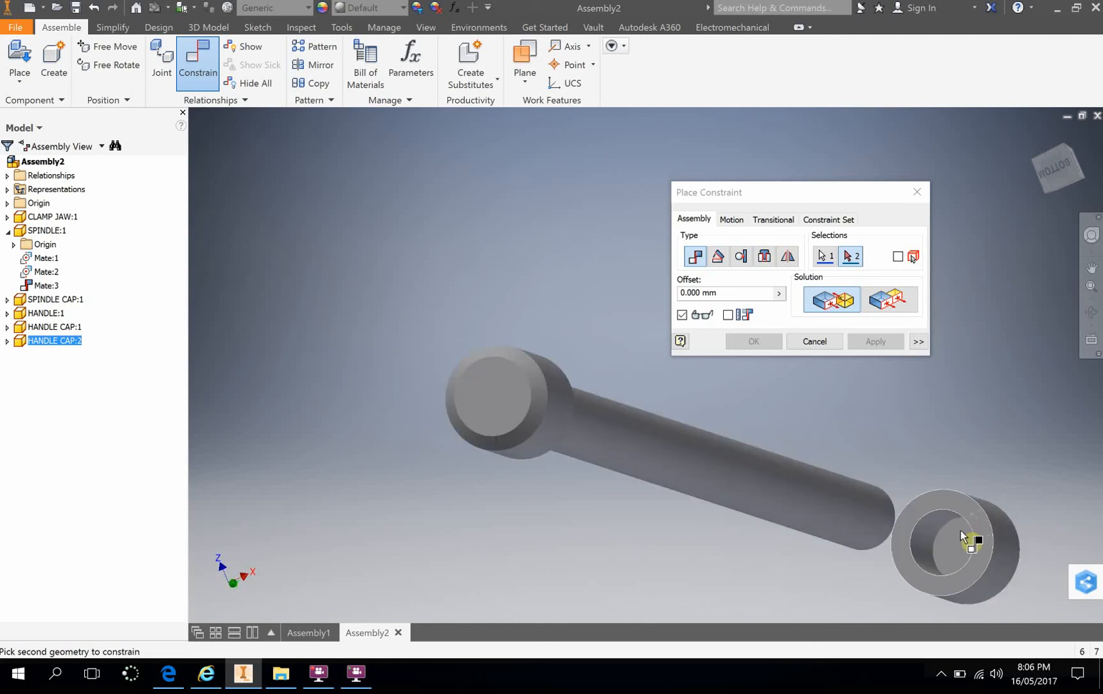
{"action": "left_click", "coordinate": [954, 535]}
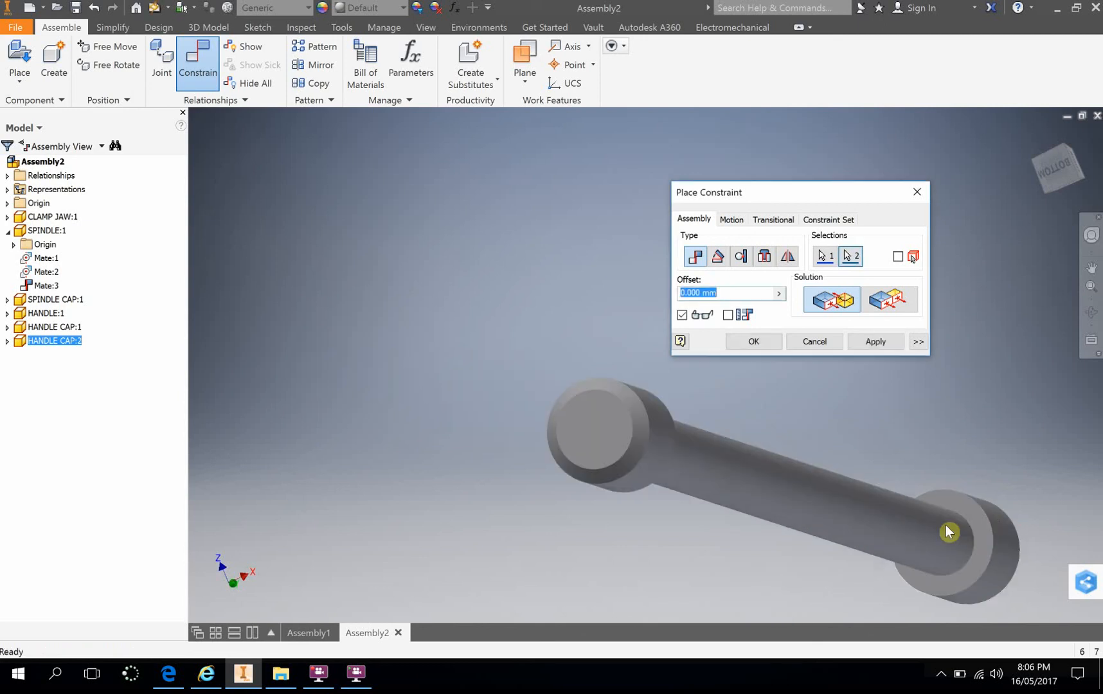
{"action": "left_click", "coordinate": [753, 341]}
Step: Move the capped handle close to the spindle head
{"action": "scroll", "coordinate": [893, 449], "scroll_direction": "up", "scroll_amount": 4}
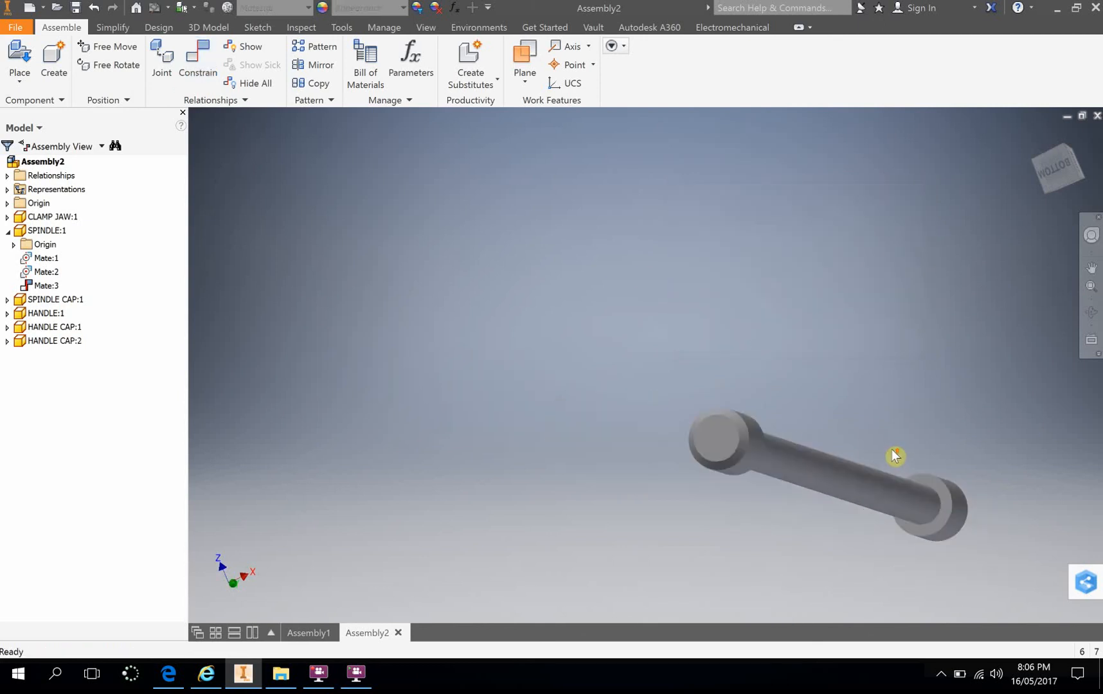
{"action": "middle_click_drag", "start_coordinate": [909, 435], "coordinate": [760, 409], "text": "shift"}
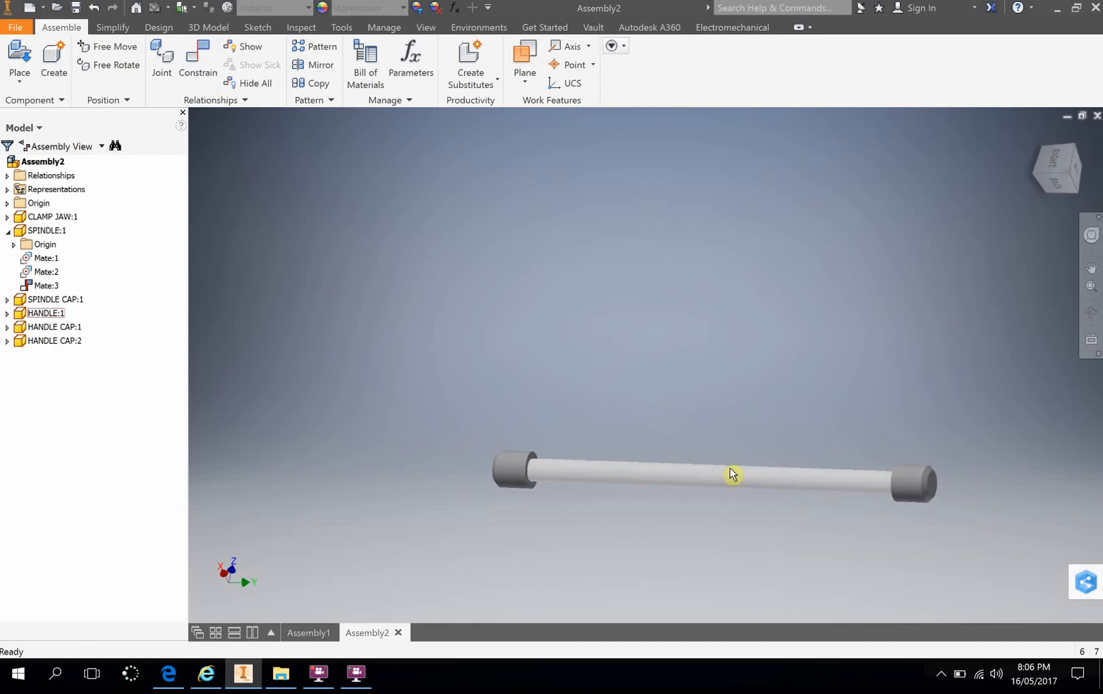
{"action": "left_click_drag", "start_coordinate": [731, 475], "coordinate": [629, 345]}
{"action": "scroll", "coordinate": [625, 427], "scroll_direction": "up", "scroll_amount": 5}
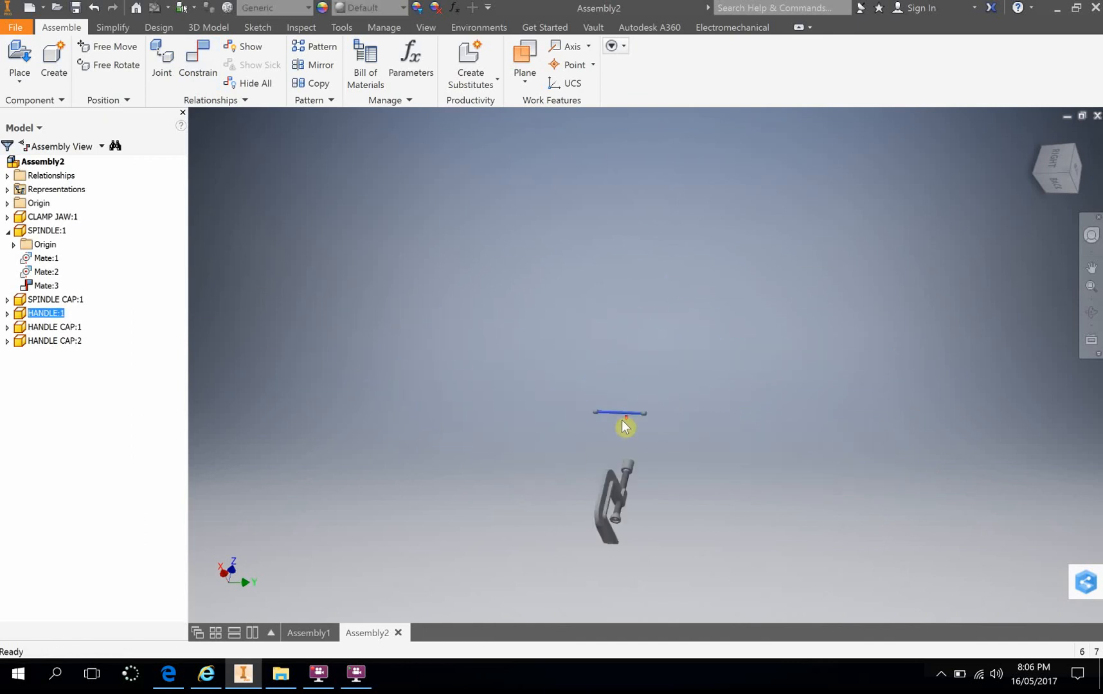
{"action": "scroll", "coordinate": [625, 427], "scroll_direction": "down", "scroll_amount": 4}
{"action": "scroll", "coordinate": [556, 196], "scroll_direction": "down", "scroll_amount": 3}
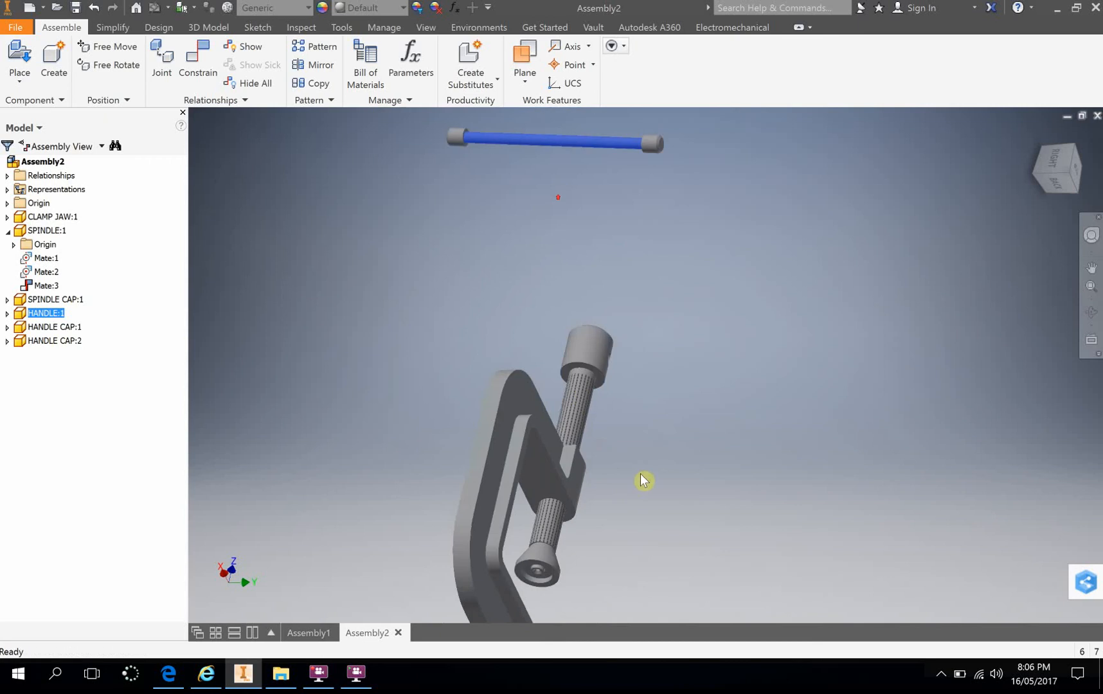
{"action": "left_click_drag", "start_coordinate": [569, 144], "coordinate": [598, 313]}
{"action": "scroll", "coordinate": [655, 369], "scroll_direction": "down", "scroll_amount": 3}
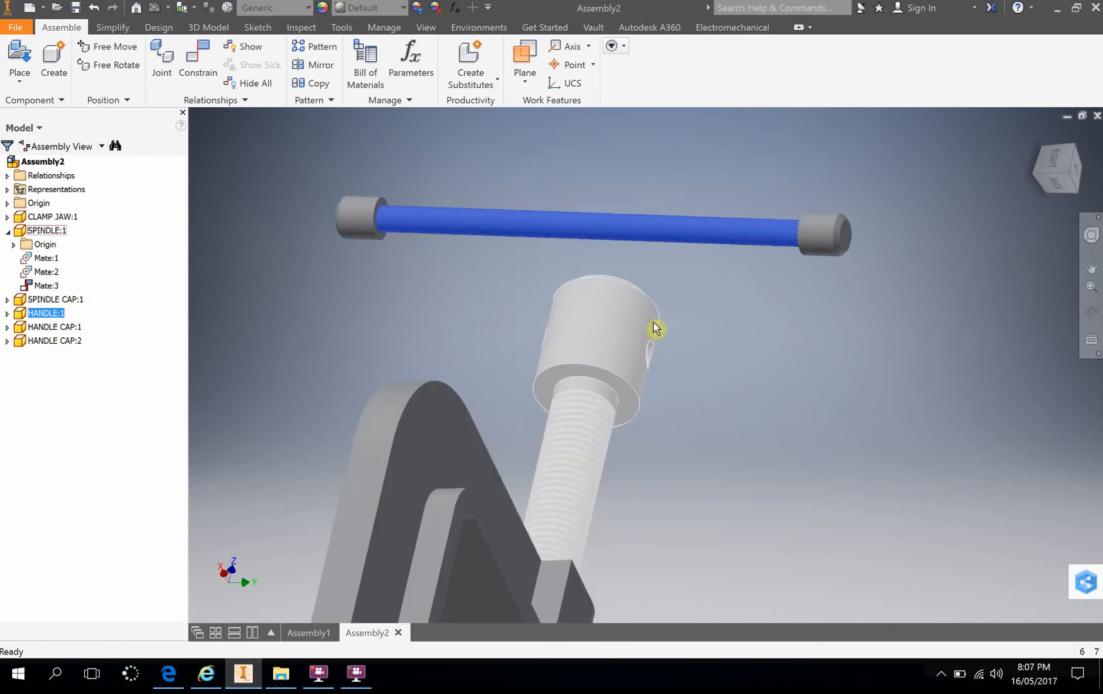
Step: Mate the handle's axis to the axis of the cross hole through the spindle head with a 0 mm offset
{"action": "left_click", "coordinate": [191, 65]}
{"action": "left_click", "coordinate": [511, 226]}
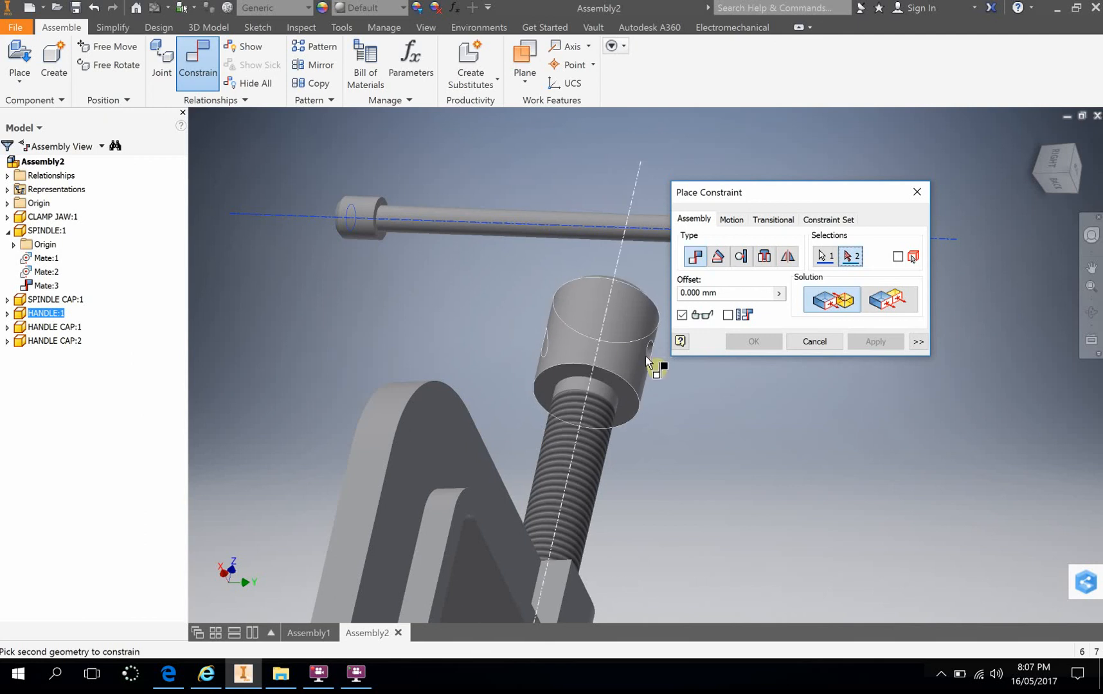
{"action": "middle_click_drag", "start_coordinate": [729, 422], "coordinate": [765, 411], "text": "shift"}
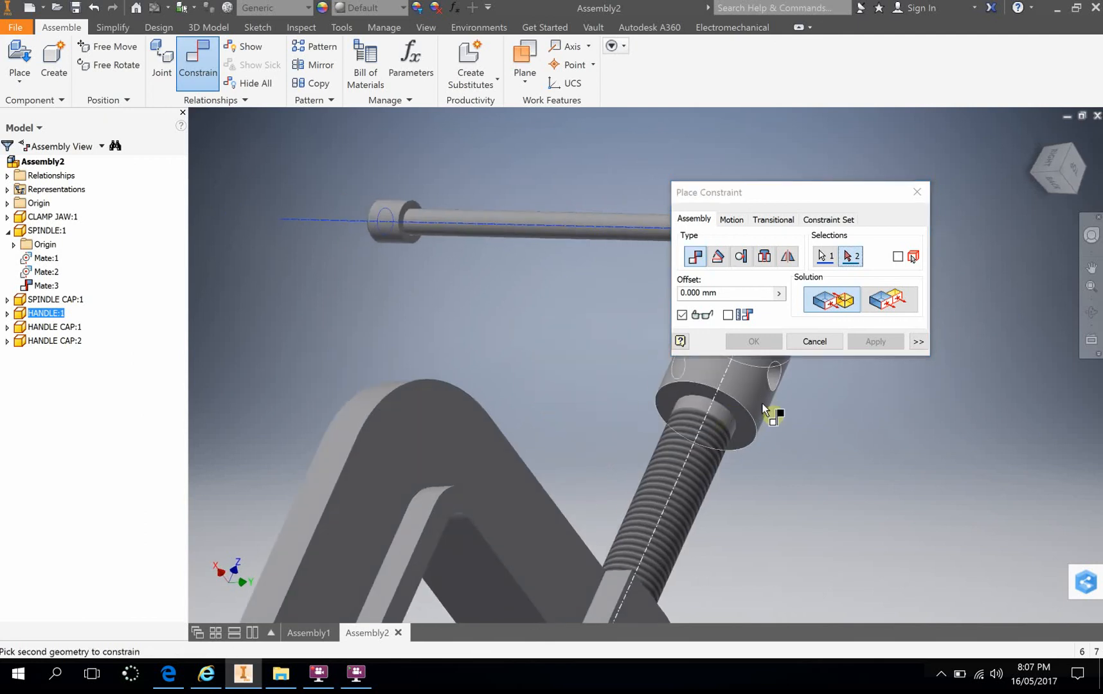
{"action": "scroll", "coordinate": [778, 386], "scroll_direction": "up", "scroll_amount": 5}
{"action": "scroll", "coordinate": [778, 386], "scroll_direction": "down", "scroll_amount": 6}
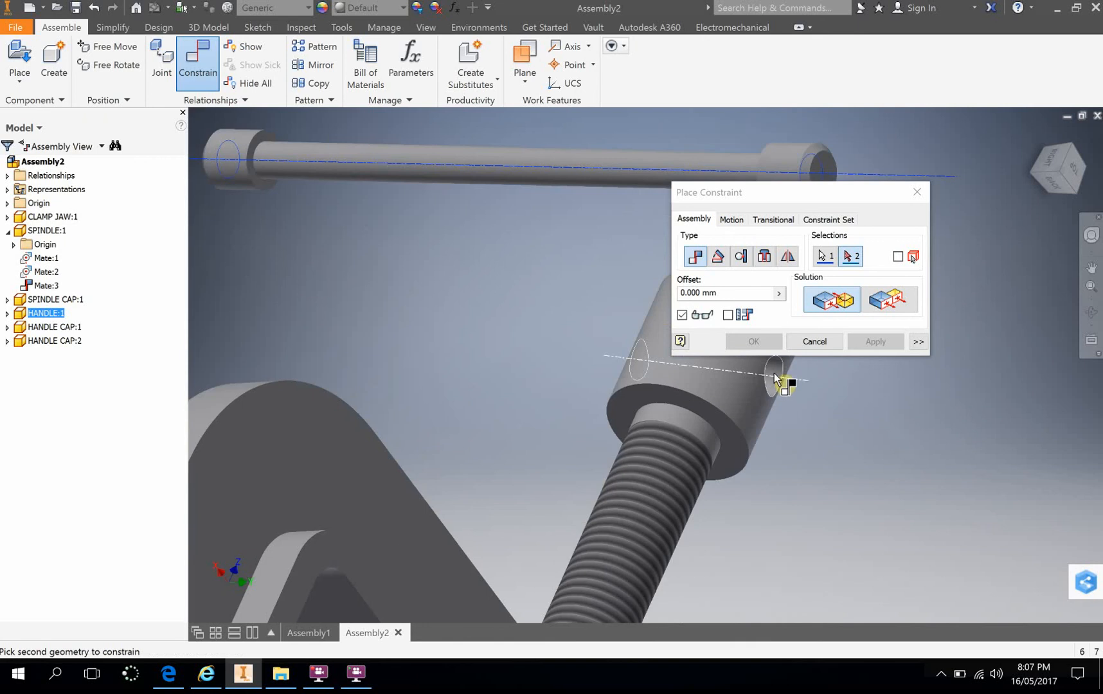
{"action": "left_click", "coordinate": [774, 380]}
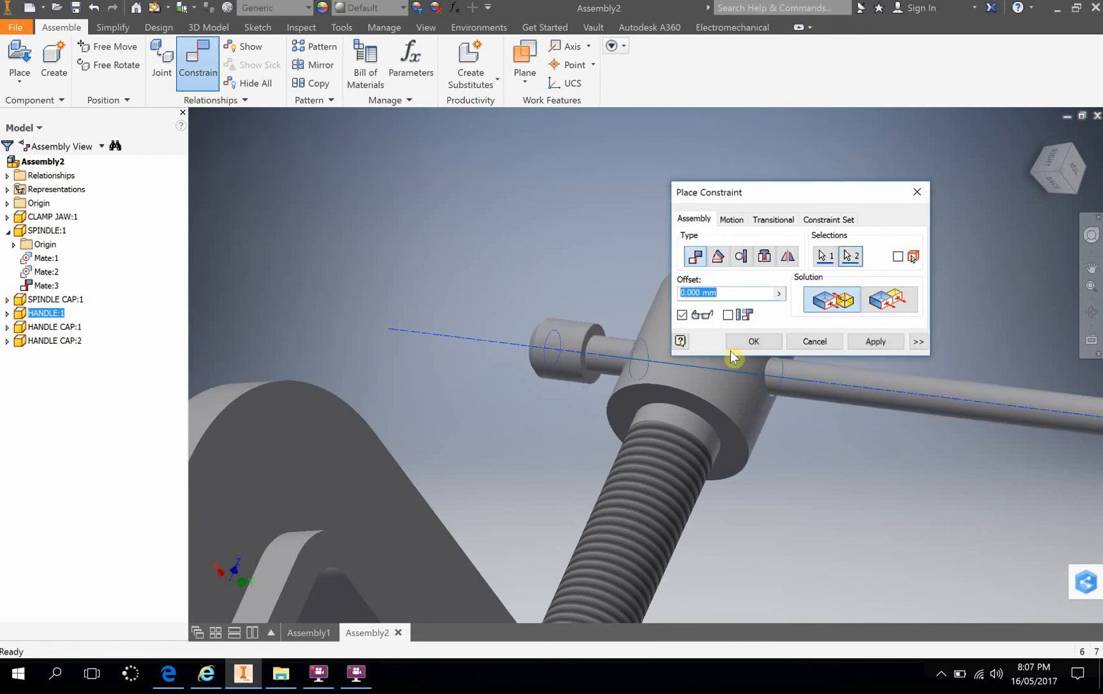
{"action": "left_click", "coordinate": [750, 342]}
Step: Examine the assembled clamp from several angles, checking the handle, spindle, spindle cap and jaw
{"action": "scroll", "coordinate": [824, 473], "scroll_direction": "up", "scroll_amount": 5}
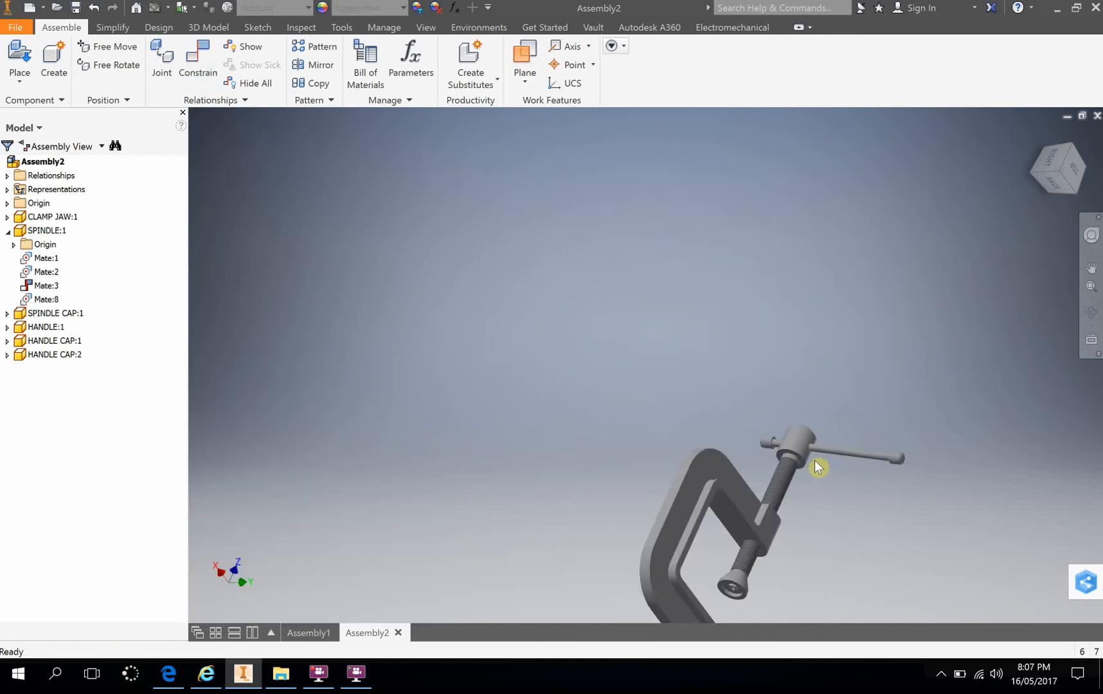
{"action": "middle_click_drag", "start_coordinate": [840, 479], "coordinate": [673, 531], "text": "shift"}
{"action": "scroll", "coordinate": [802, 448], "scroll_direction": "up", "scroll_amount": 5}
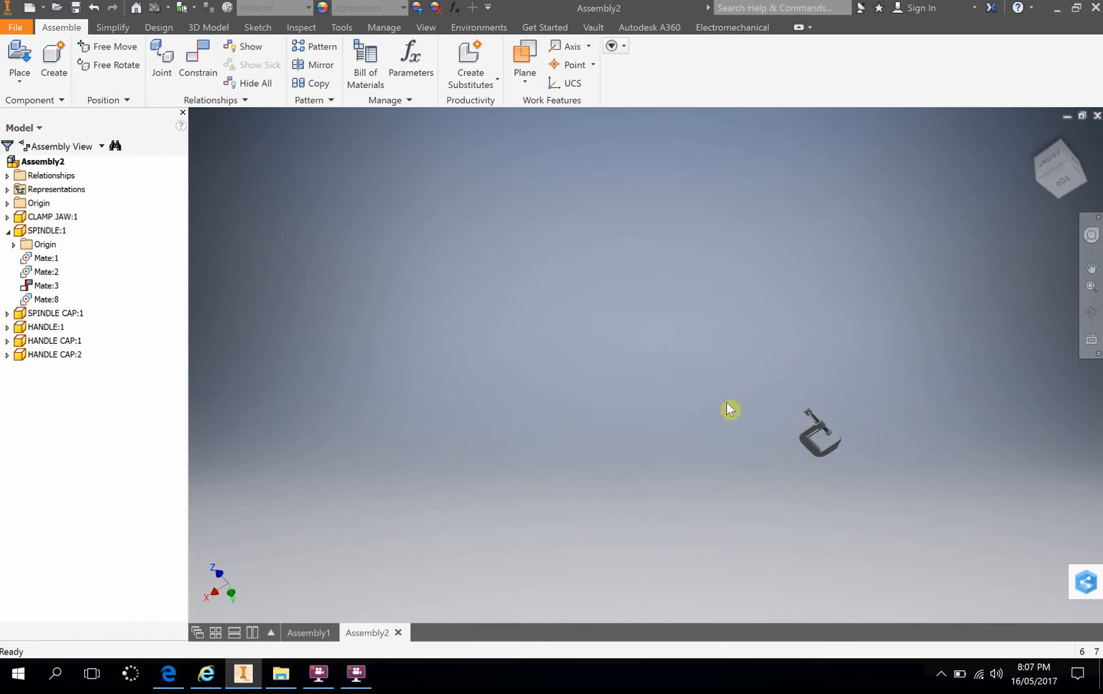
{"action": "scroll", "coordinate": [820, 432], "scroll_direction": "down", "scroll_amount": 3}
{"action": "scroll", "coordinate": [819, 432], "scroll_direction": "up", "scroll_amount": 2}
{"action": "scroll", "coordinate": [897, 500], "scroll_direction": "down", "scroll_amount": 2}
{"action": "scroll", "coordinate": [900, 504], "scroll_direction": "up", "scroll_amount": 3}
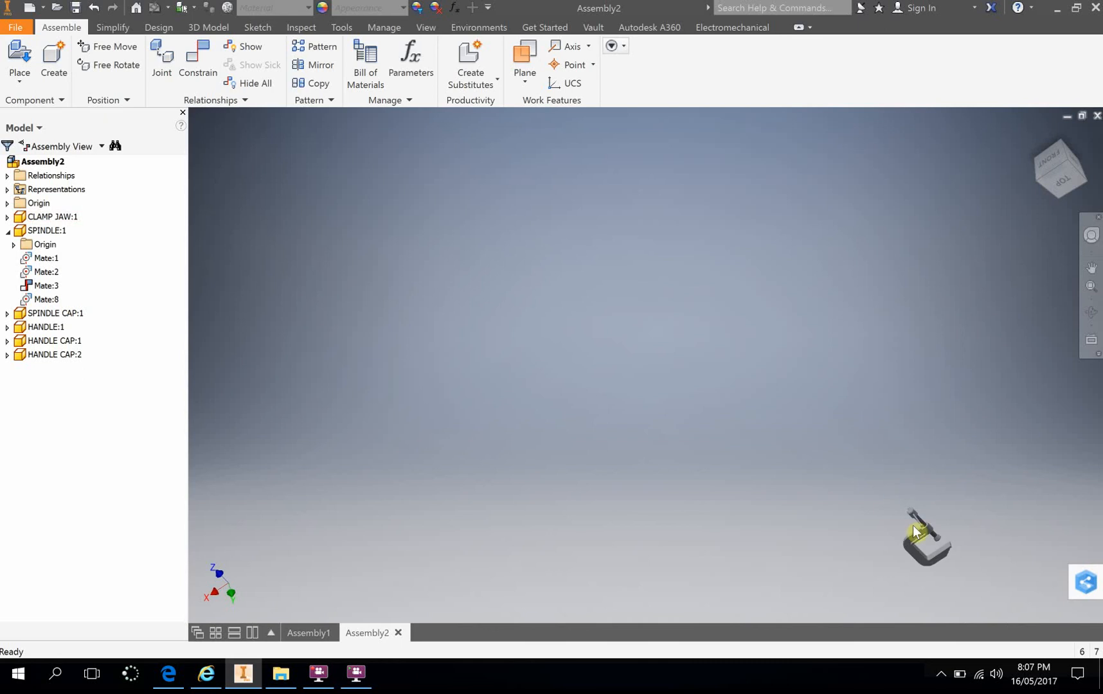
{"action": "middle_click_drag", "start_coordinate": [914, 531], "coordinate": [645, 402]}
{"action": "scroll", "coordinate": [679, 406], "scroll_direction": "down", "scroll_amount": 5}
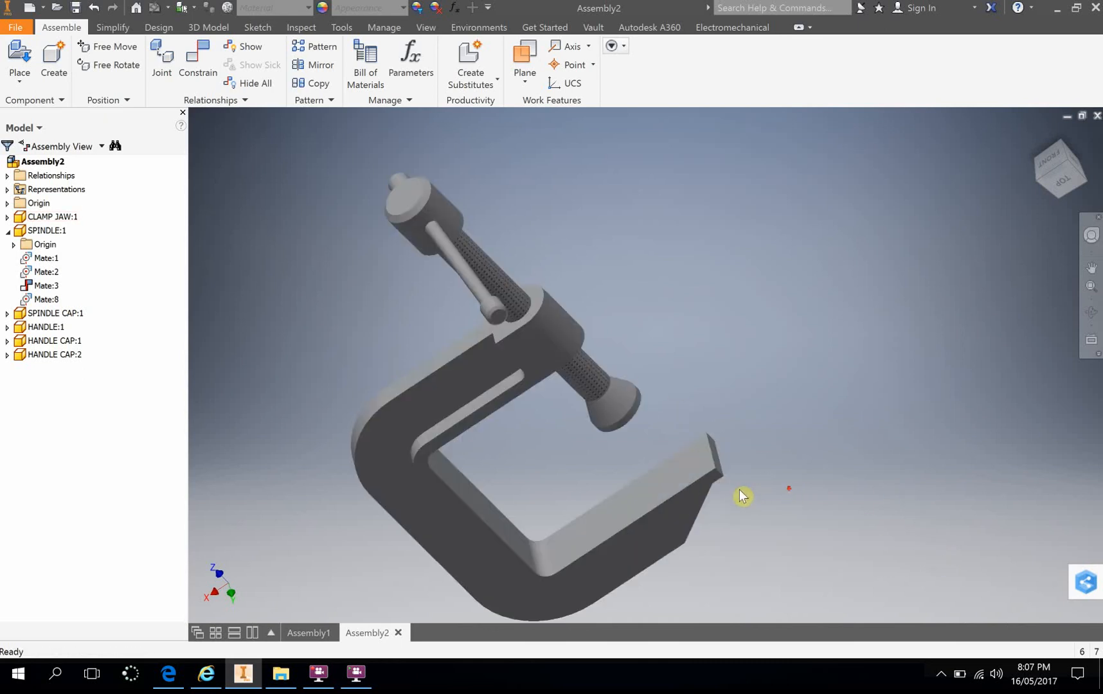
{"action": "middle_click_drag", "start_coordinate": [805, 401], "coordinate": [605, 478], "text": "shift"}
{"action": "left_click_drag", "start_coordinate": [575, 389], "coordinate": [575, 389]}
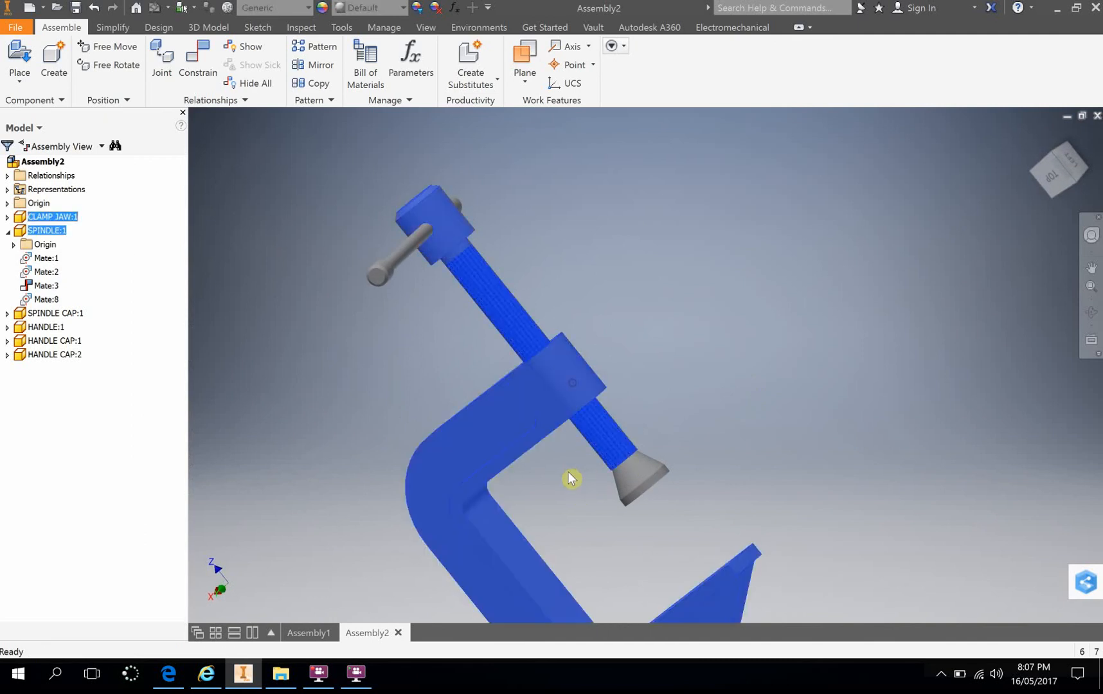
{"action": "middle_click_drag", "start_coordinate": [571, 480], "coordinate": [580, 379]}
{"action": "left_click", "coordinate": [819, 321]}
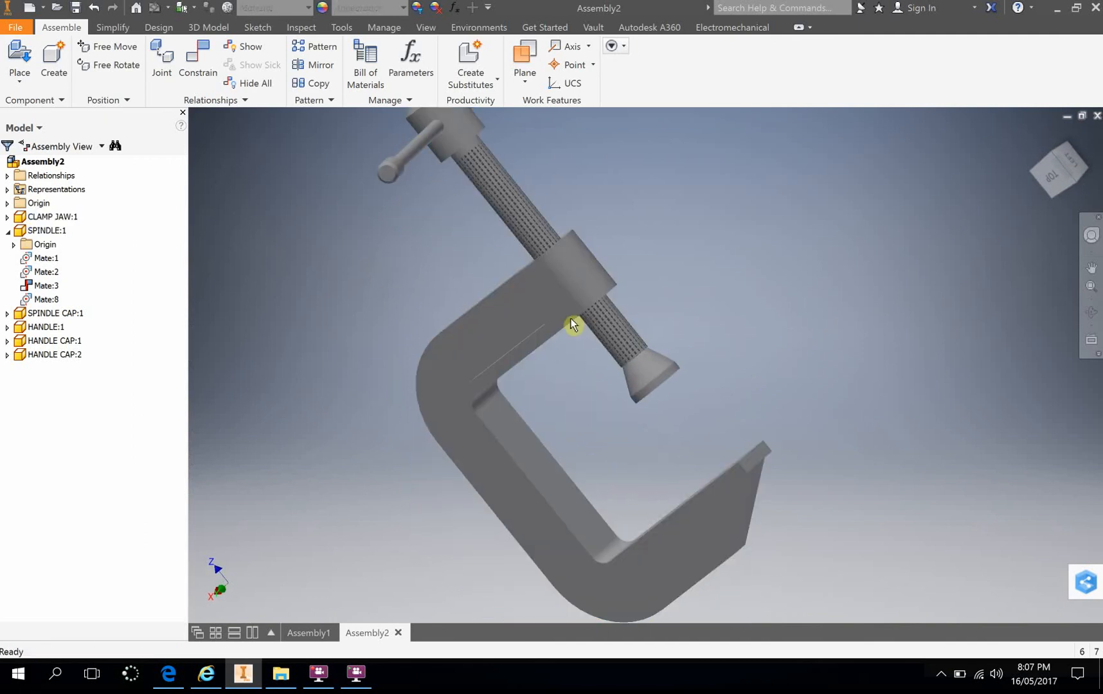
{"action": "middle_click_drag", "start_coordinate": [623, 217], "coordinate": [606, 236]}
{"action": "scroll", "coordinate": [627, 303], "scroll_direction": "up", "scroll_amount": 5}
{"action": "scroll", "coordinate": [625, 300], "scroll_direction": "down", "scroll_amount": 6}
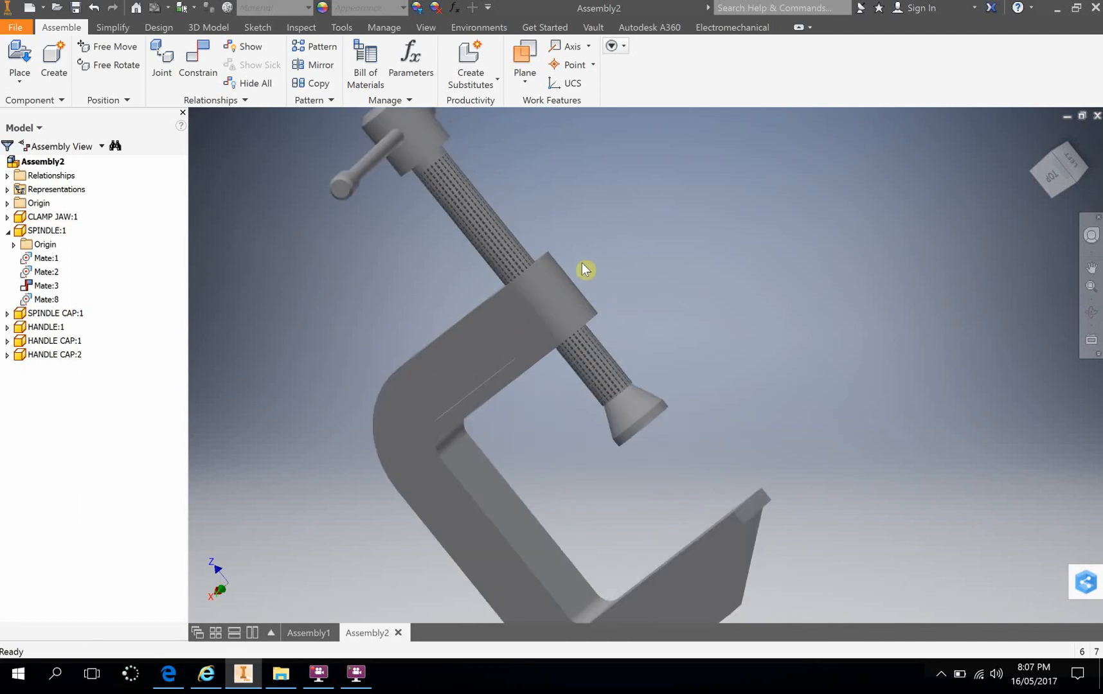
{"action": "scroll", "coordinate": [585, 269], "scroll_direction": "up", "scroll_amount": 3}
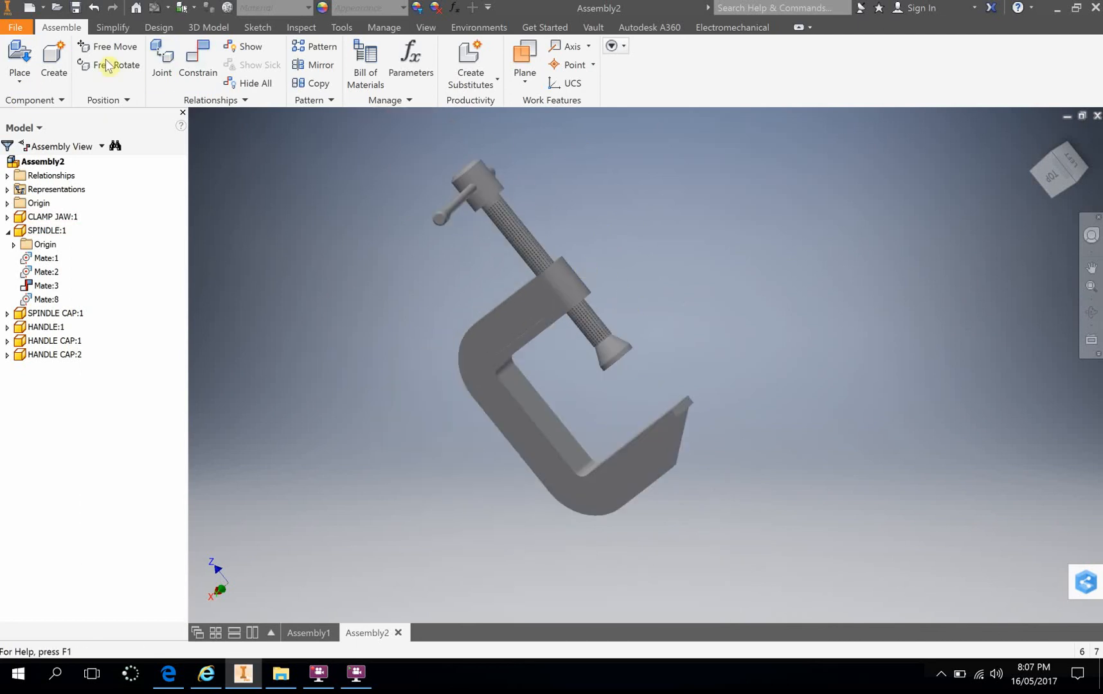
Step: Save the assembly as "Assembly G CLAMP" in the G CLAMP folder
{"action": "left_click", "coordinate": [76, 8]}
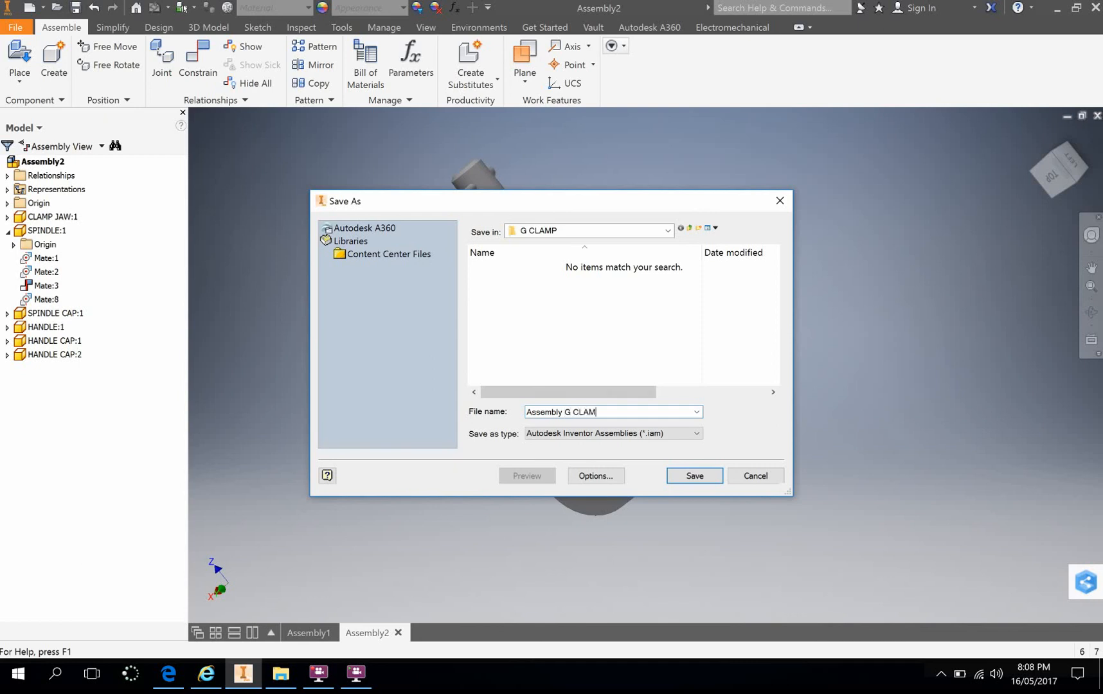
{"action": "left_click", "coordinate": [695, 476]}
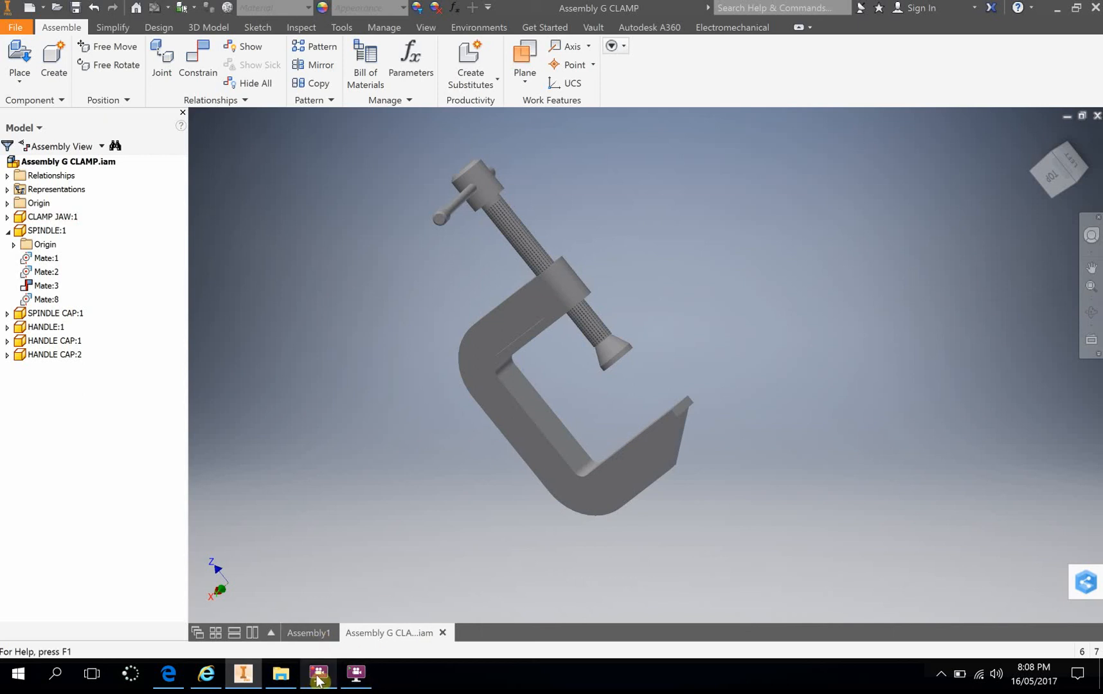
{"action": "left_click", "coordinate": [354, 675]}
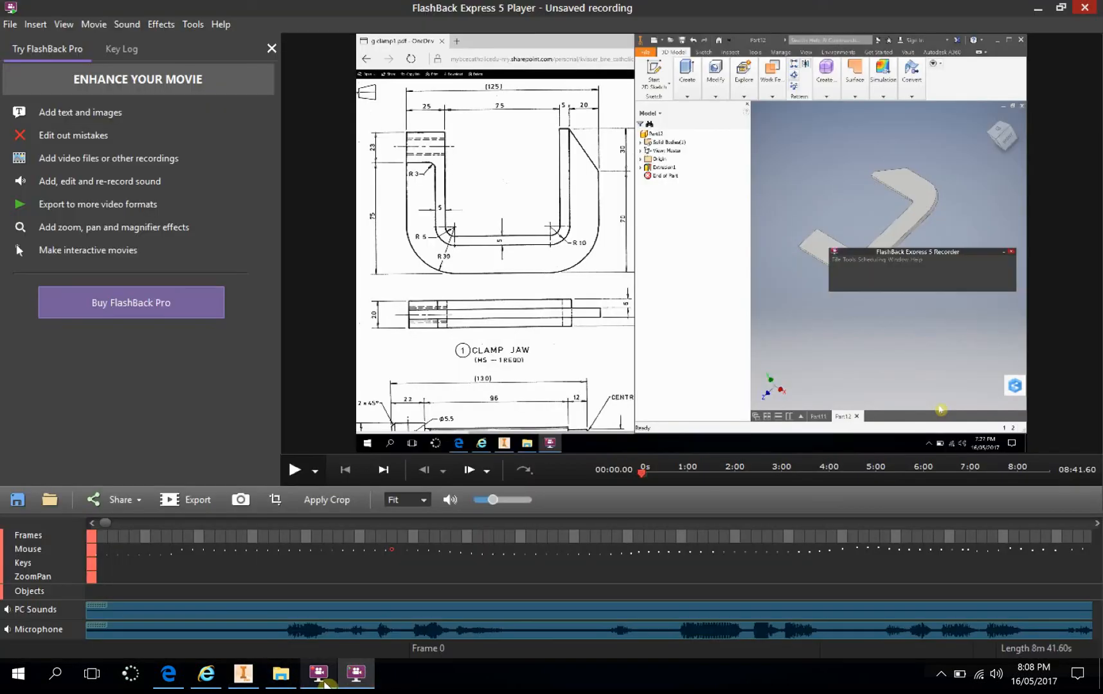
{"action": "left_click", "coordinate": [320, 679]}
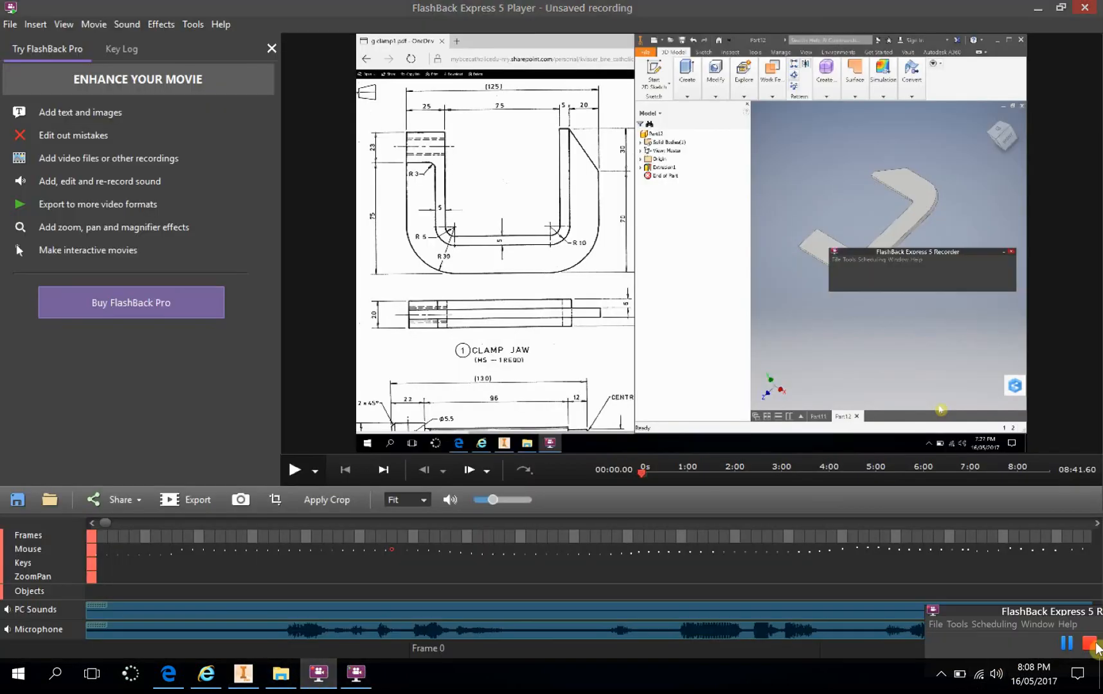